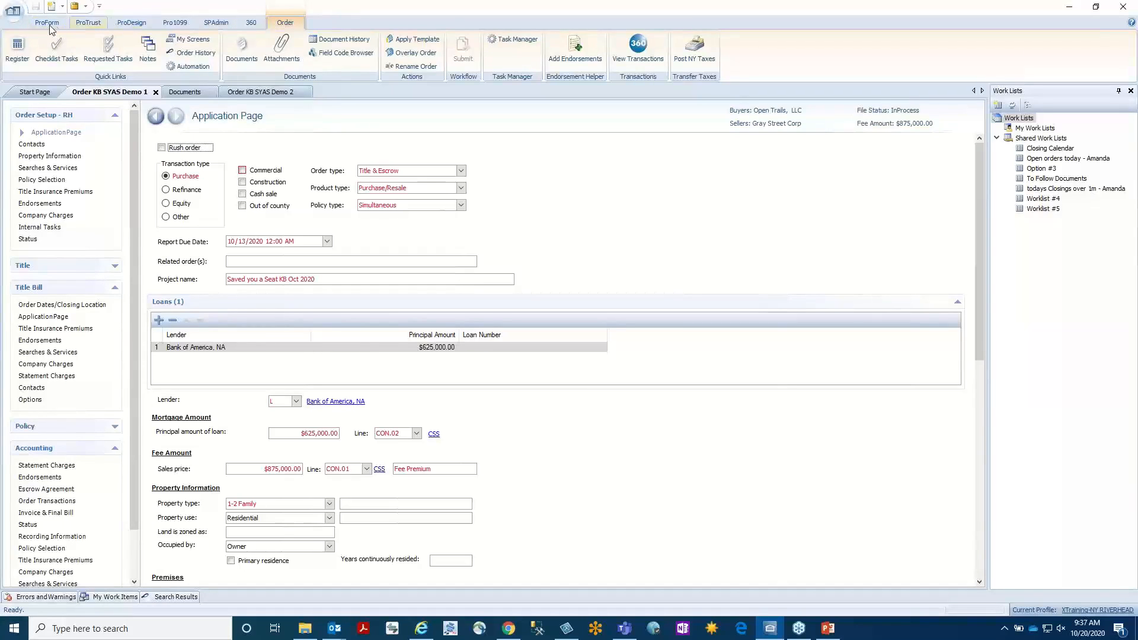
# Start a new order and set its prefix to ALB, keeping the proposed order number.
pyautogui.click(49, 25)
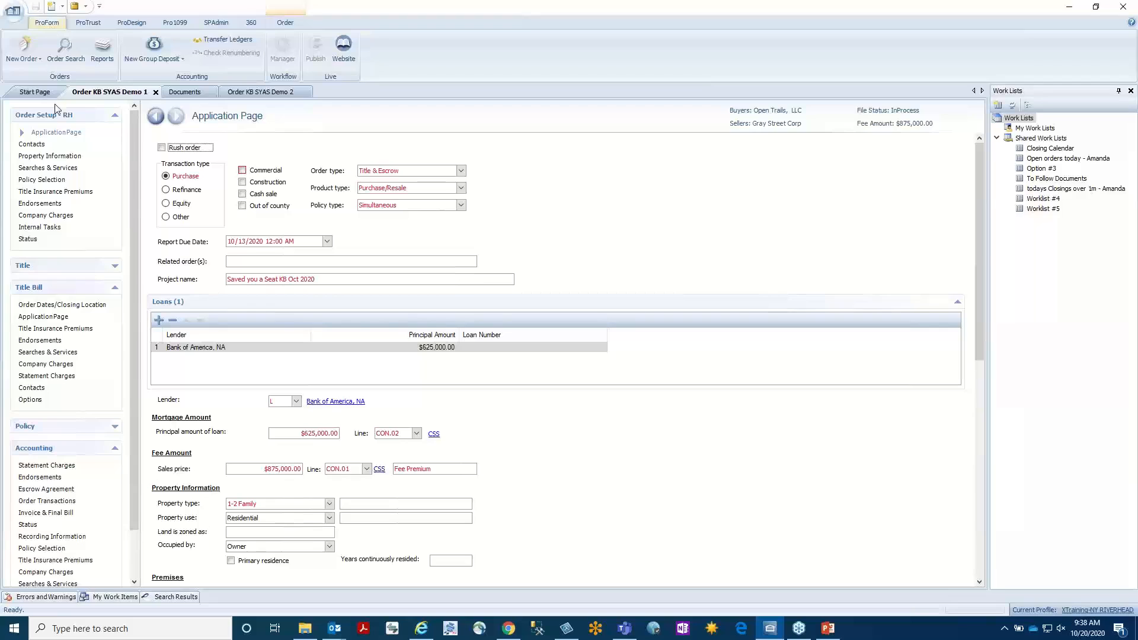
pyautogui.click(27, 47)
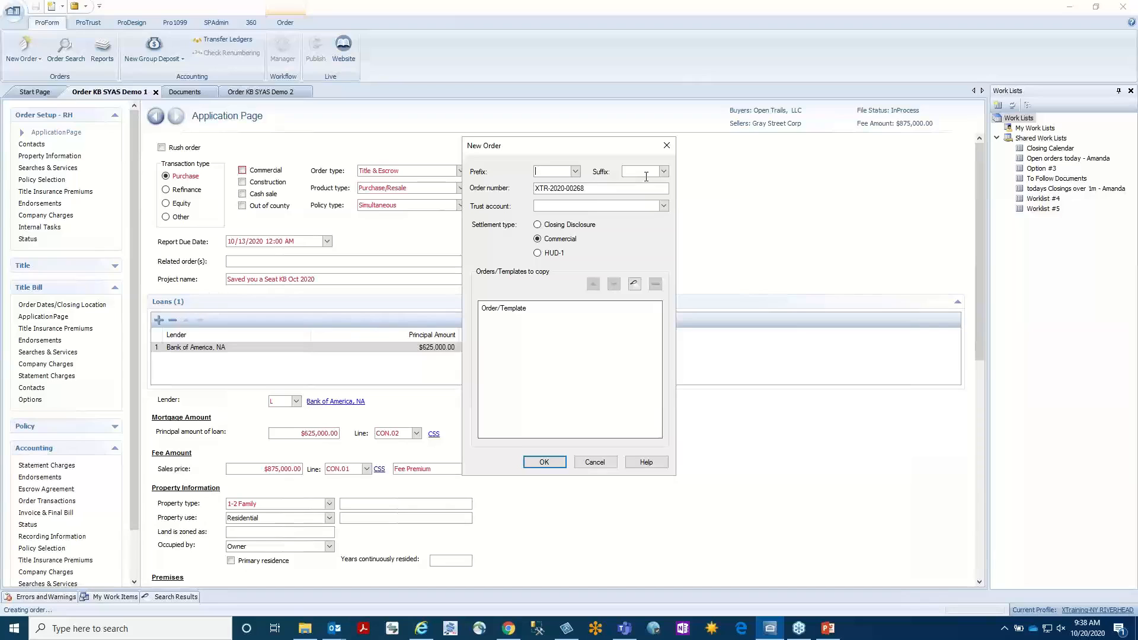
pyautogui.click(578, 174)
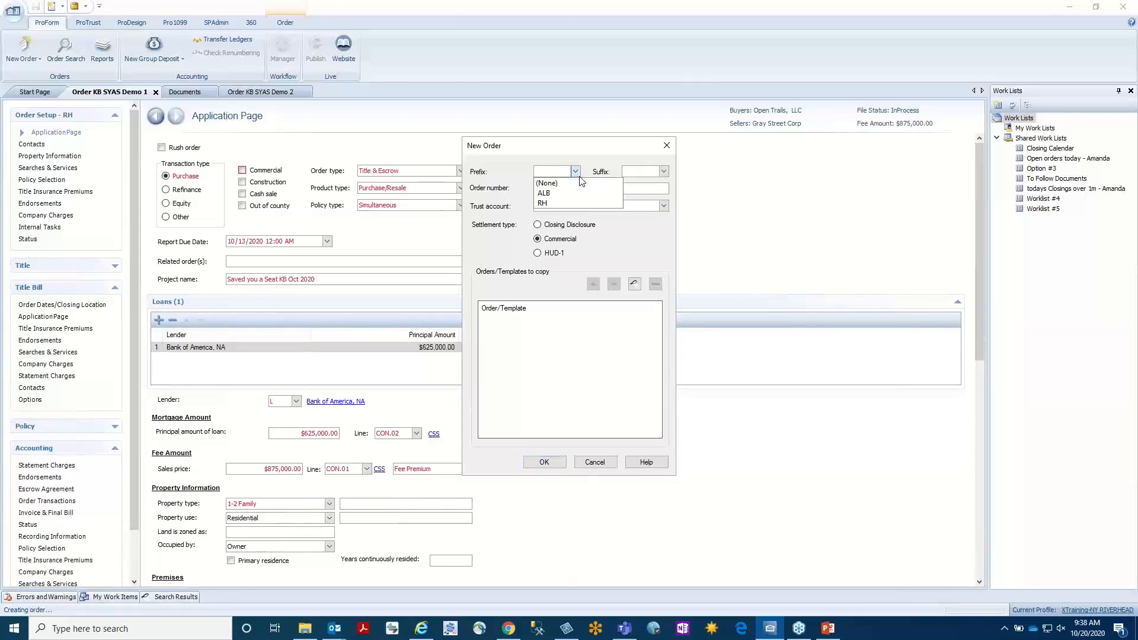
pyautogui.click(555, 195)
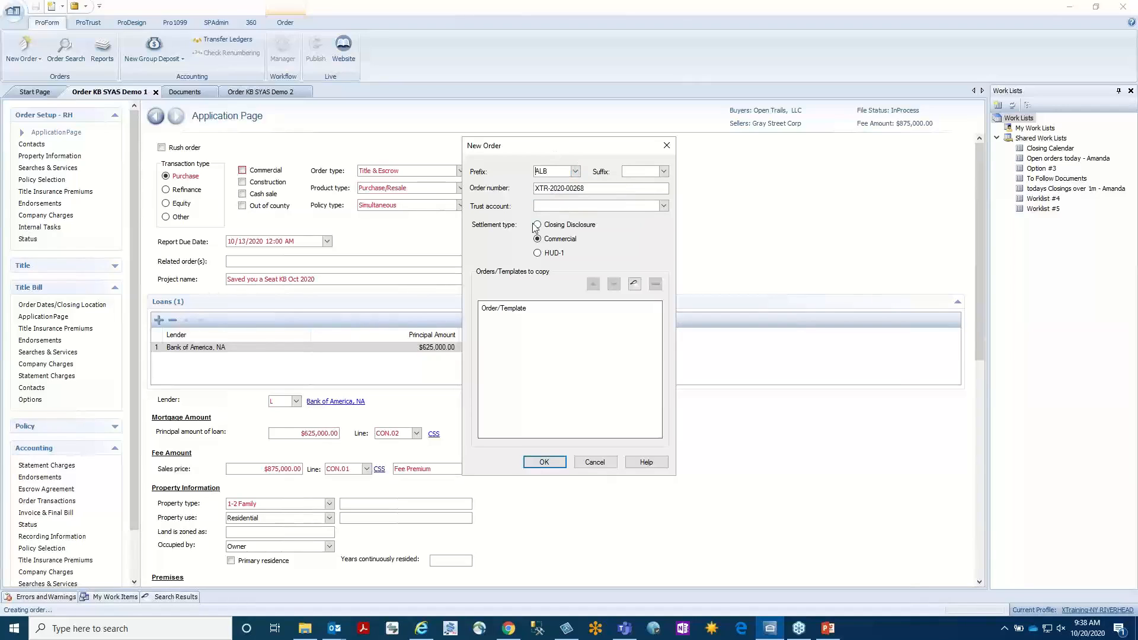
pyautogui.doubleClick(553, 172)
pyautogui.click(578, 178)
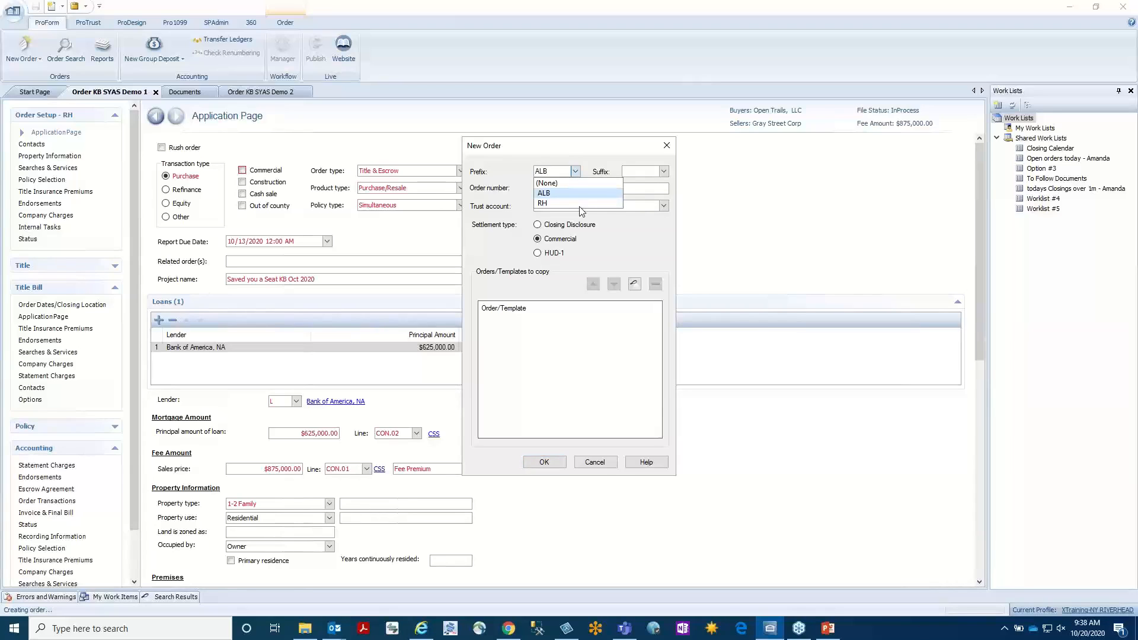
pyautogui.click(642, 170)
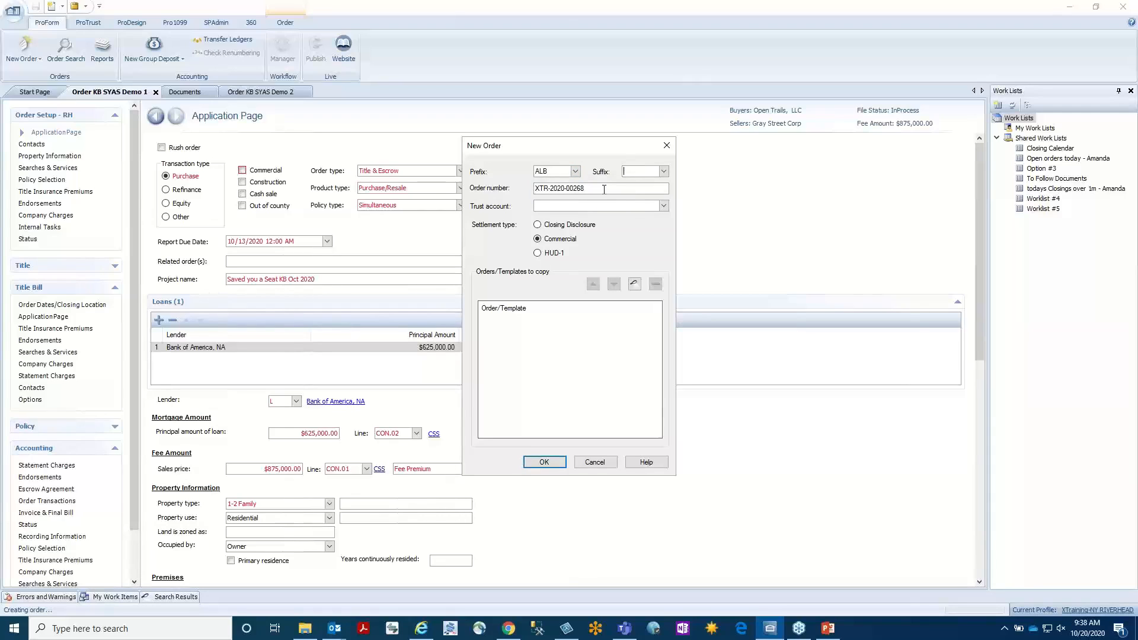
pyautogui.moveTo(604, 189); pyautogui.dragTo(480, 187)
pyautogui.click(595, 192)
# Search for templates and add X01RH INSURED DEFAULT to the new order's copy list, leaving without creating the order.
pyautogui.click(638, 287)
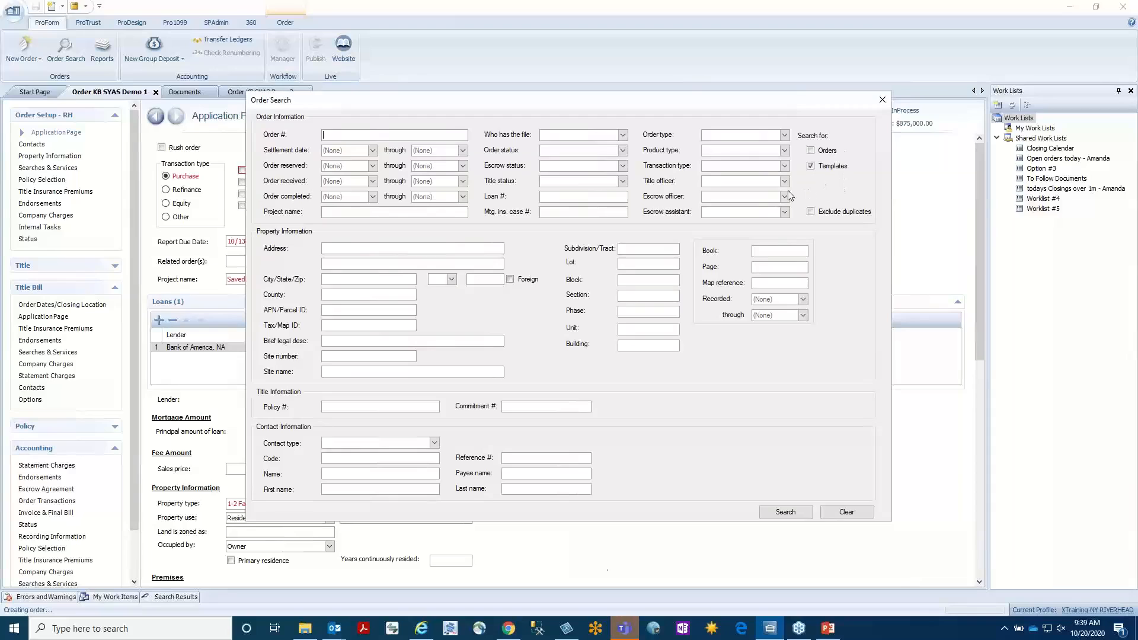
pyautogui.click(778, 509)
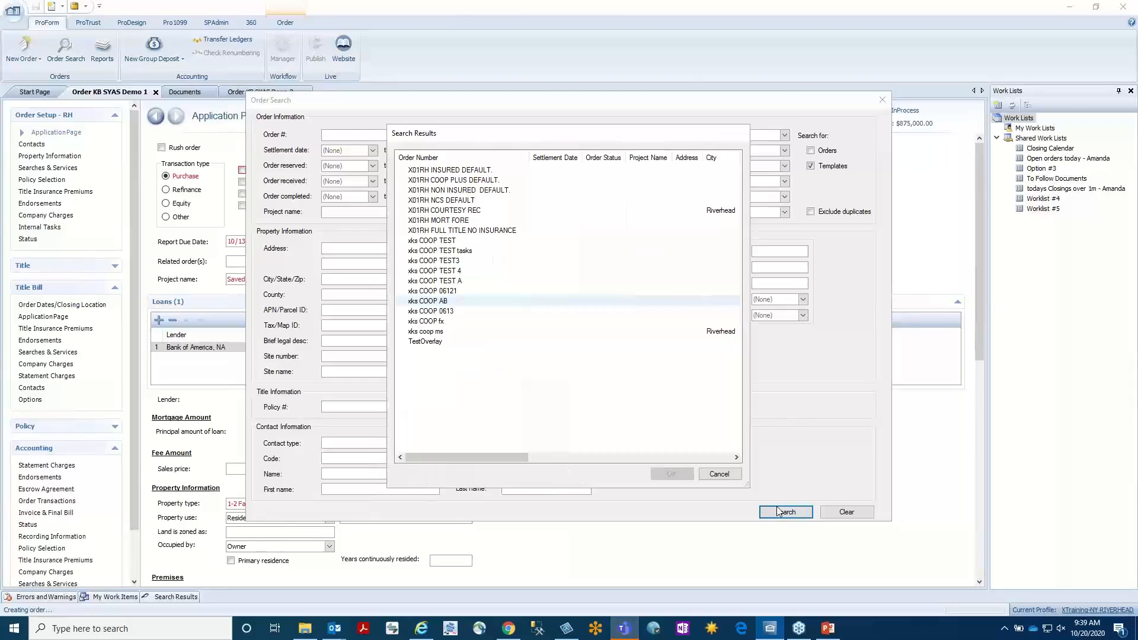
pyautogui.click(474, 171)
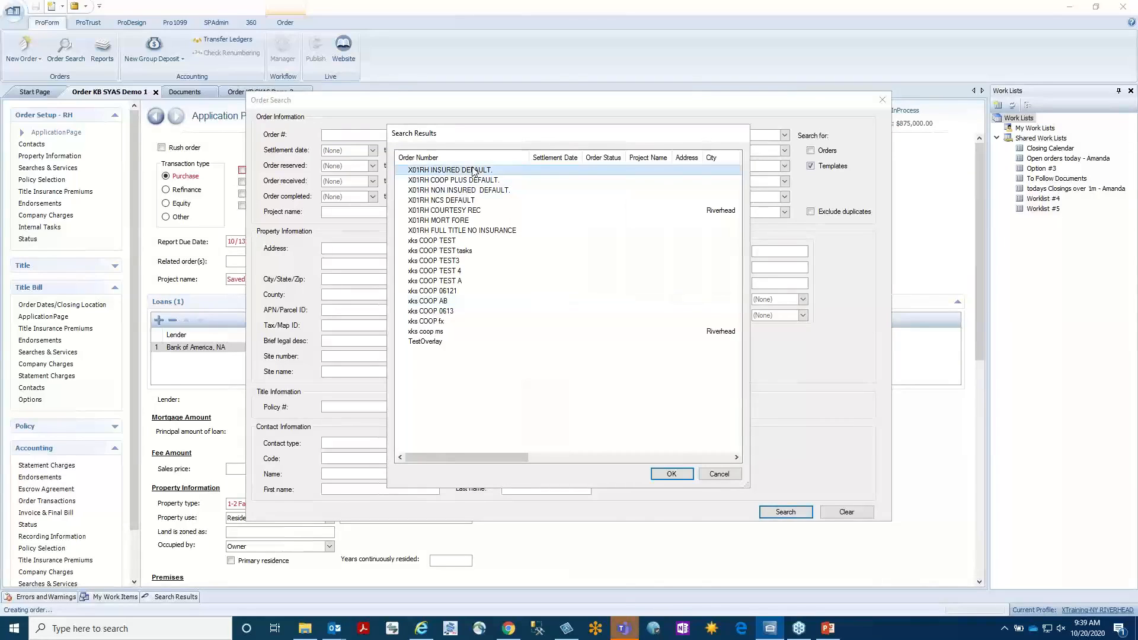
pyautogui.click(682, 474)
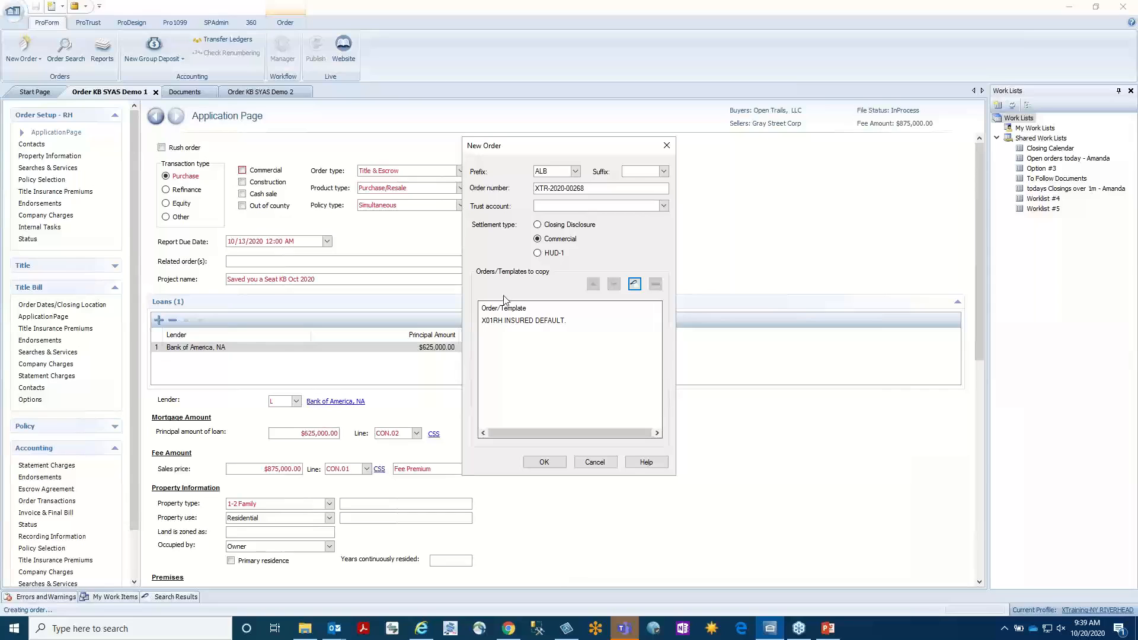
pyautogui.click(595, 463)
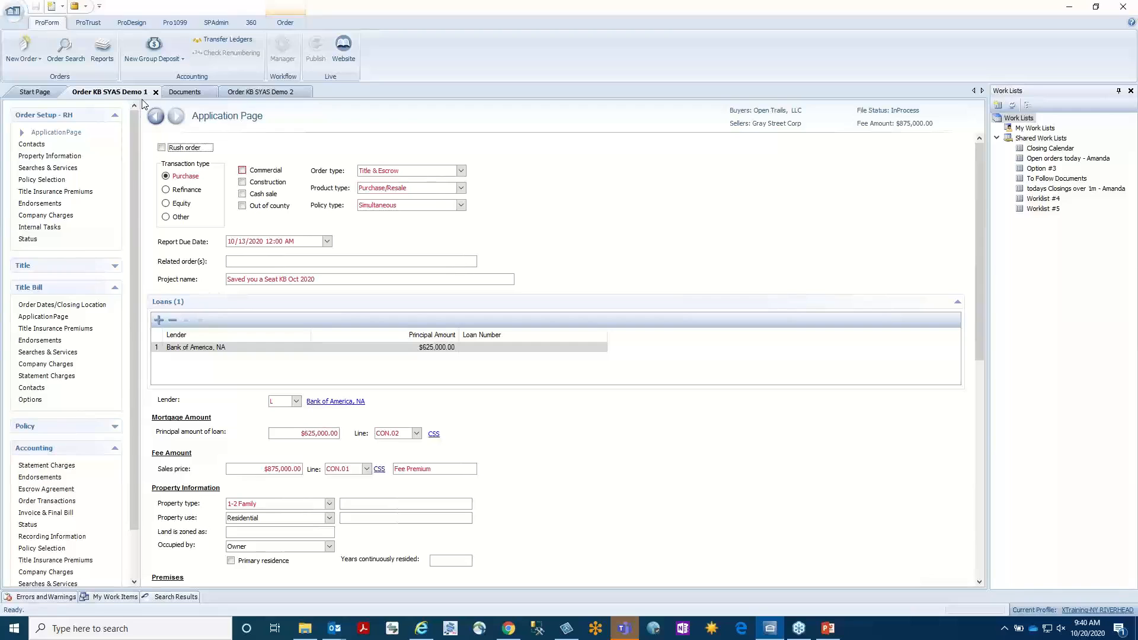
# Go to the order's contacts and begin adding one of type Other Contact, abandoning the addition.
pyautogui.click(30, 146)
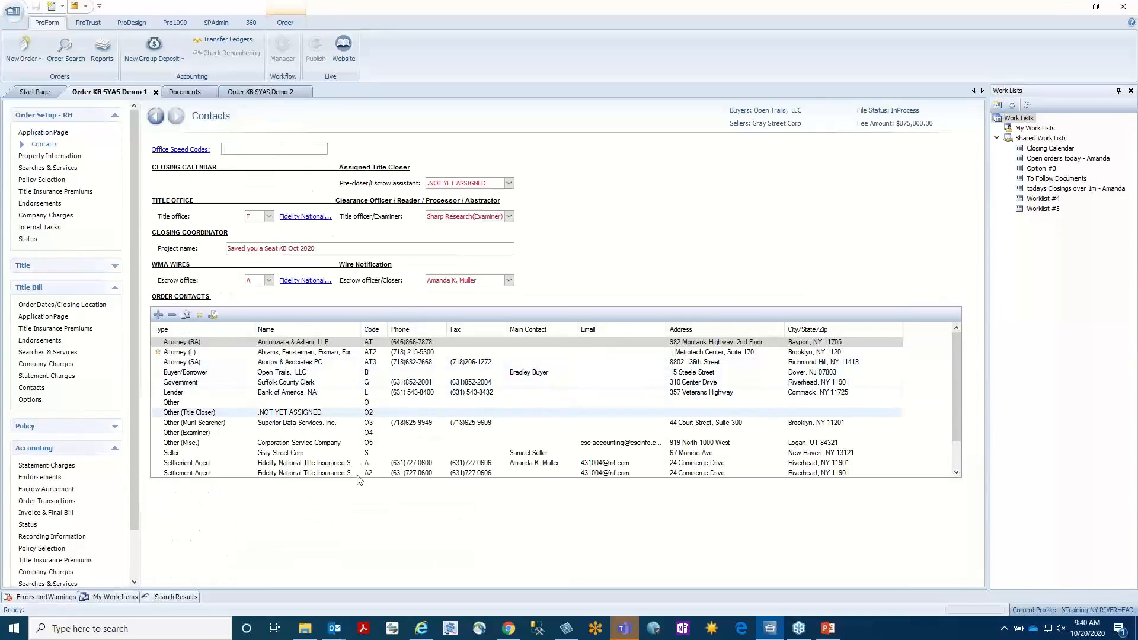
pyautogui.click(158, 316)
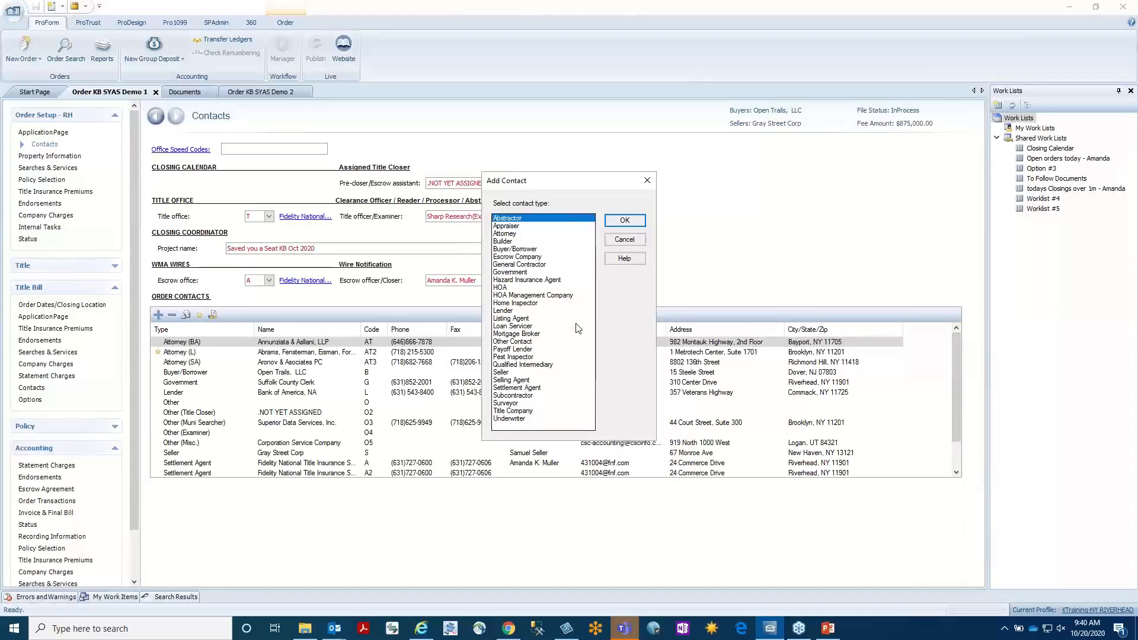
pyautogui.click(517, 342)
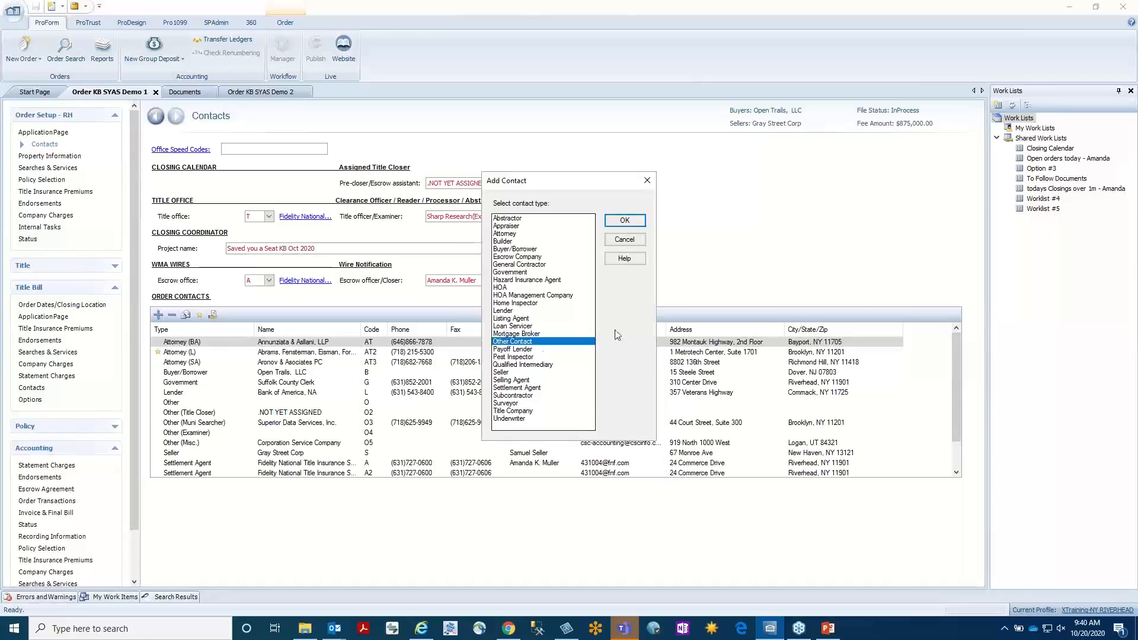
pyautogui.click(624, 243)
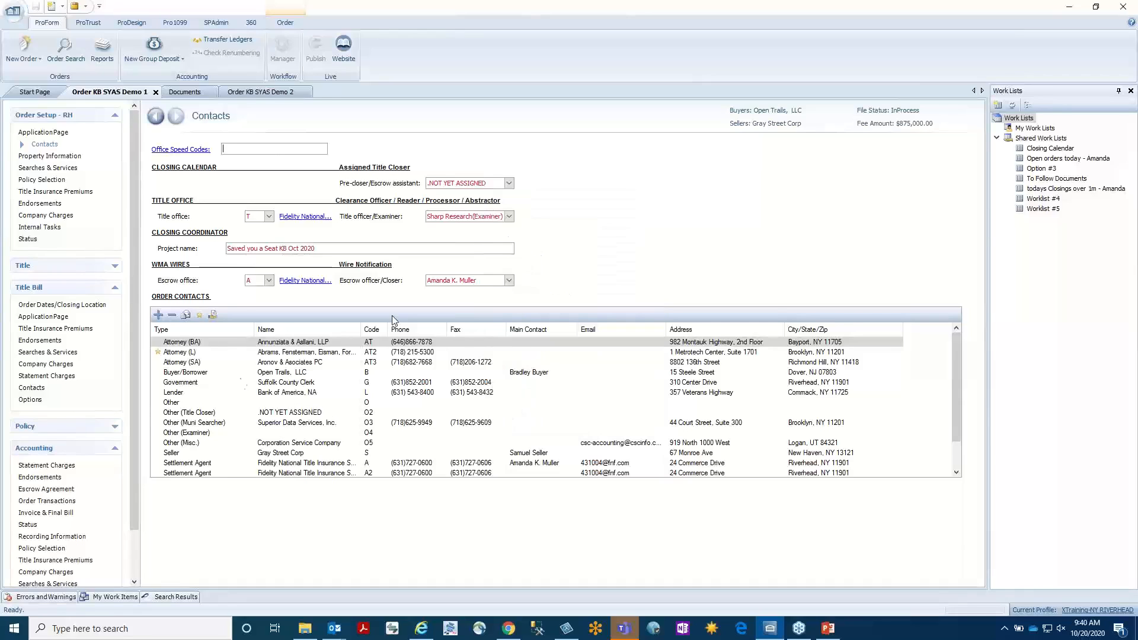
# Open the buyer's attorney contact and retrieve entry AAB982 from the attorney lookup table.
pyautogui.click(247, 343)
pyautogui.doubleClick(245, 343)
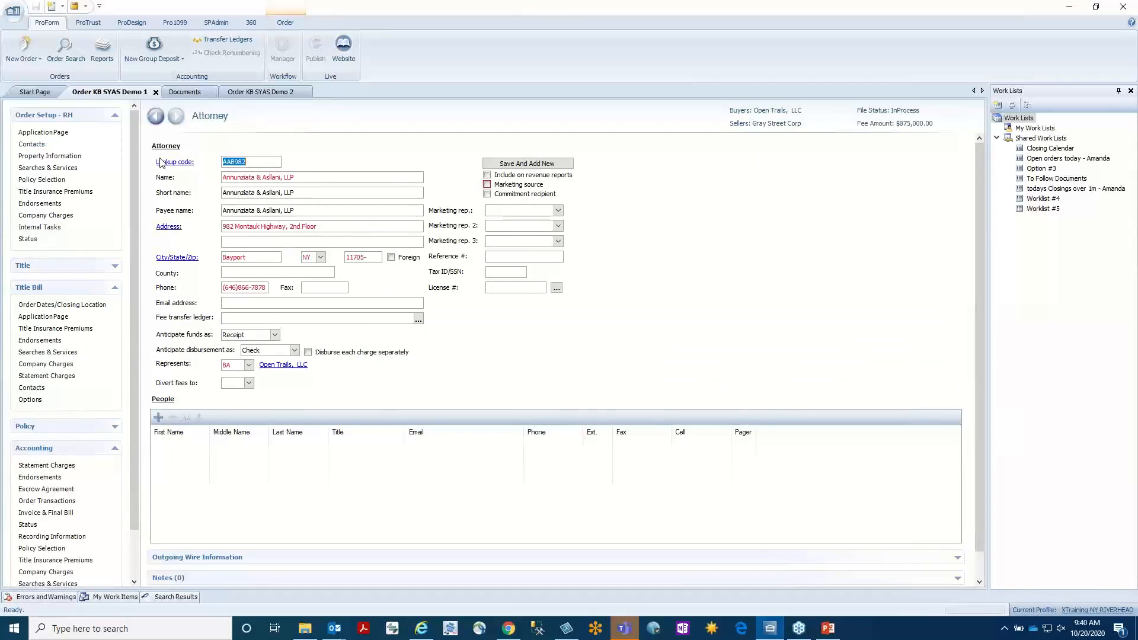
pyautogui.click(259, 162)
pyautogui.click(170, 162)
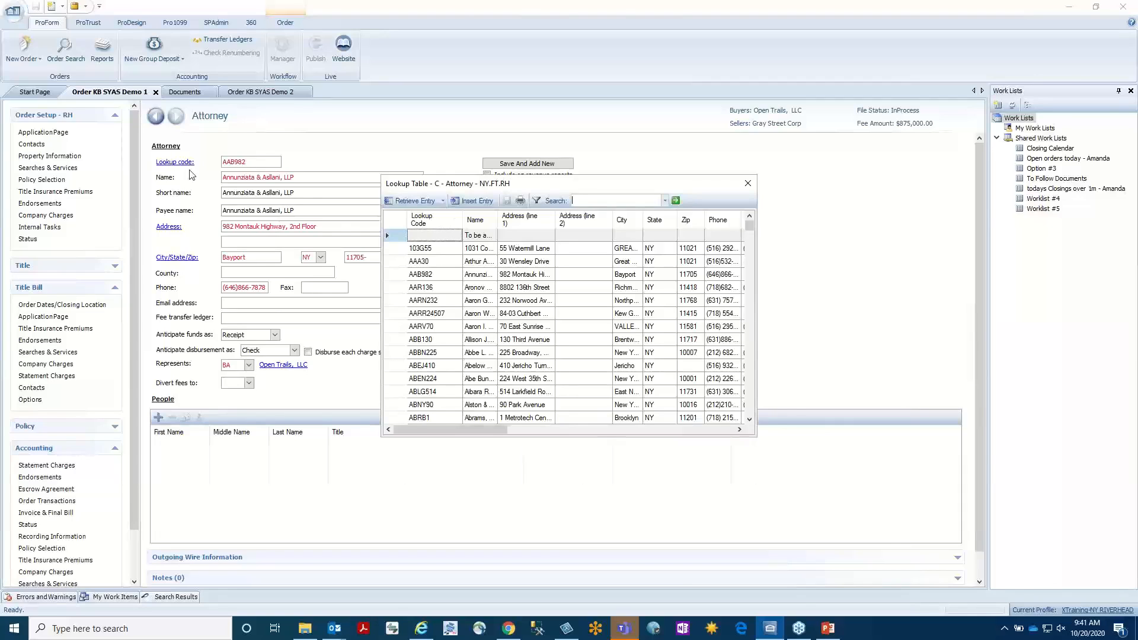
pyautogui.click(403, 280)
pyautogui.doubleClick(403, 280)
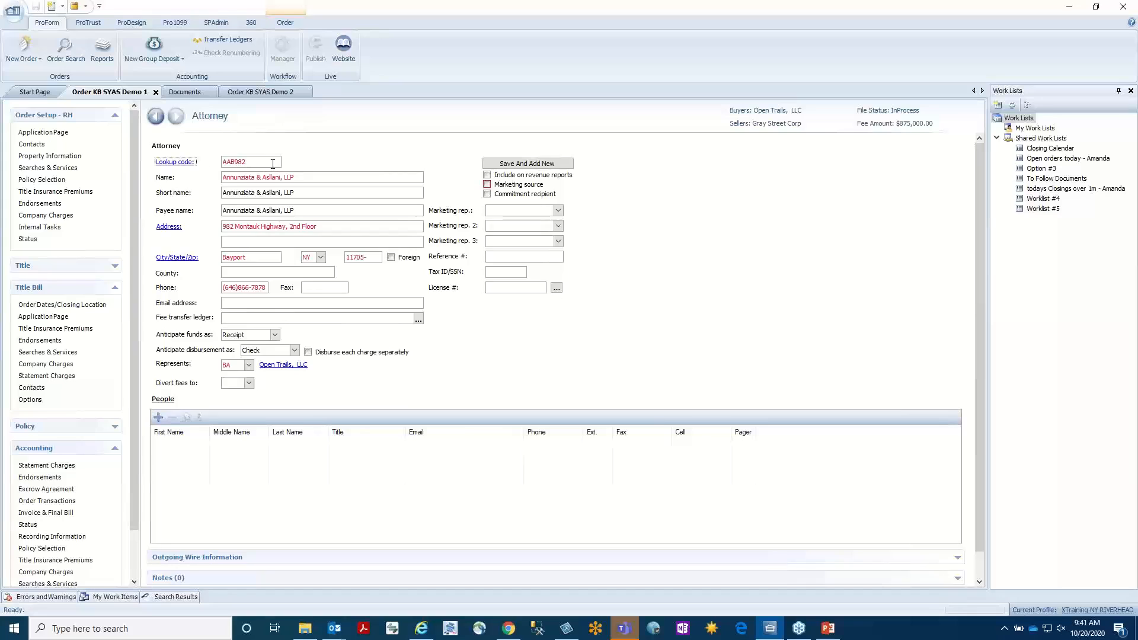
# Replace the buyer's attorney details with lookup entry 103G55, 1031 Coordinators of New York, LLC, including its county.
pyautogui.click(228, 273)
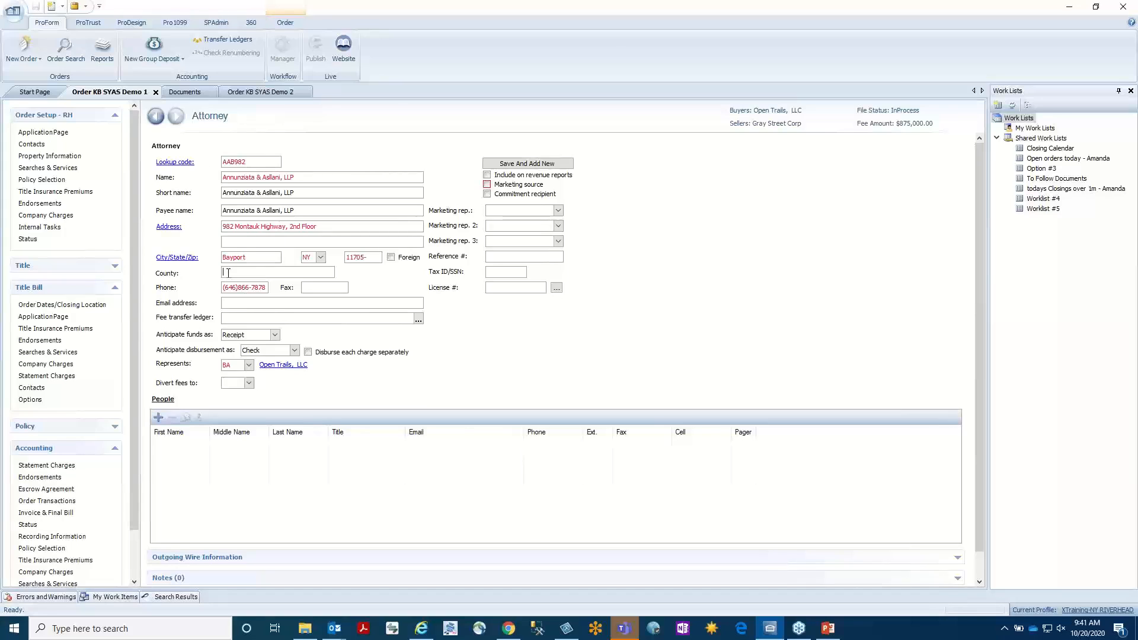
pyautogui.click(186, 163)
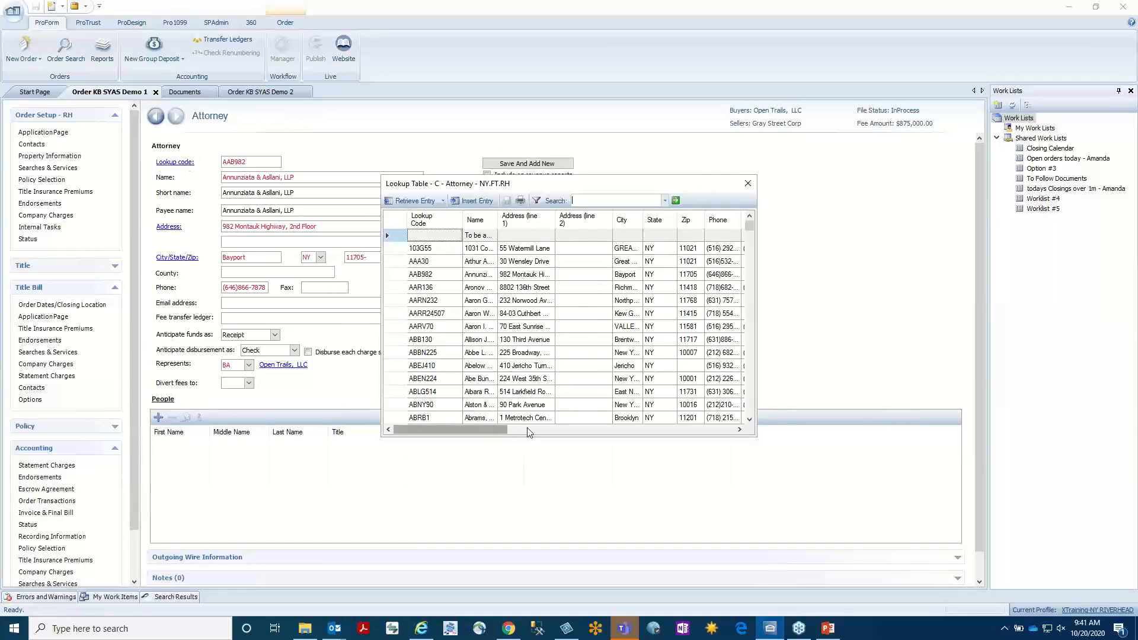
pyautogui.moveTo(529, 432); pyautogui.dragTo(691, 448)
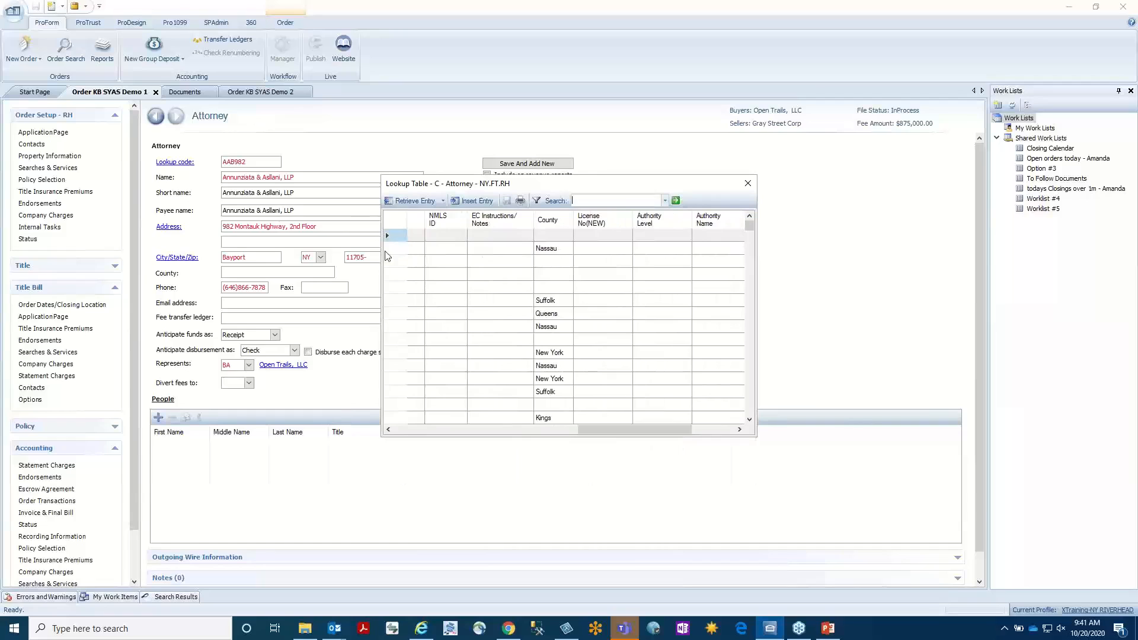
pyautogui.doubleClick(385, 244)
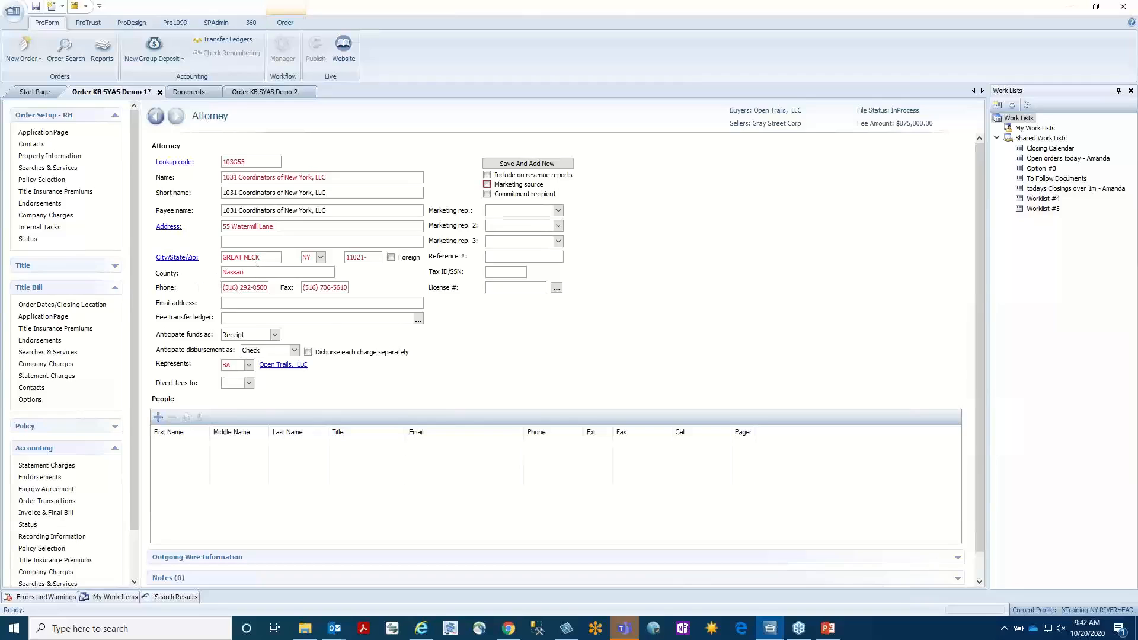
# Check the order's closing location page, and view the field information of Street Number under Property Information.
pyautogui.click(102, 305)
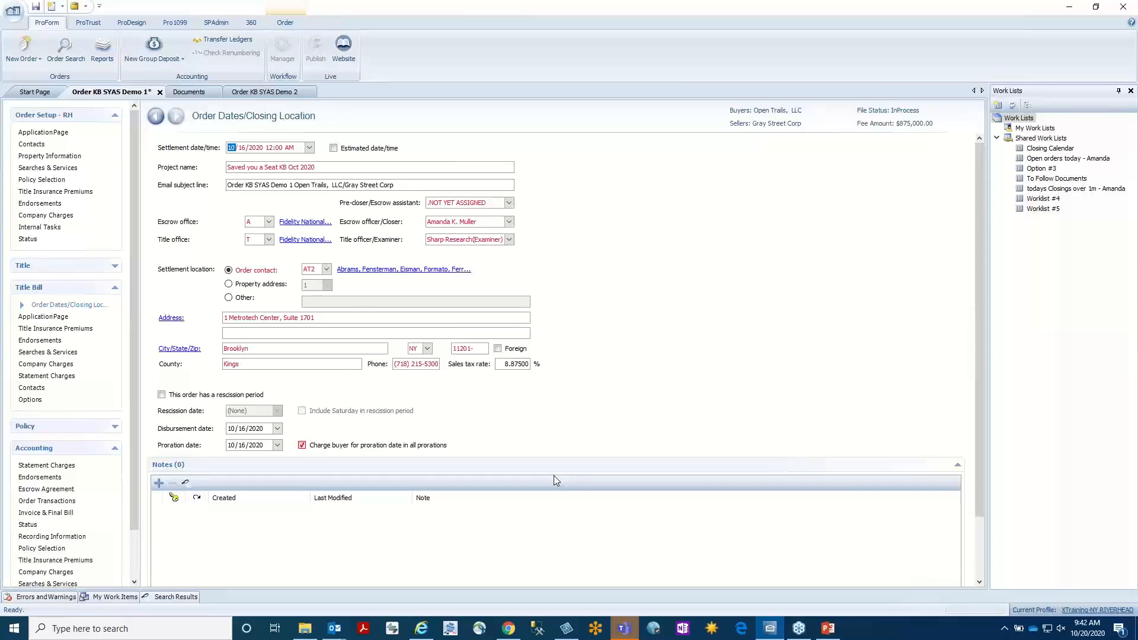
pyautogui.click(46, 157)
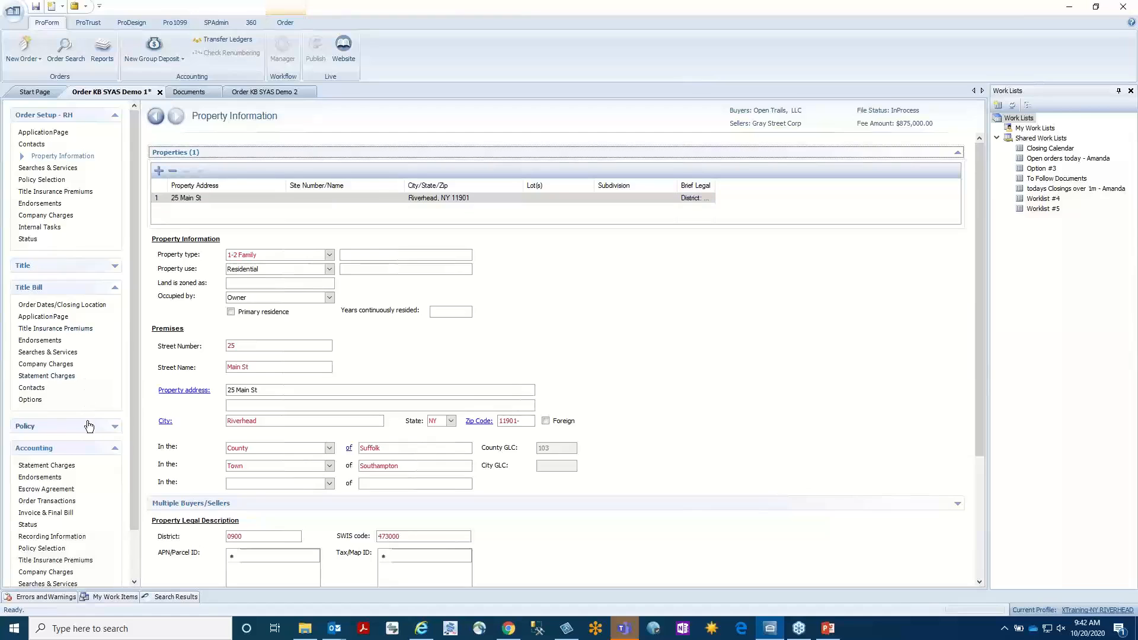
pyautogui.click(279, 346)
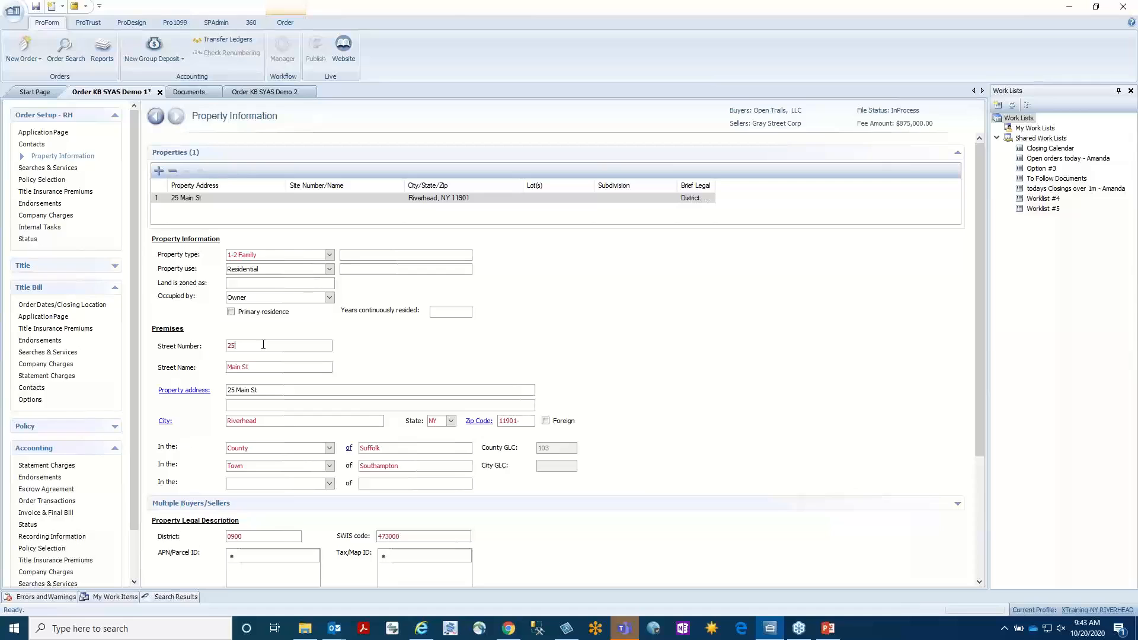
pyautogui.hotkey('ctrl', 'shift', 'f')
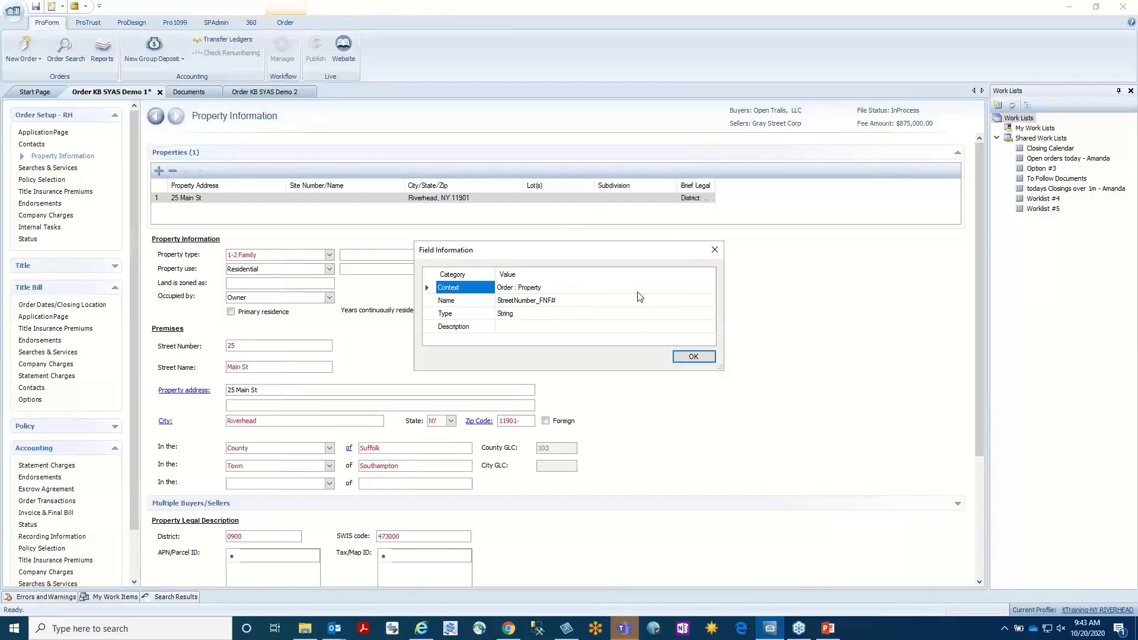
pyautogui.click(692, 356)
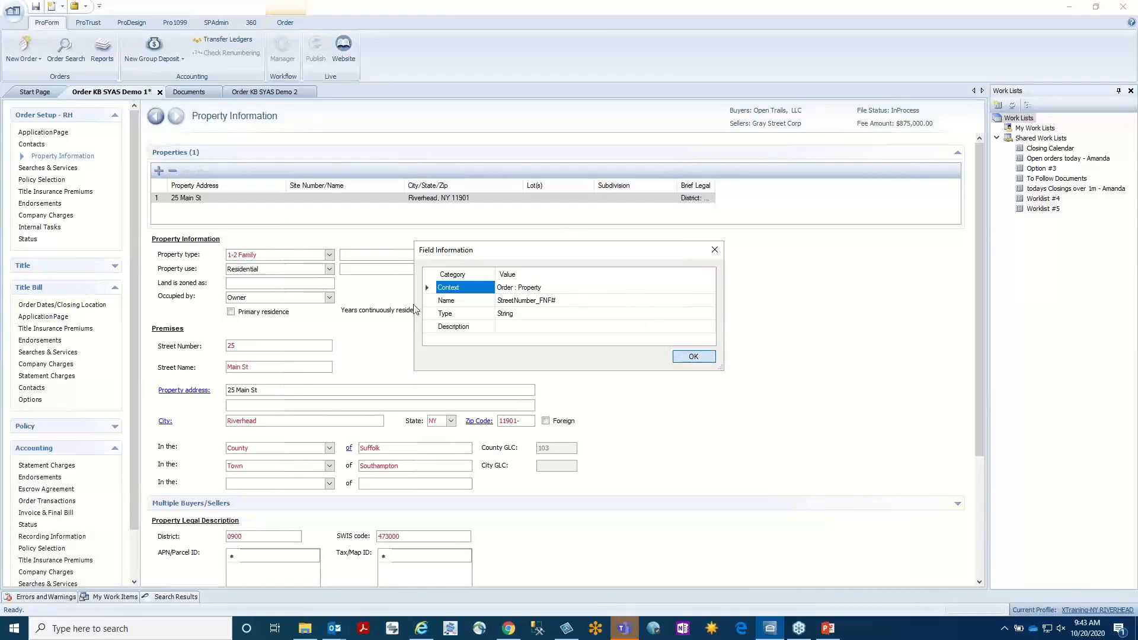
# Re-enter the street number and enter a new street name for the property's premises.
pyautogui.click(272, 346)
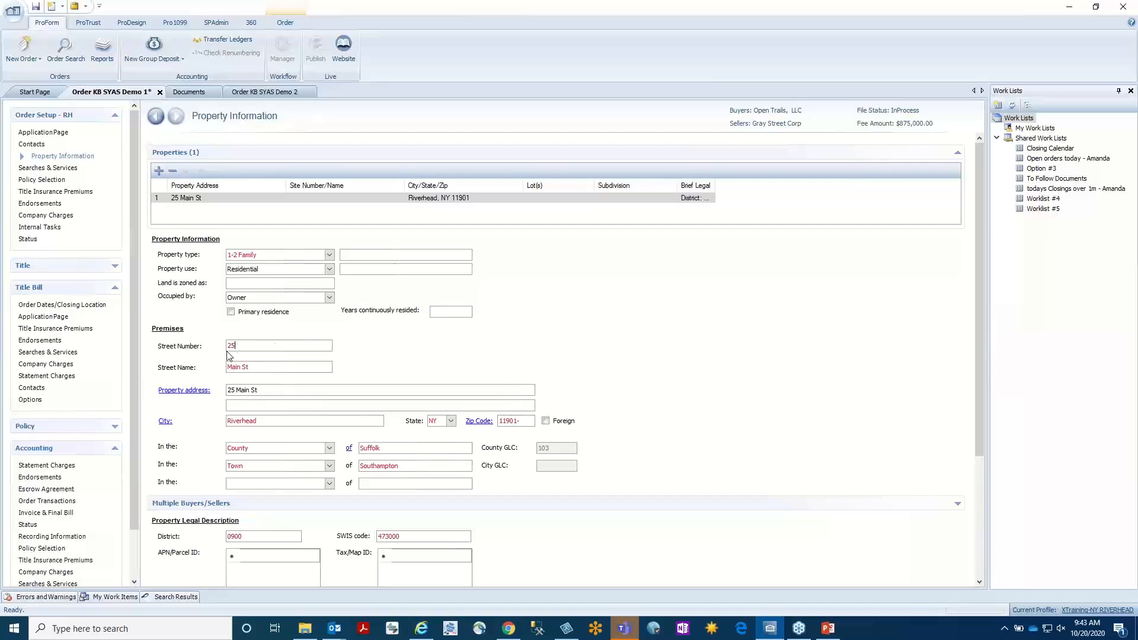
pyautogui.moveTo(246, 344); pyautogui.dragTo(125, 336)
pyautogui.press('Delete')
pyautogui.press('BackSpace')
pyautogui.press('BackSpace')
pyautogui.press('BackSpace')
pyautogui.press('BackSpace')
pyautogui.press('BackSpace')
pyautogui.press('BackSpace')
pyautogui.press('BackSpace')
pyautogui.click(245, 347)
pyautogui.write('2')
pyautogui.press('Tab')
pyautogui.write('September')
pyautogui.press('Tab')
# Try entering the property's full street address directly in the address fields.
pyautogui.click(301, 391)
pyautogui.press('Tab')
pyautogui.press('Tab')
pyautogui.write('12 september')
pyautogui.press('F8')
# Open the order's Searches & Services page and dismiss the meeting reminder.
pyautogui.click(33, 181)
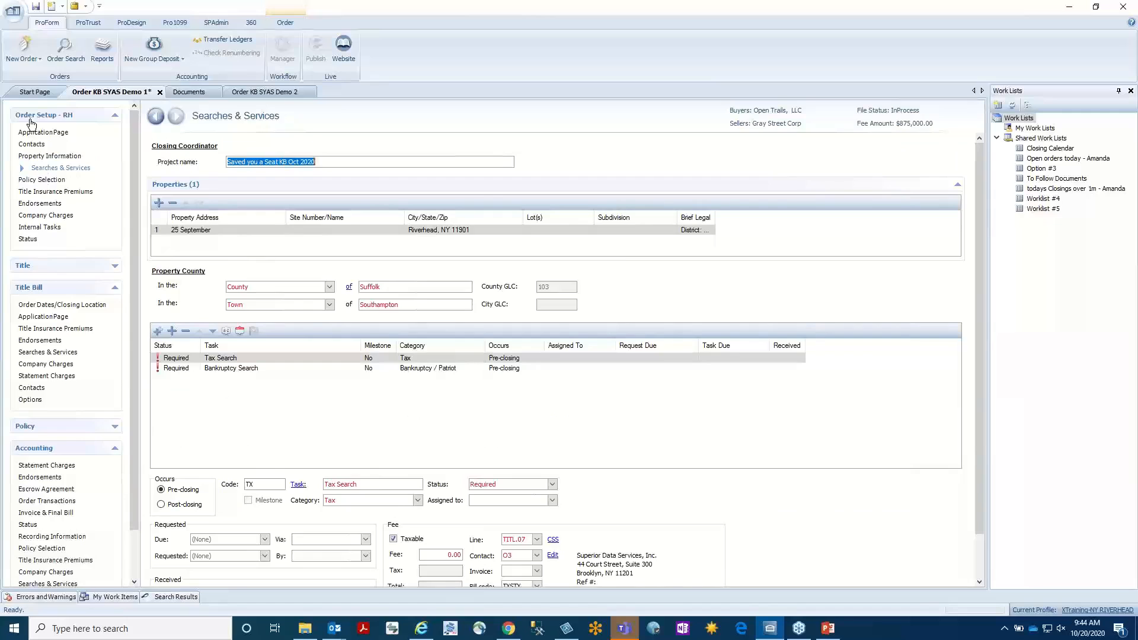
pyautogui.click(285, 22)
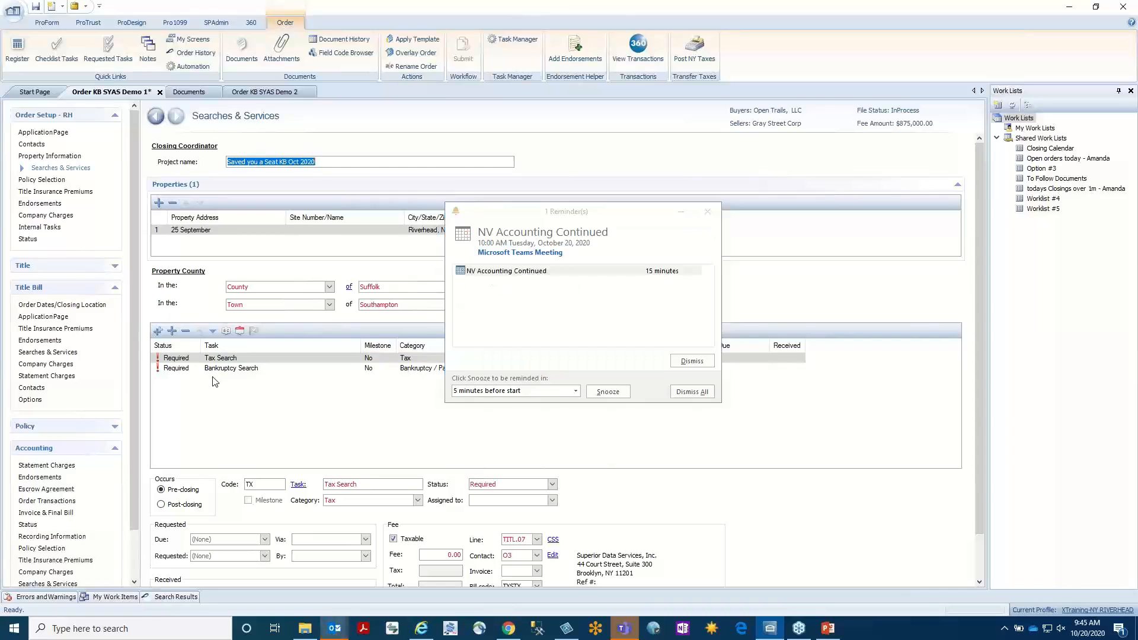
pyautogui.click(691, 361)
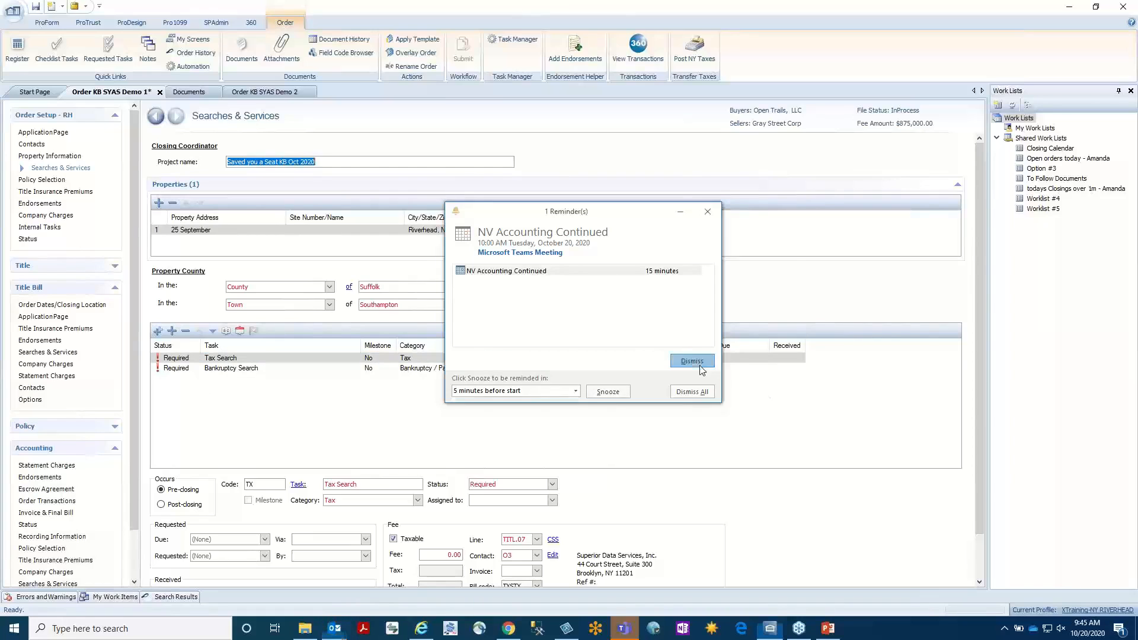
# Quick-add all requested tasks matching "pkg" to the order's searches and services.
pyautogui.click(158, 333)
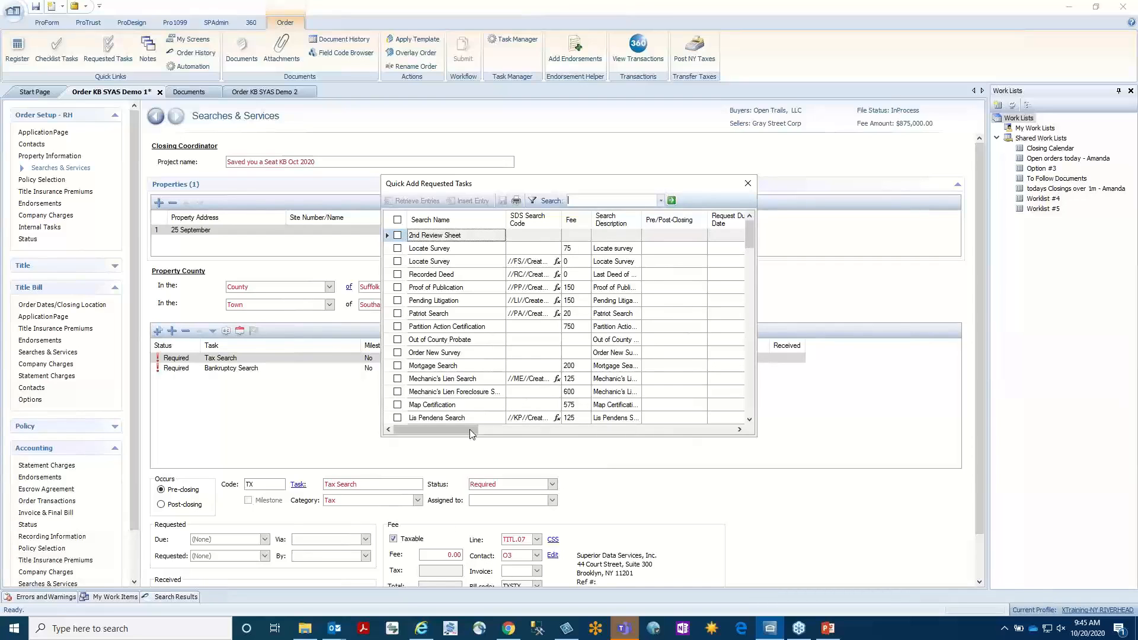
pyautogui.moveTo(472, 430); pyautogui.dragTo(741, 419)
pyautogui.moveTo(749, 231); pyautogui.dragTo(751, 392)
pyautogui.click(751, 391)
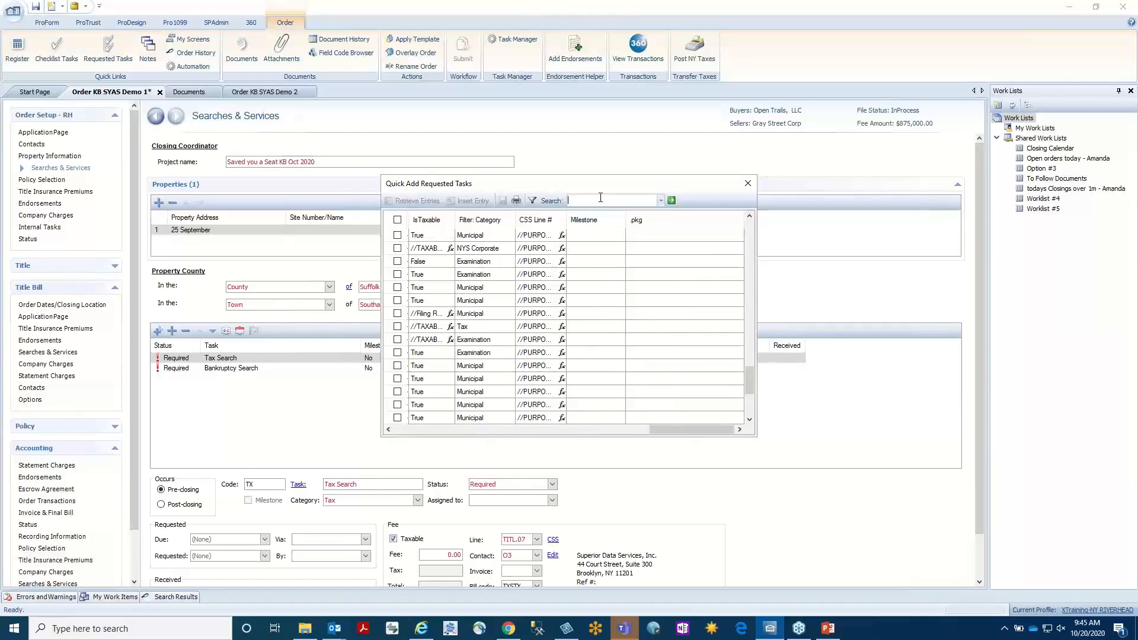
pyautogui.write('pkg')
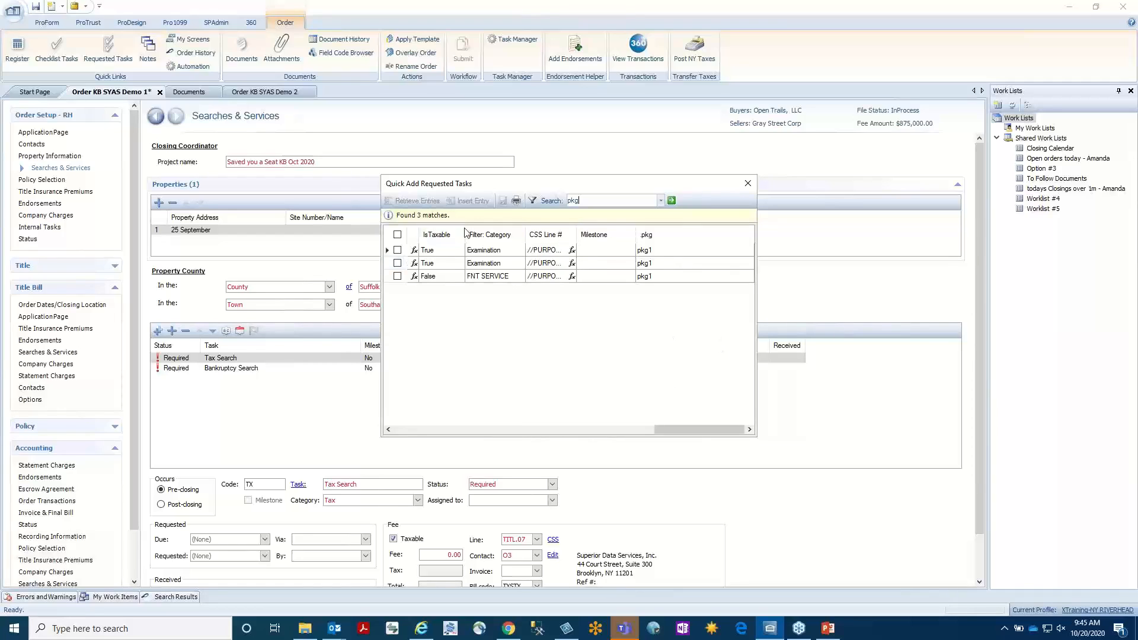
pyautogui.click(398, 236)
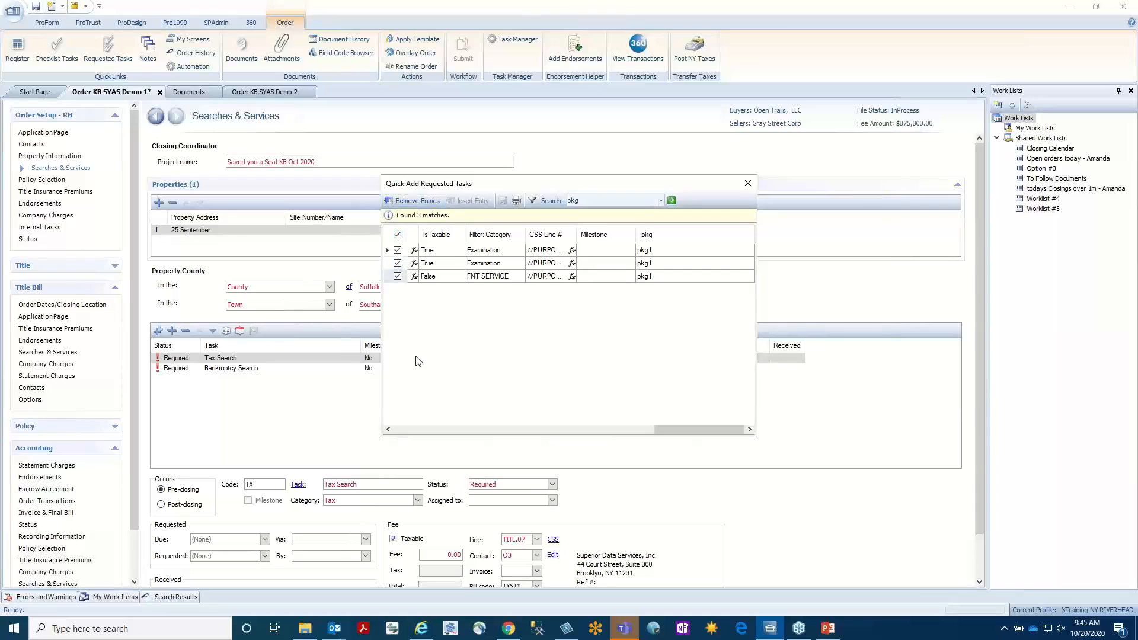
pyautogui.click(415, 201)
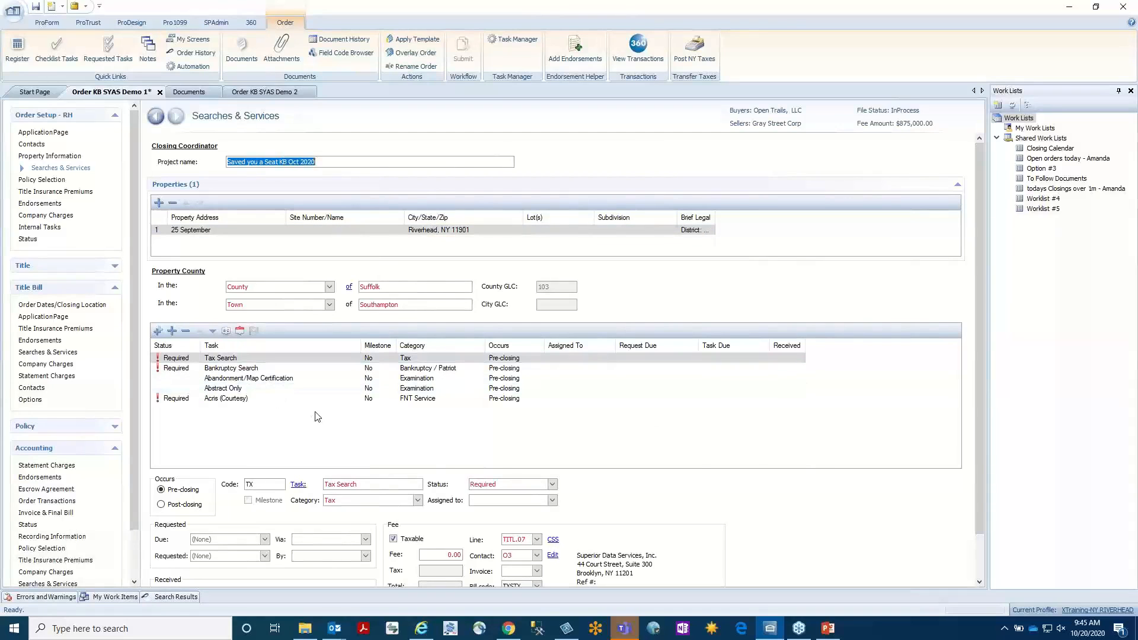
# Open the administration configuration's ProForm lookup tables and browse to the searches and services tables.
pyautogui.click(222, 23)
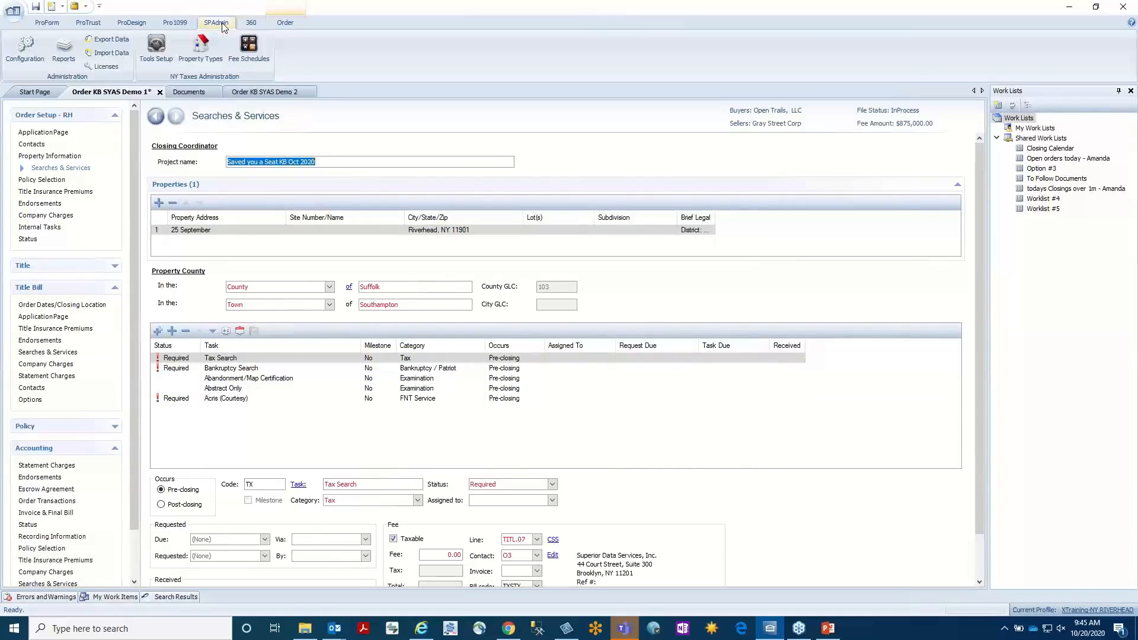
pyautogui.click(25, 47)
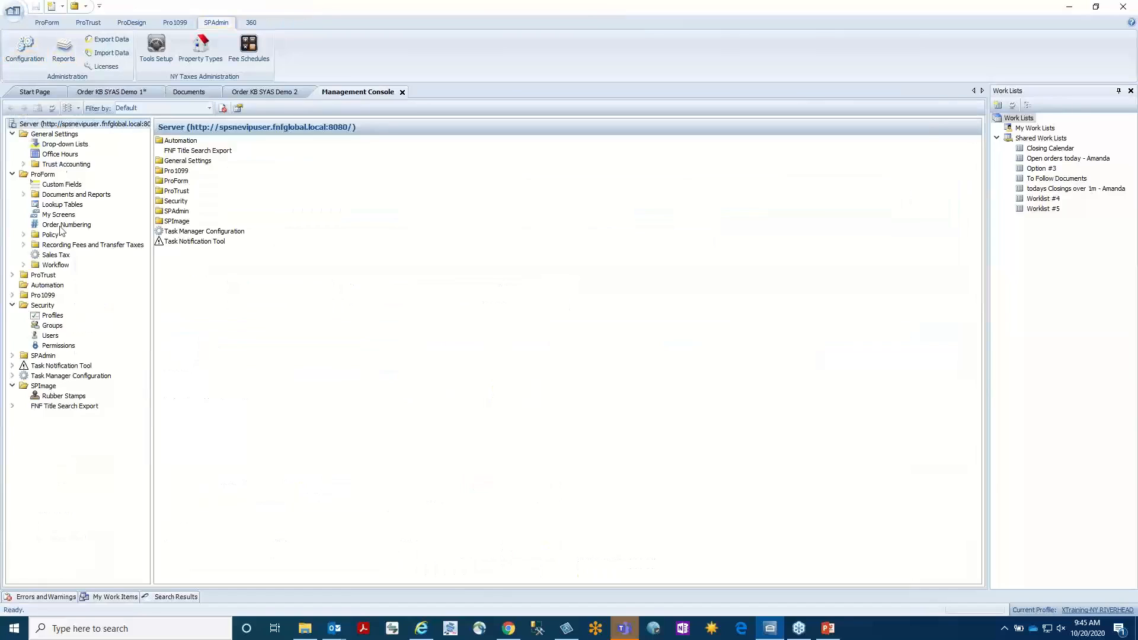
pyautogui.click(81, 205)
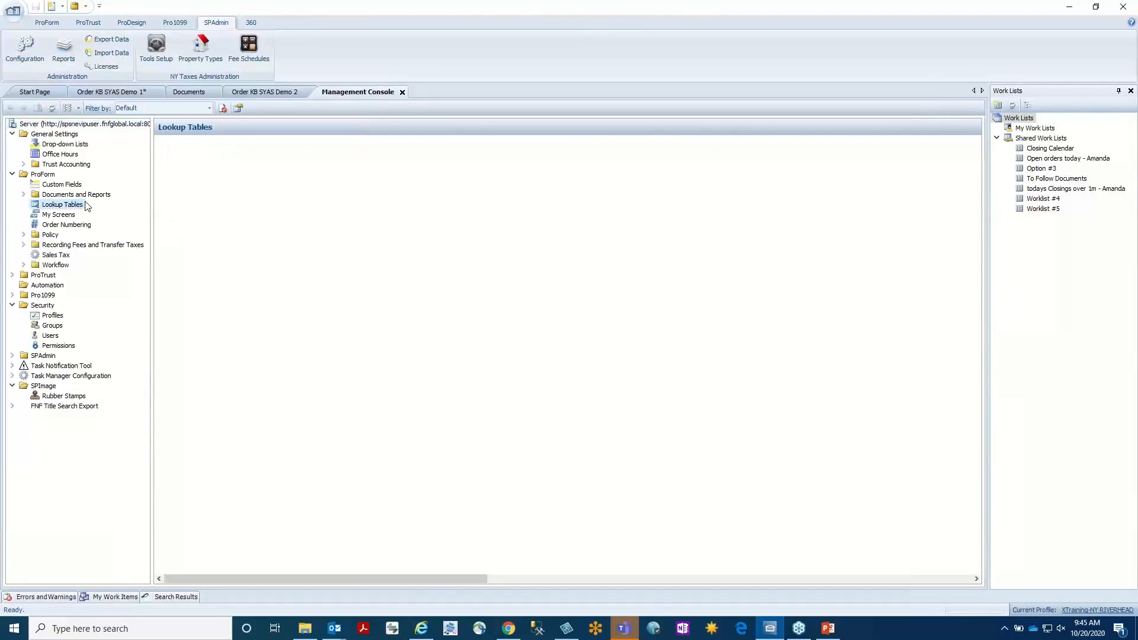
pyautogui.click(684, 579)
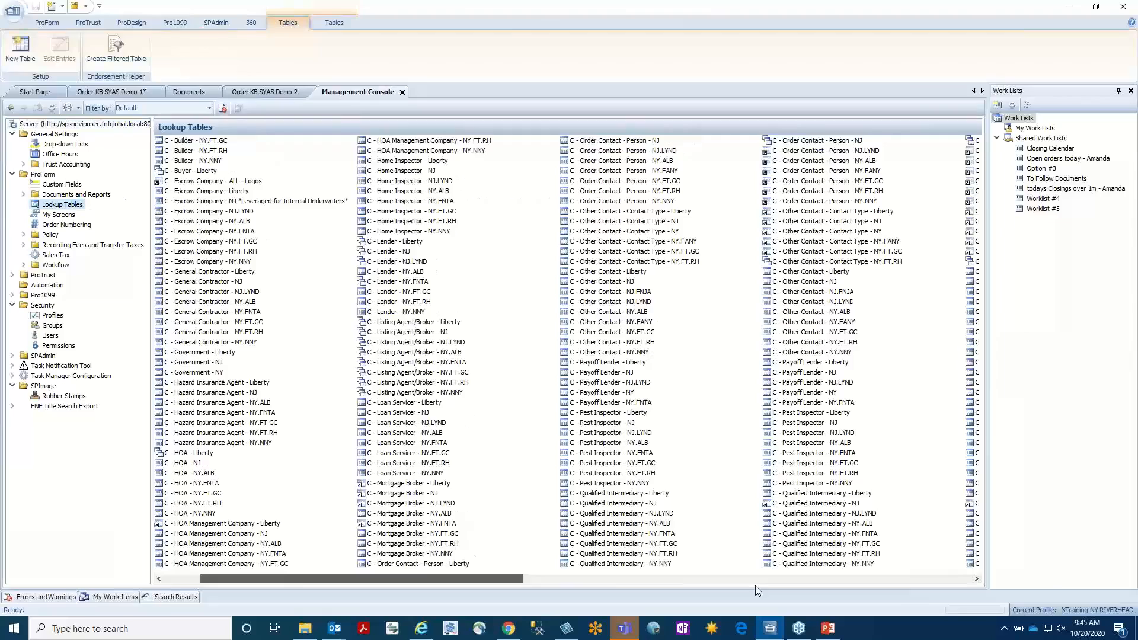
pyautogui.click(858, 584)
pyautogui.click(947, 581)
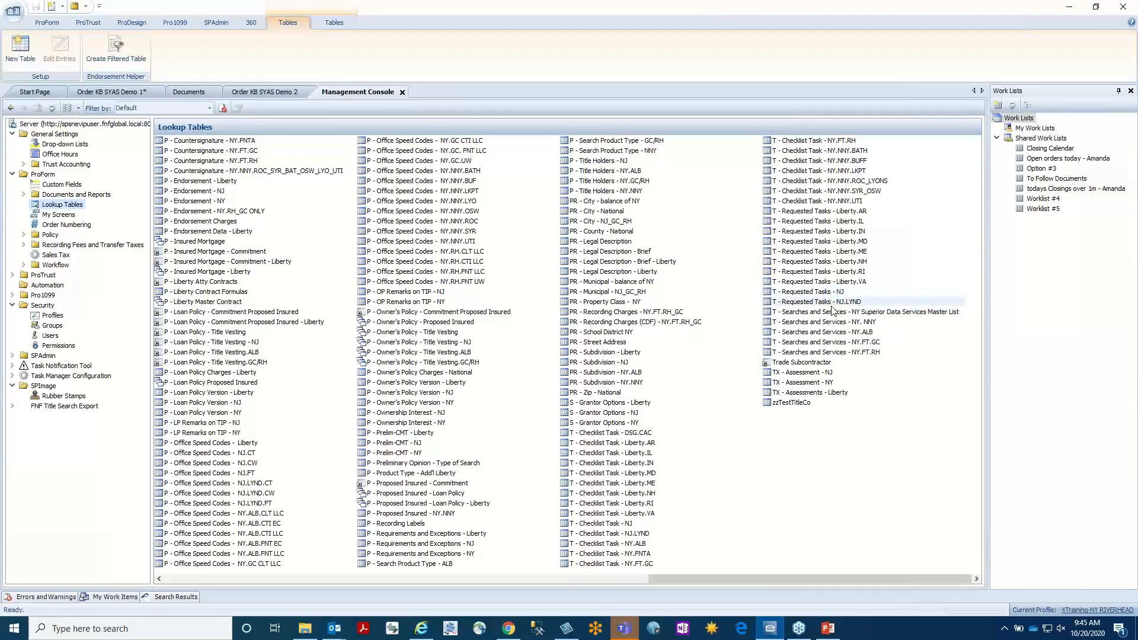
# Open the column layout in the properties of the lookup table T - Searches and Services - NY.FT.RH.
pyautogui.click(833, 353)
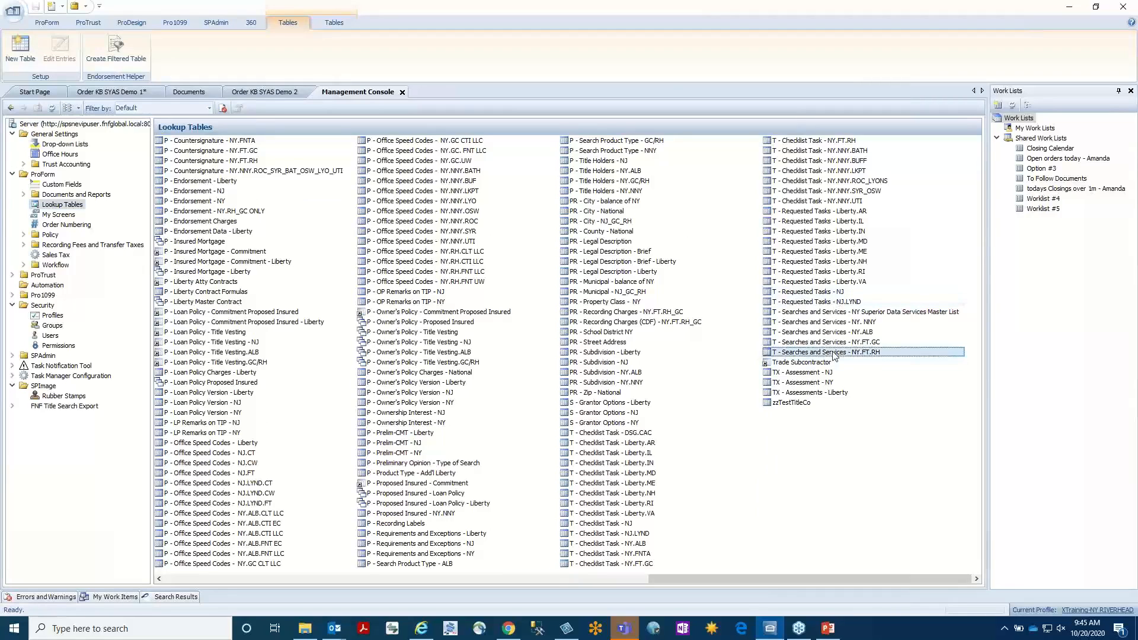
pyautogui.rightClick(834, 353)
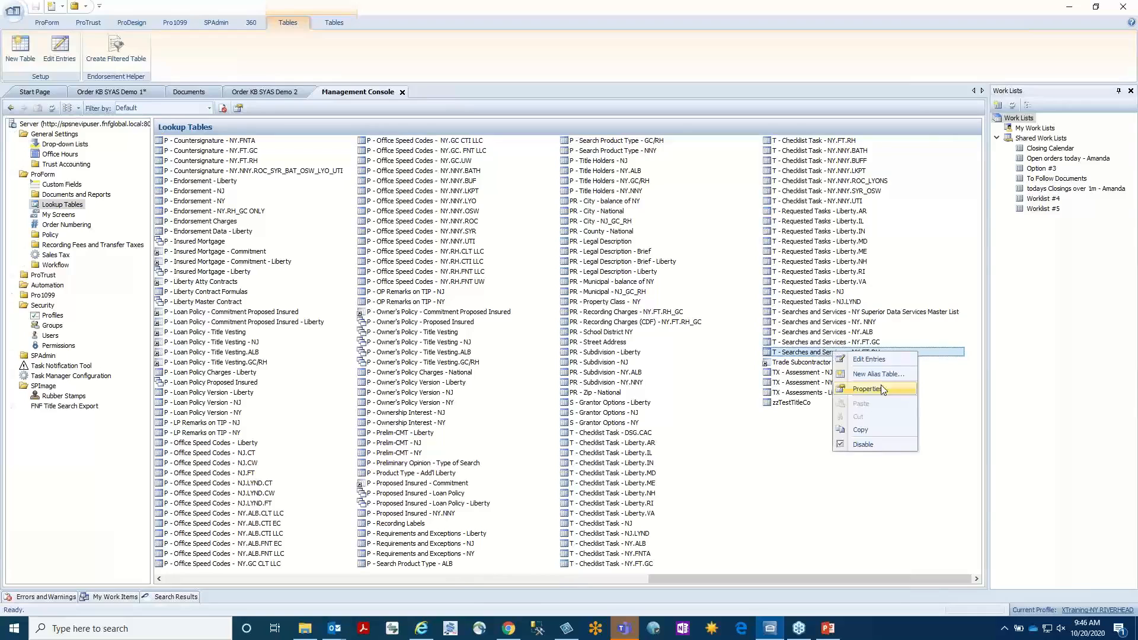
pyautogui.click(883, 390)
pyautogui.click(488, 176)
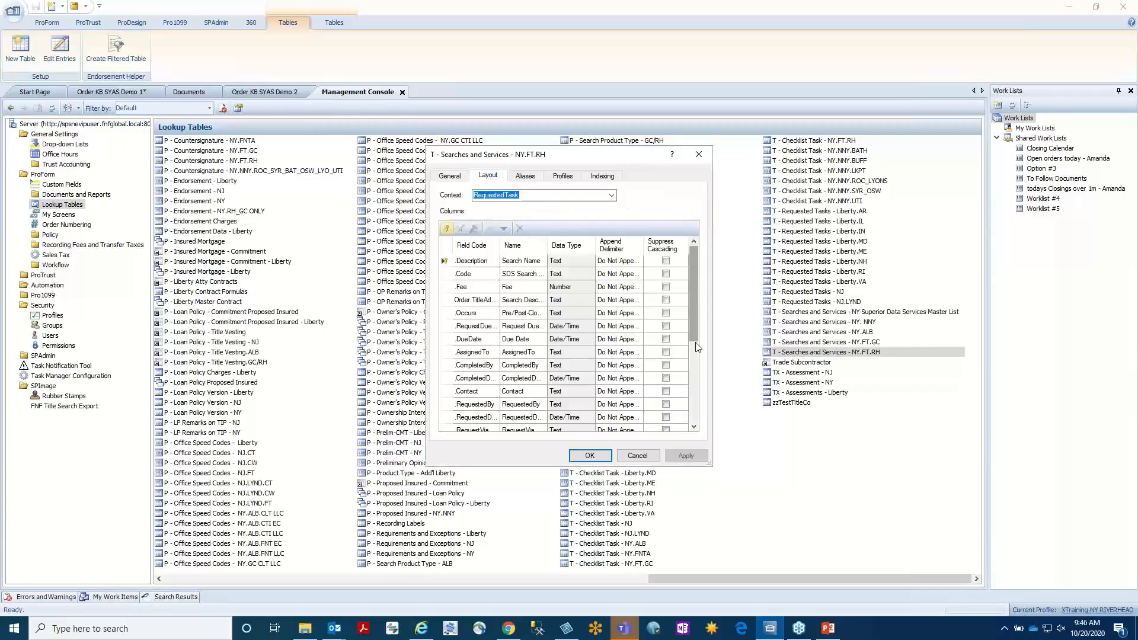
# Try adding a text column named pkg1 below the existing pkg column, then discard it and close the Management Console.
pyautogui.moveTo(695, 343); pyautogui.dragTo(694, 422)
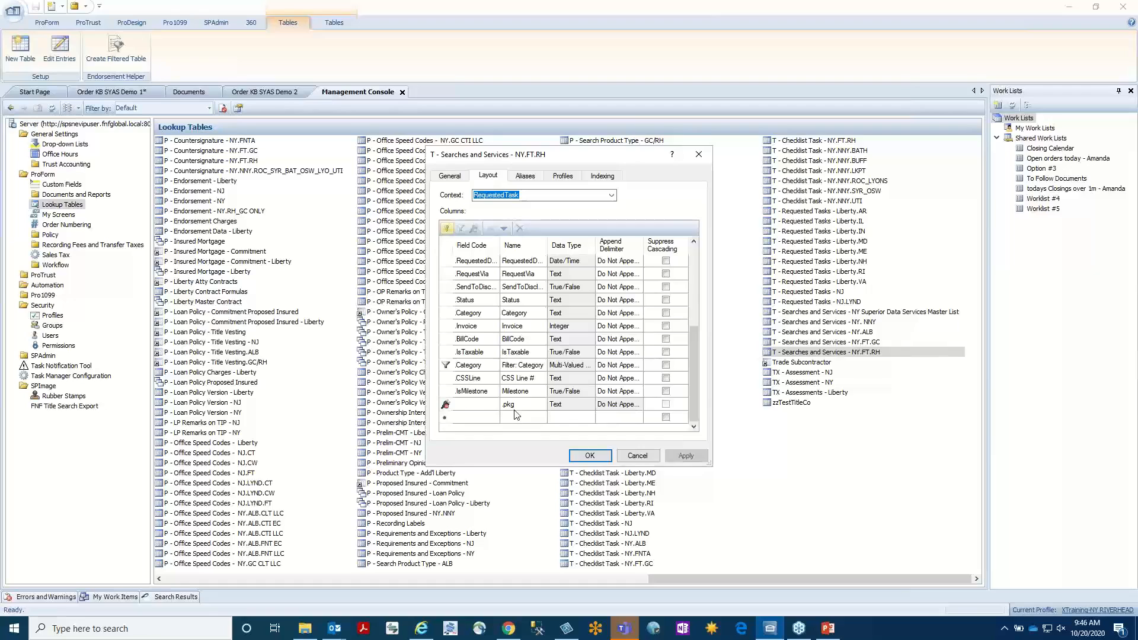
pyautogui.click(477, 232)
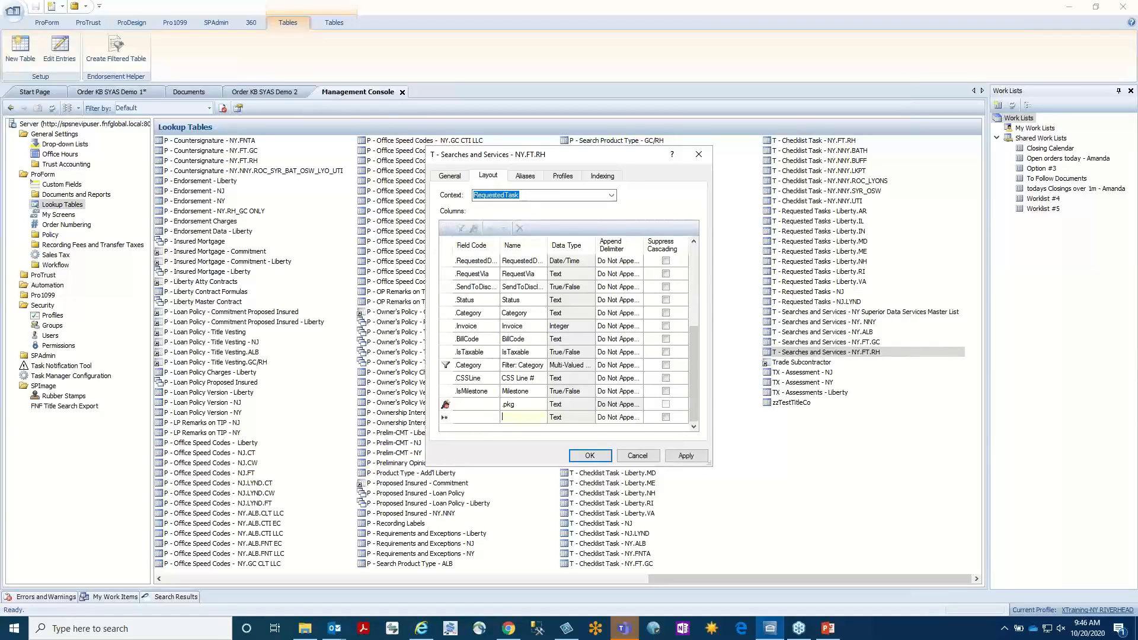
pyautogui.write('pkg1')
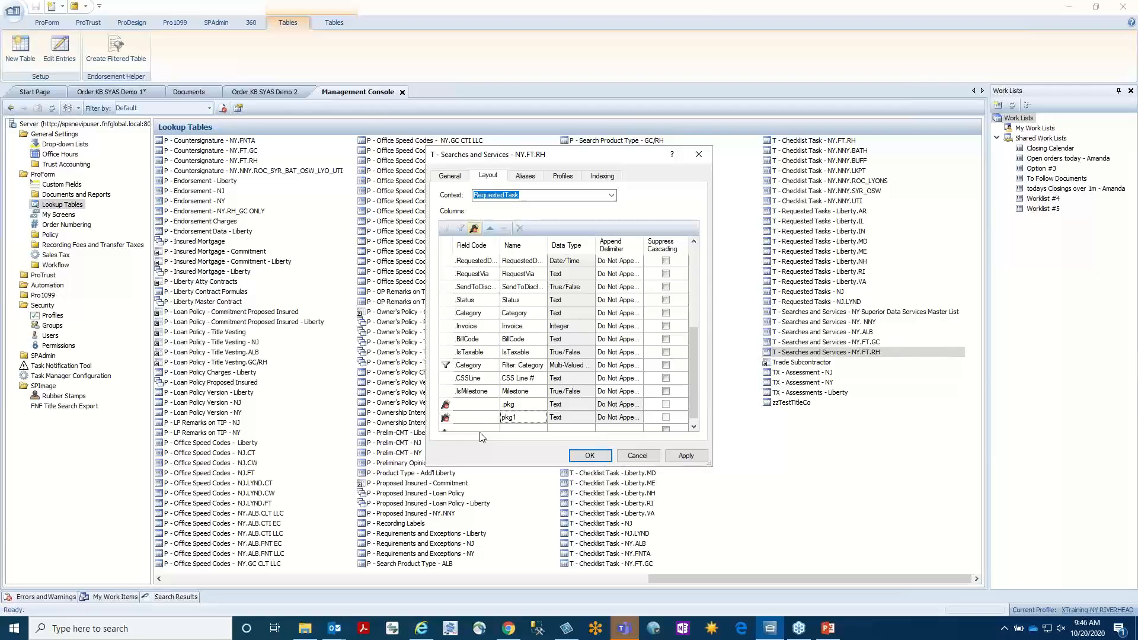
pyautogui.click(638, 457)
pyautogui.click(403, 92)
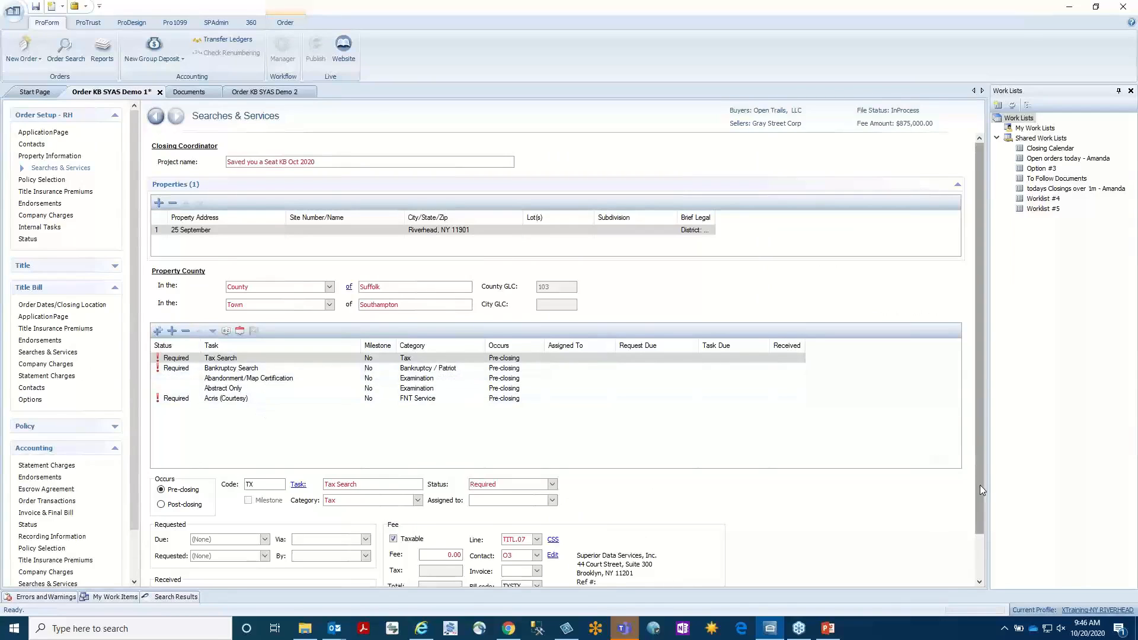
# Examine the Tax Search task's code and the category options available for it.
pyautogui.moveTo(980, 485); pyautogui.dragTo(982, 551)
pyautogui.click(249, 311)
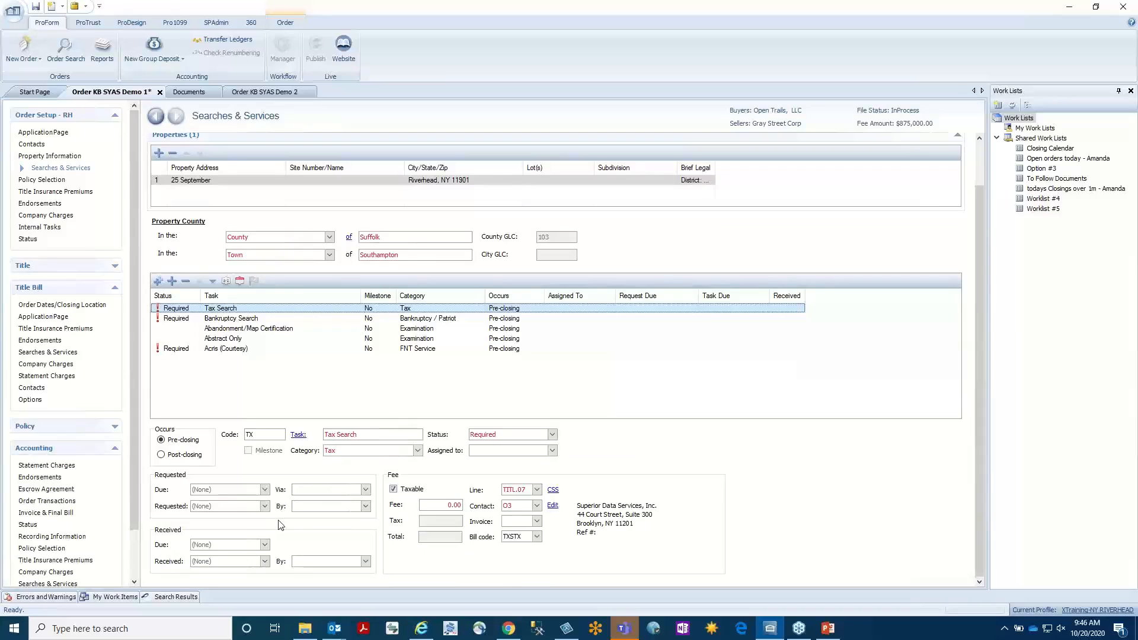
pyautogui.click(258, 439)
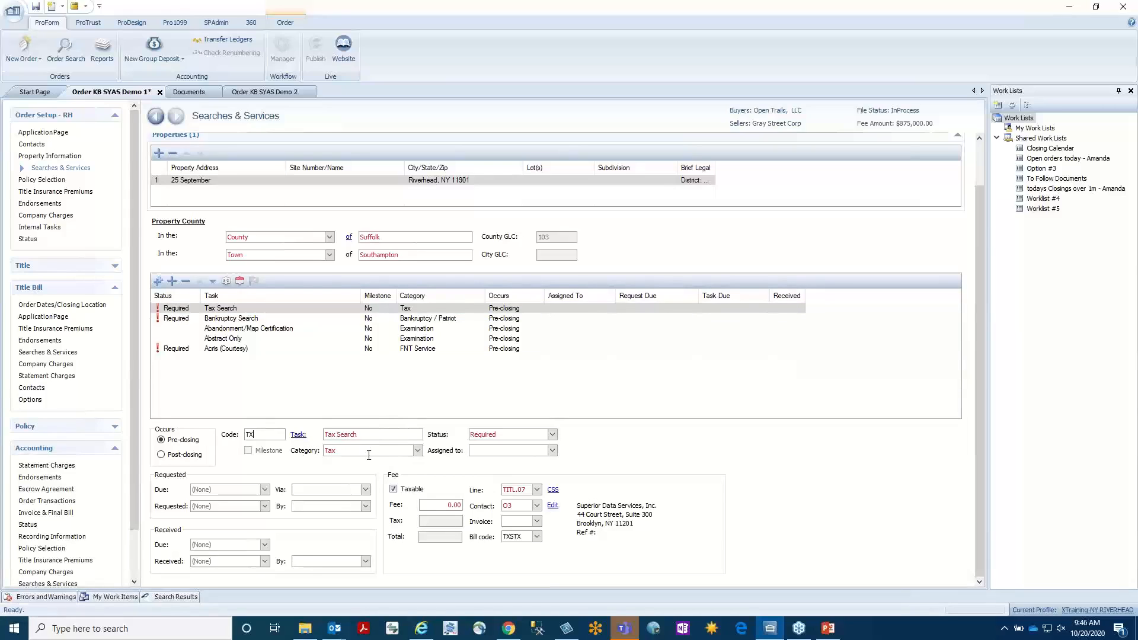
pyautogui.click(418, 451)
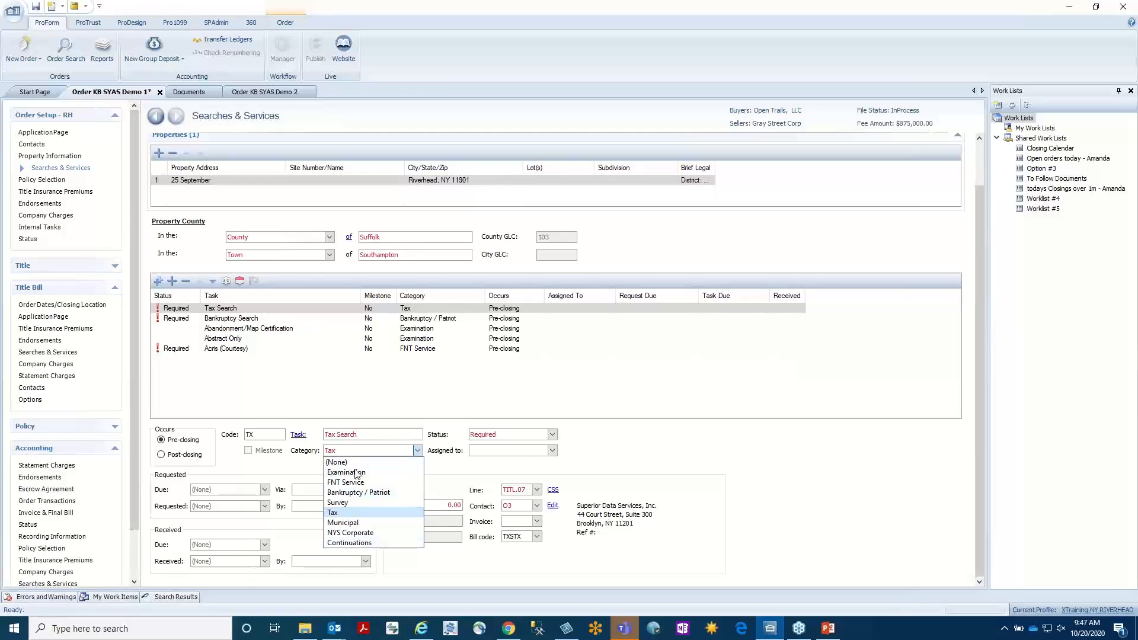
pyautogui.click(419, 452)
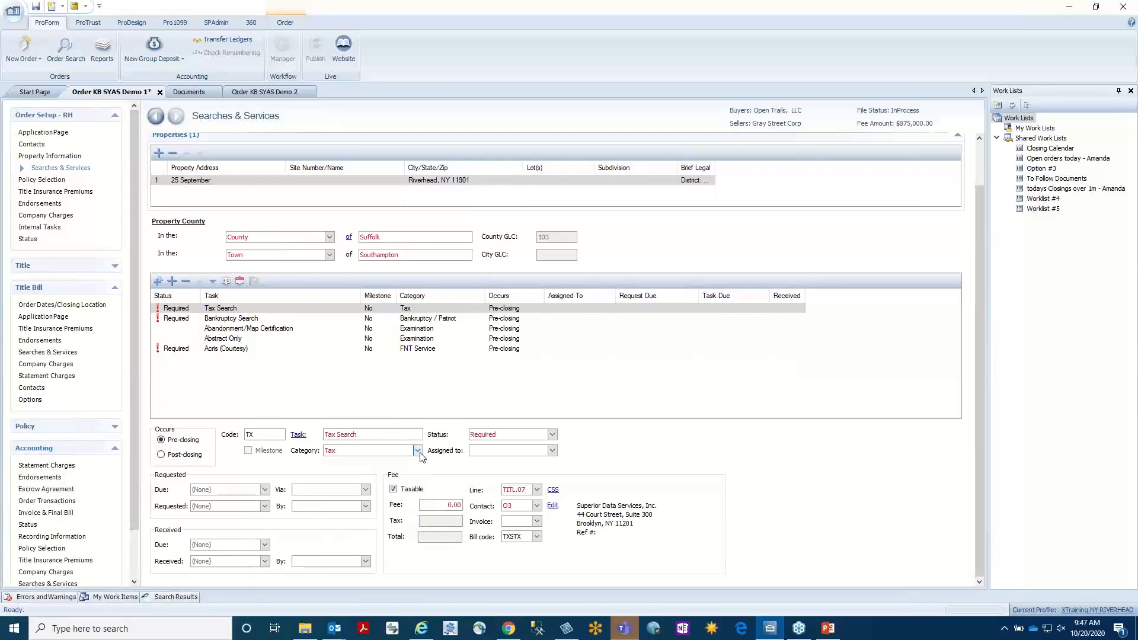
pyautogui.click(419, 453)
# Set the Tax Search task's status to Received.
pyautogui.click(507, 436)
pyautogui.click(552, 435)
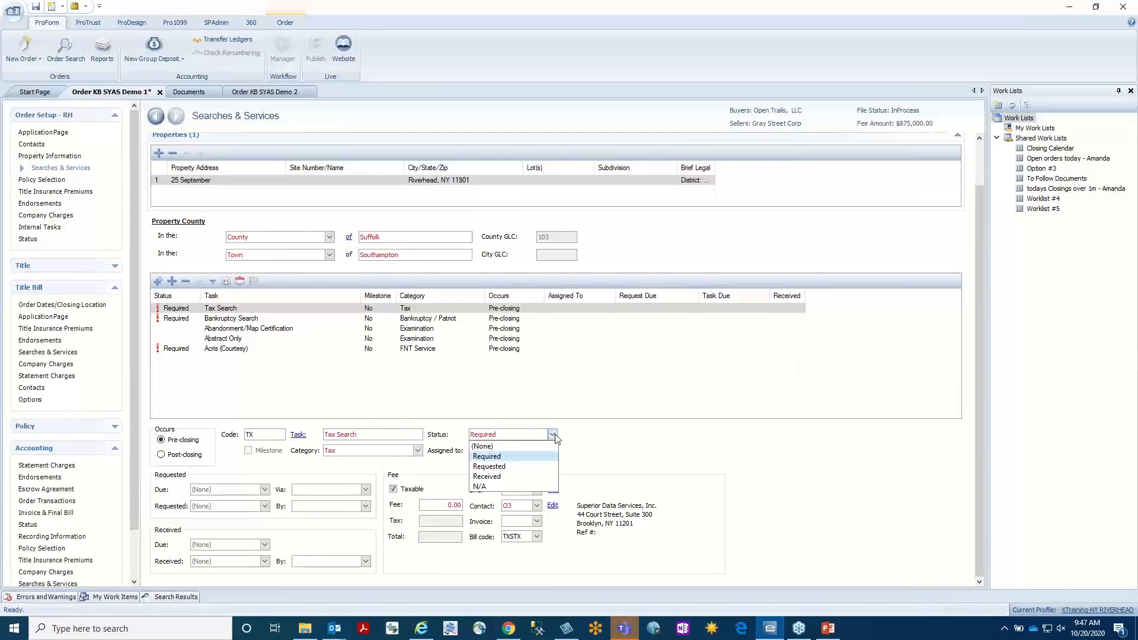
pyautogui.click(506, 477)
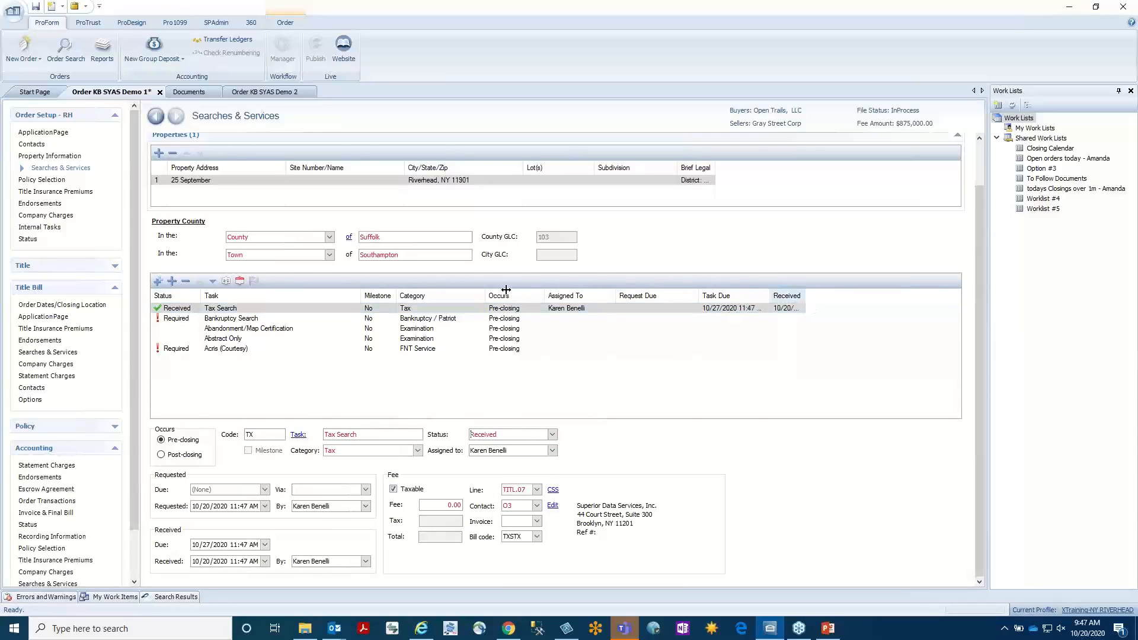
# Compare the Bankruptcy Search task with the Tax Search task and set the Bankruptcy Search status to Received.
pyautogui.click(248, 320)
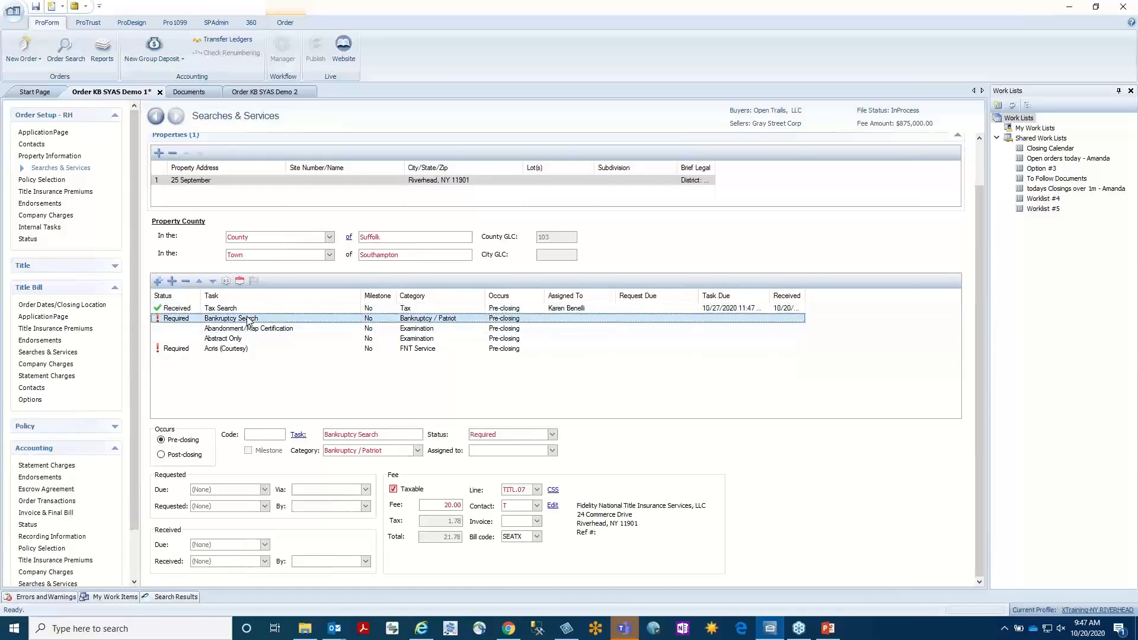
pyautogui.click(255, 309)
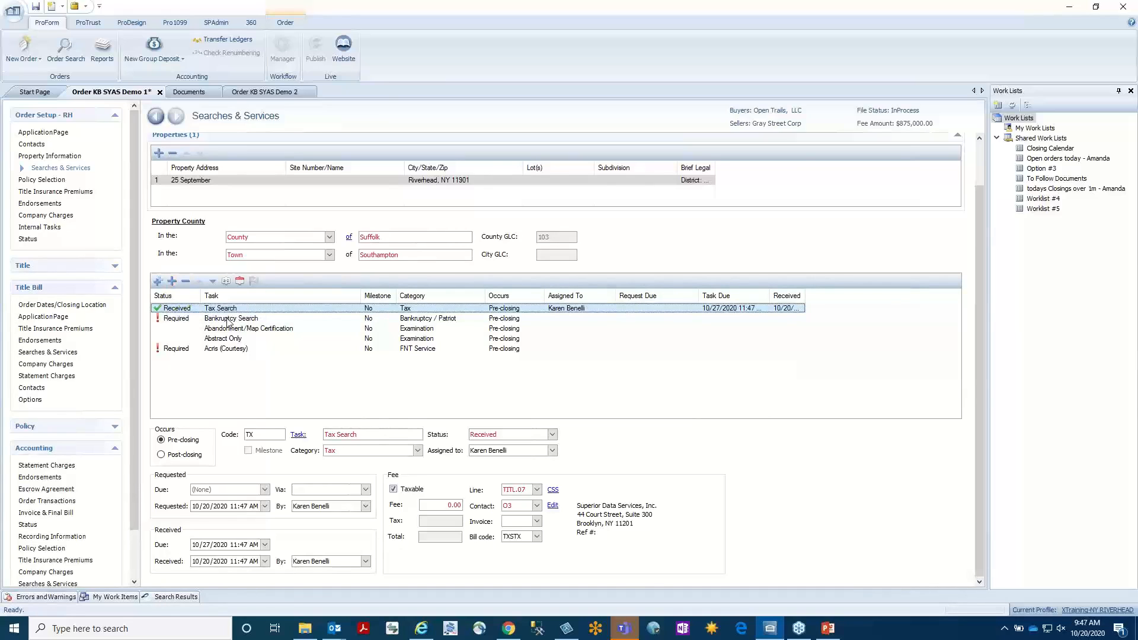
pyautogui.click(195, 318)
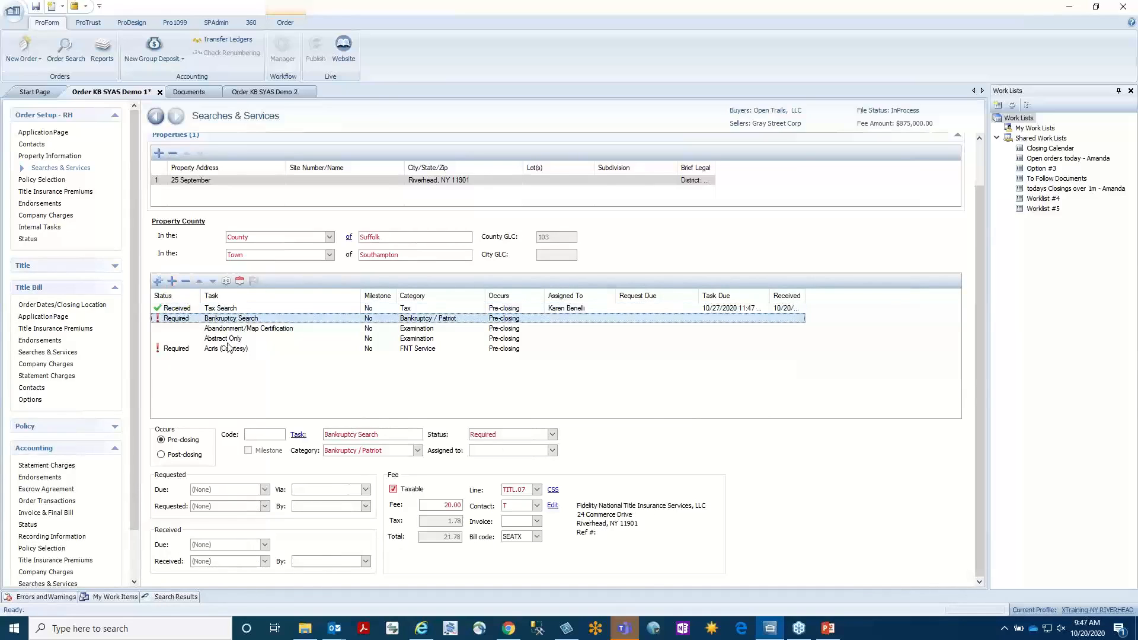
pyautogui.click(552, 434)
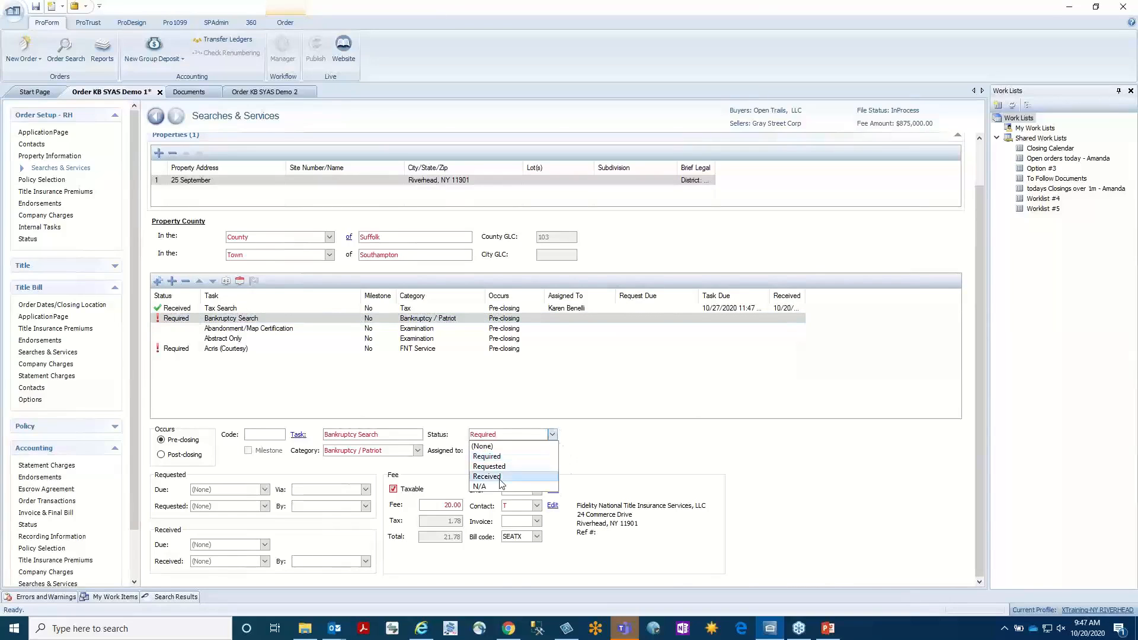
pyautogui.click(500, 478)
pyautogui.click(500, 330)
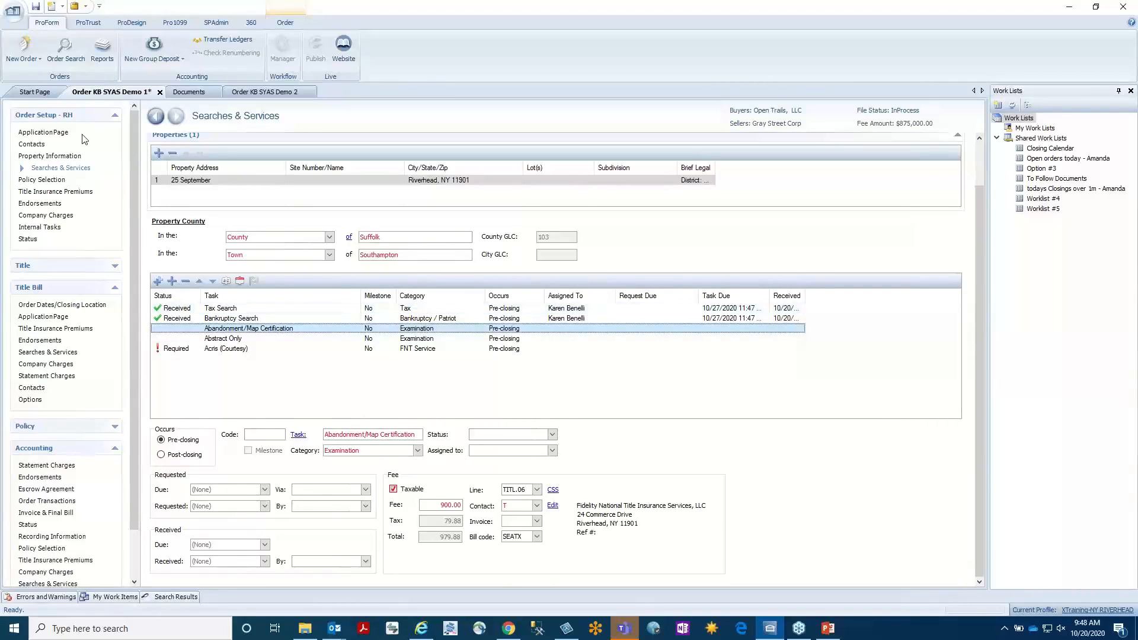
# Compare the order's Internal Tasks page with its Checklist Tasks page, then return to Searches & Services.
pyautogui.click(46, 227)
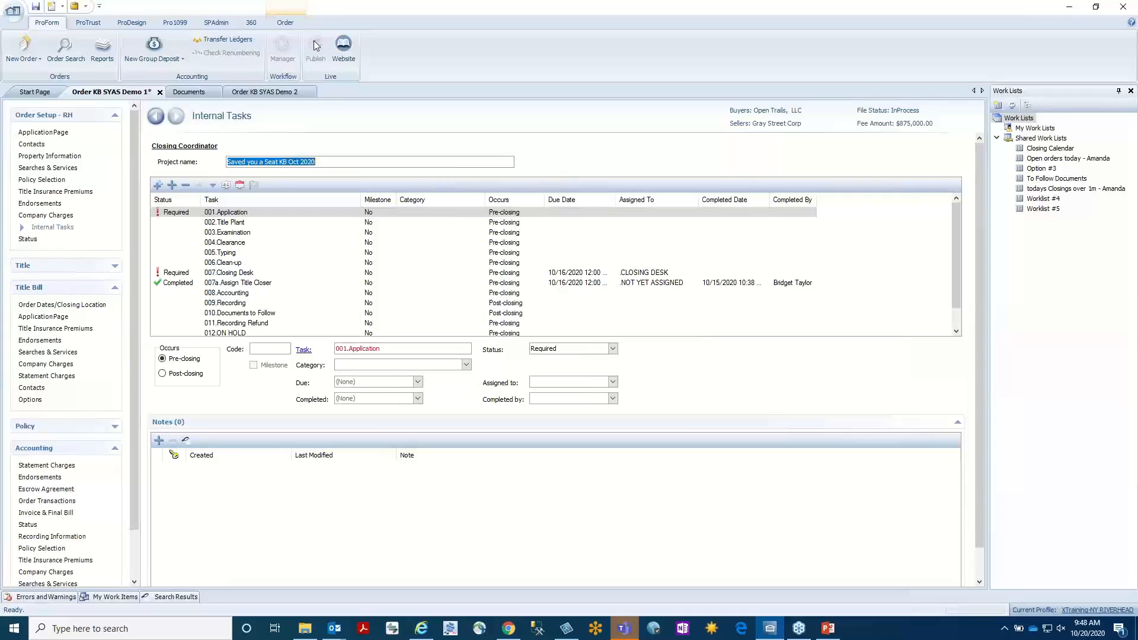
pyautogui.click(298, 23)
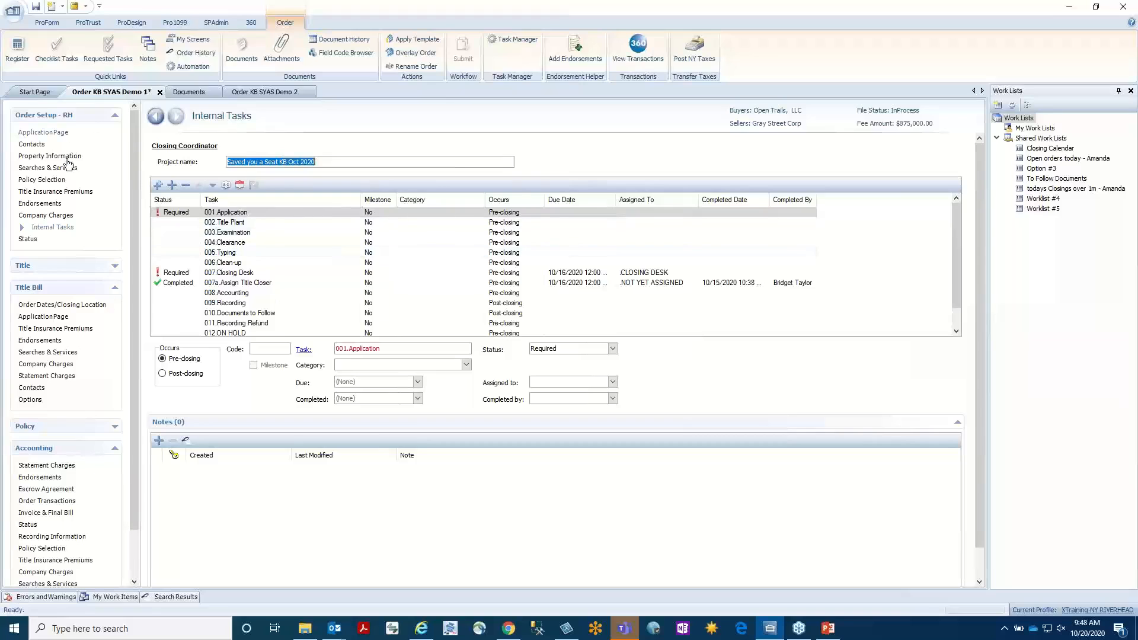
pyautogui.click(61, 45)
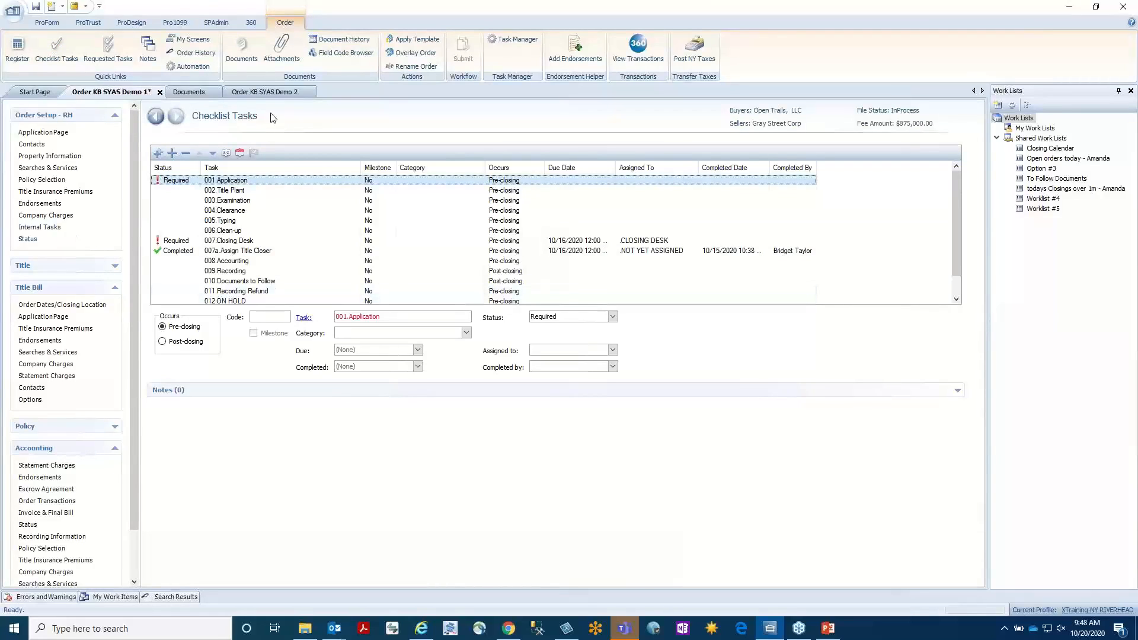
pyautogui.click(56, 231)
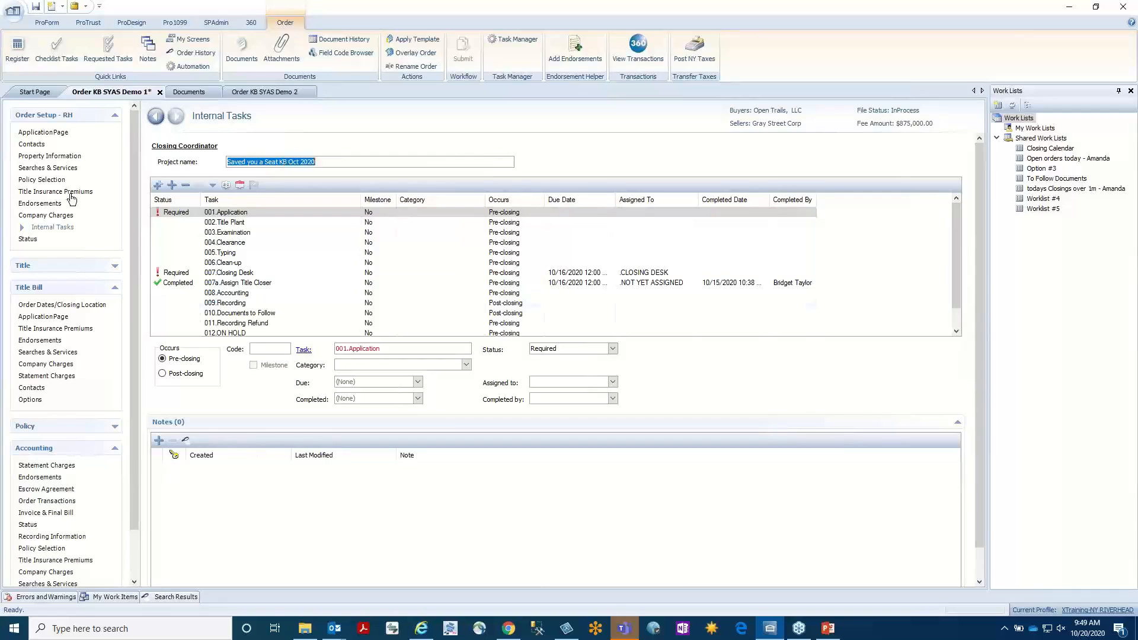
pyautogui.click(61, 168)
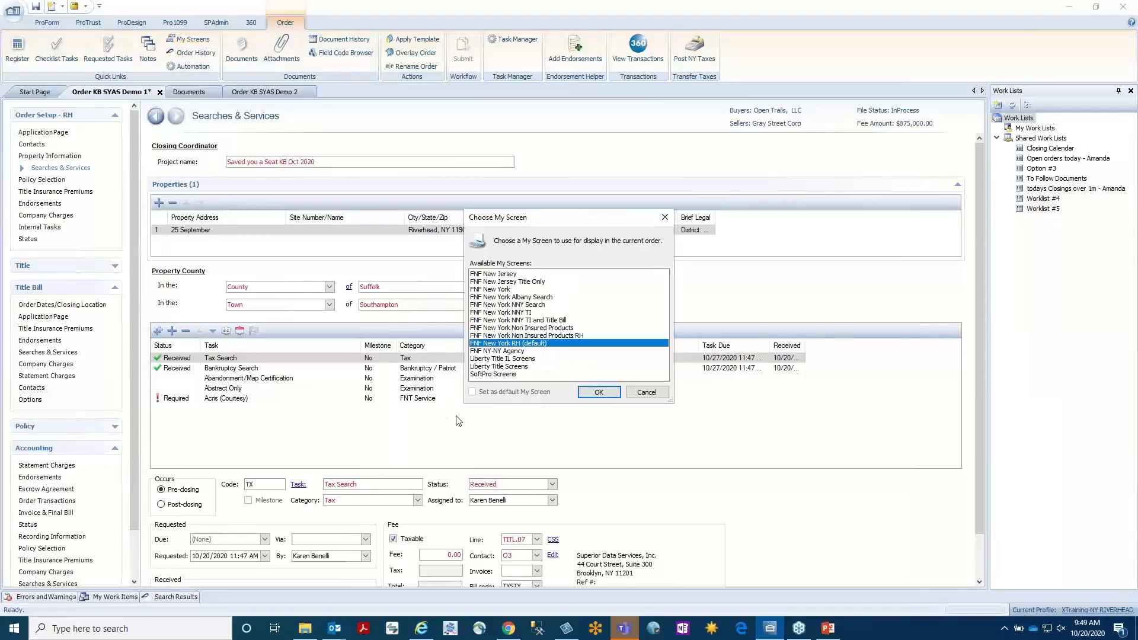
# Switch the order's display to SoftPro Screens and expand the Loan, Title and Escrow/Closing sections.
pyautogui.click(501, 374)
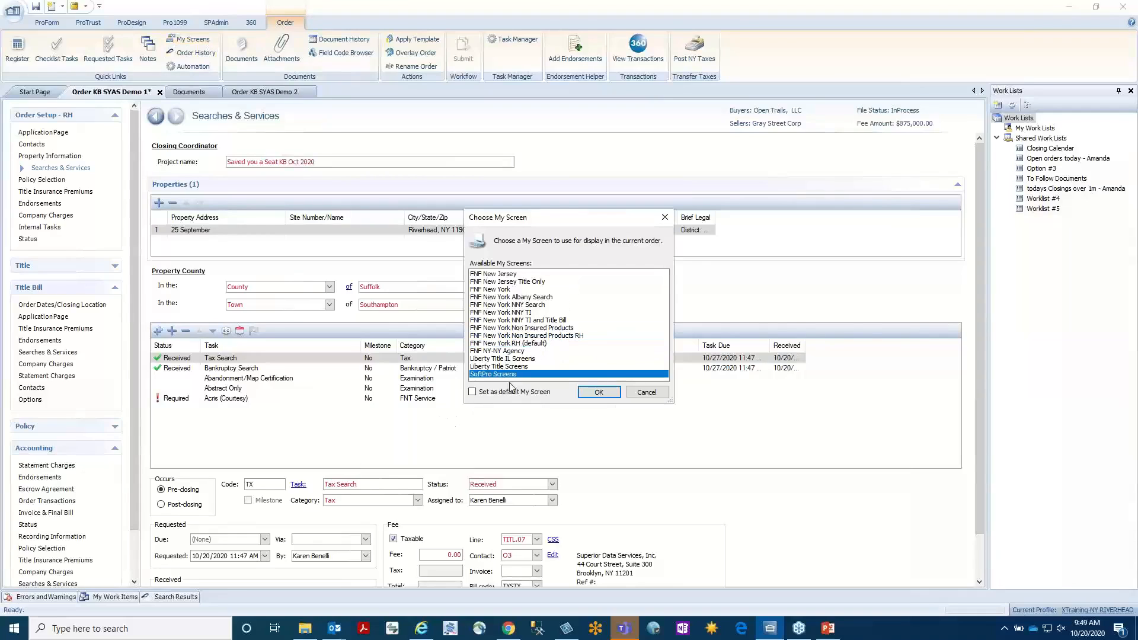
pyautogui.click(599, 393)
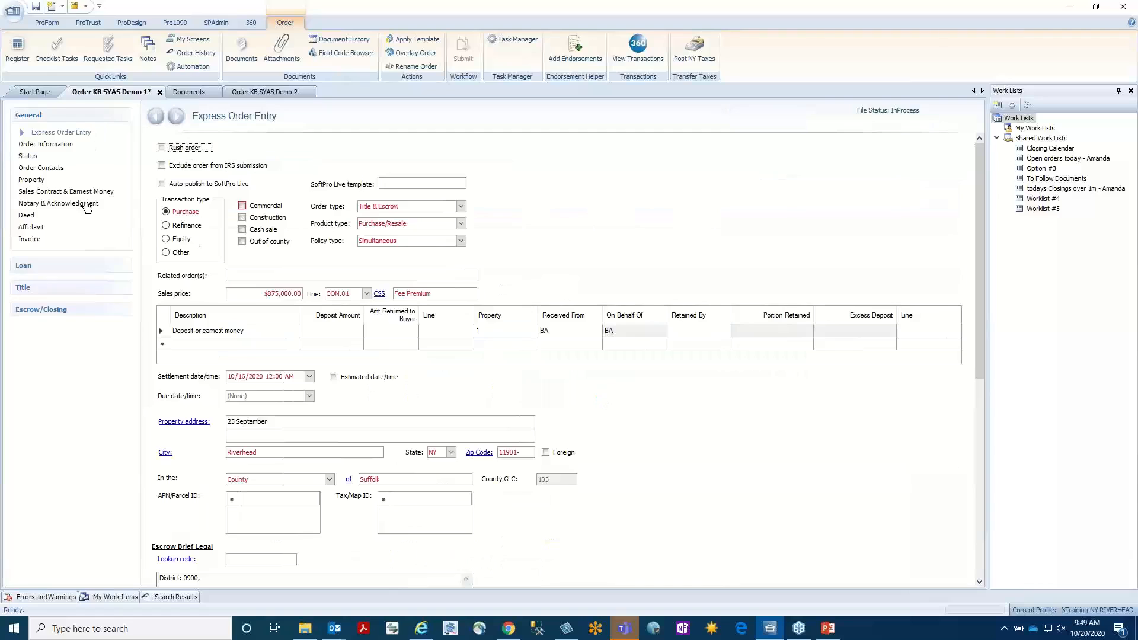
pyautogui.click(74, 267)
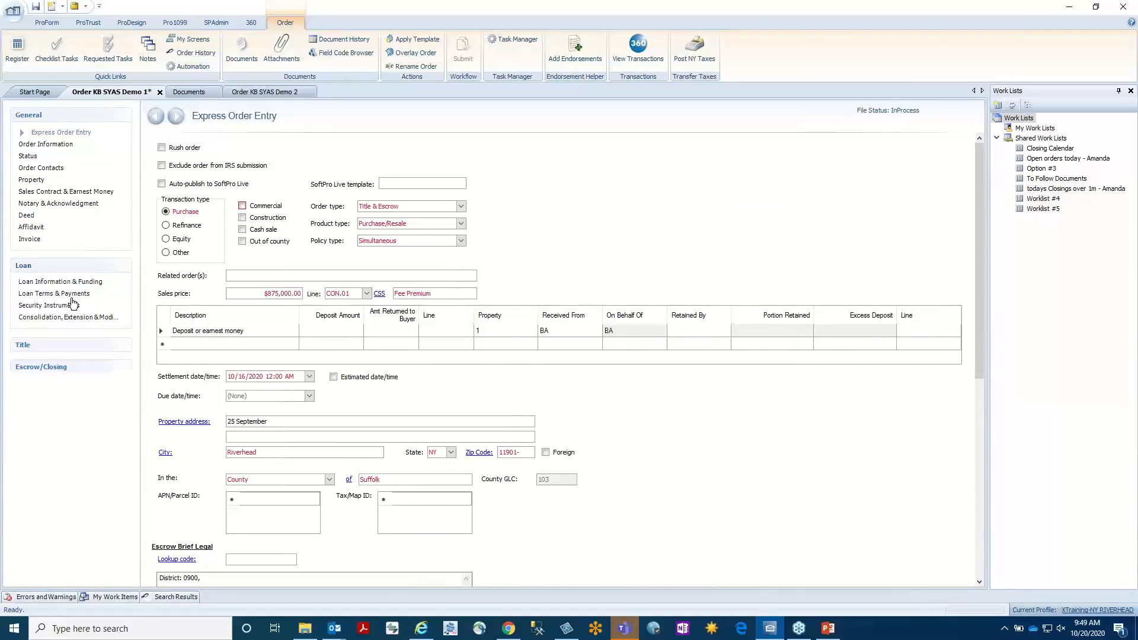
pyautogui.click(66, 346)
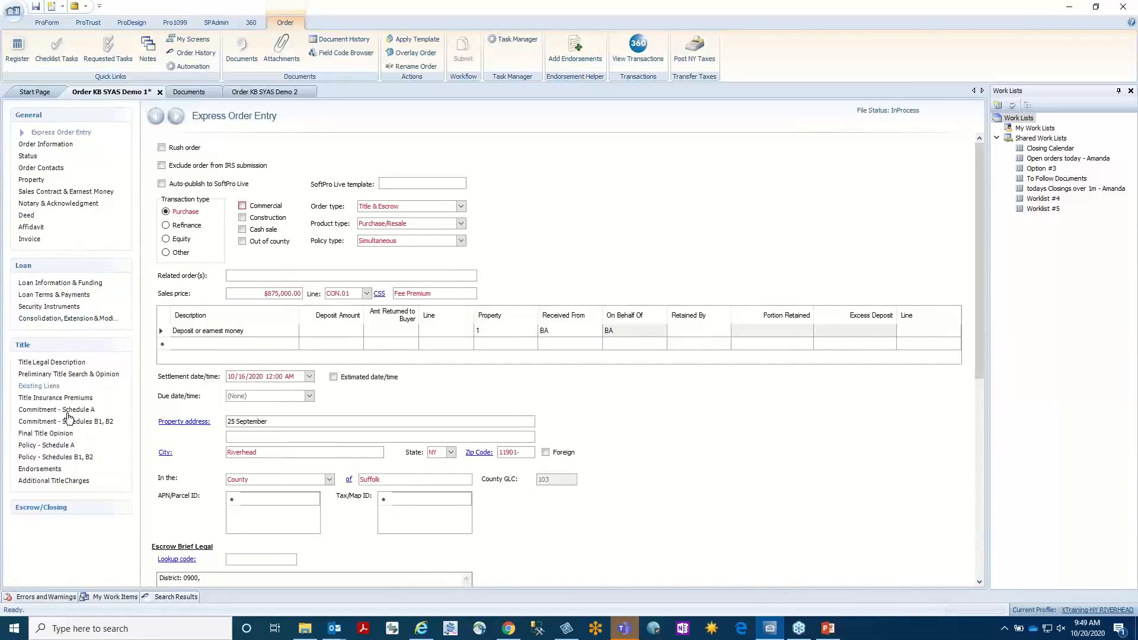
pyautogui.click(83, 510)
pyautogui.moveTo(139, 396); pyautogui.dragTo(135, 482)
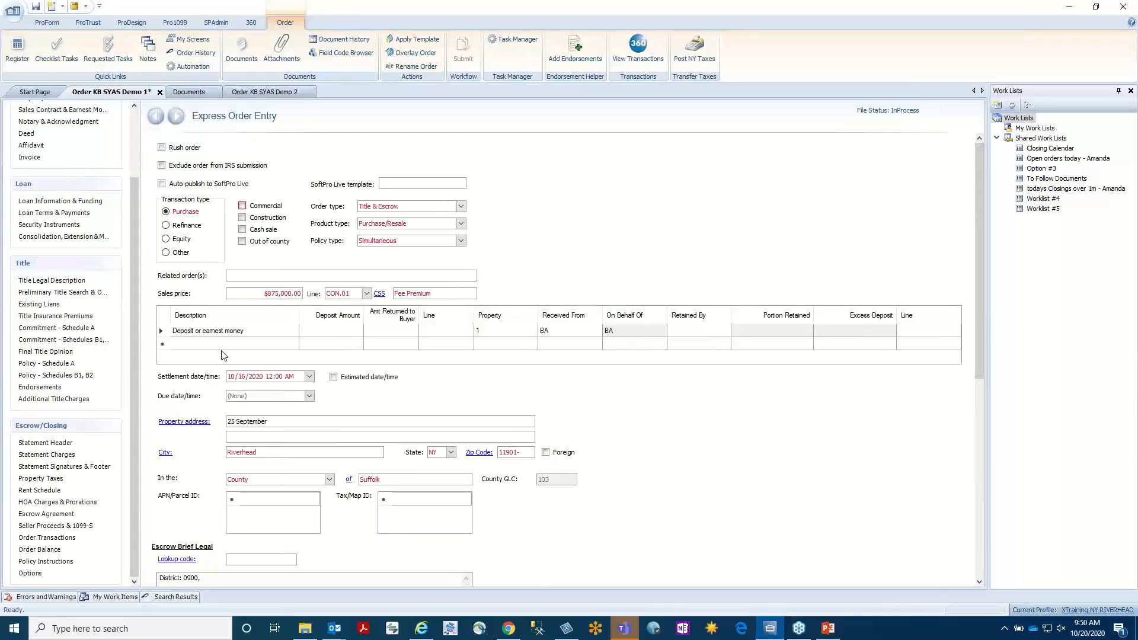
# Switch the order's display to the FNF New York RH (default) My Screen and show its Application Page.
pyautogui.click(192, 39)
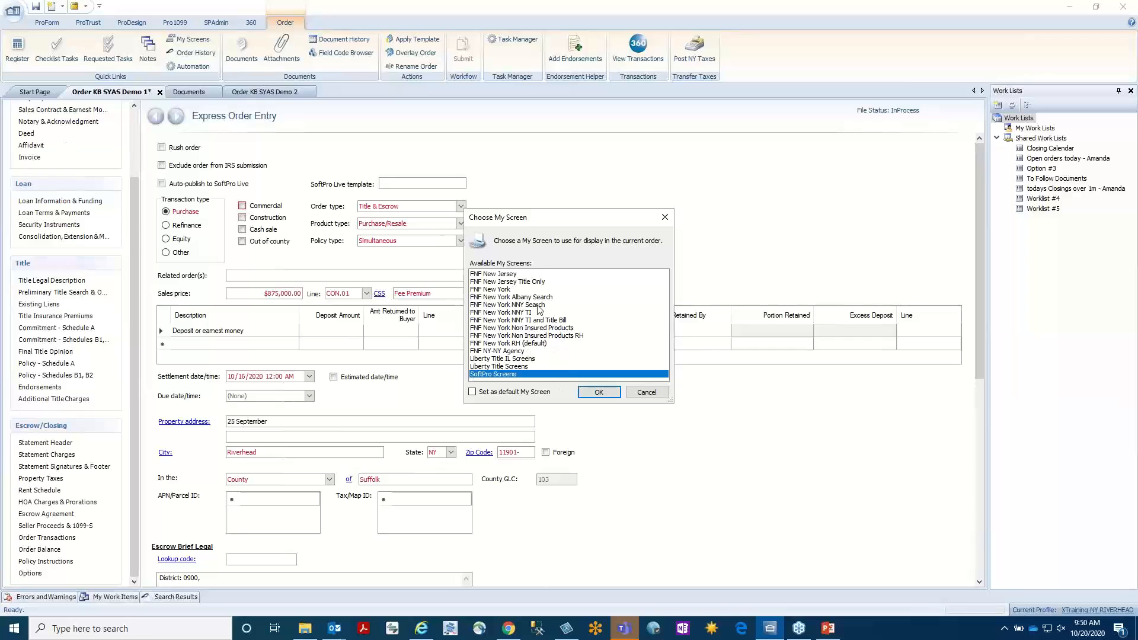
pyautogui.click(536, 343)
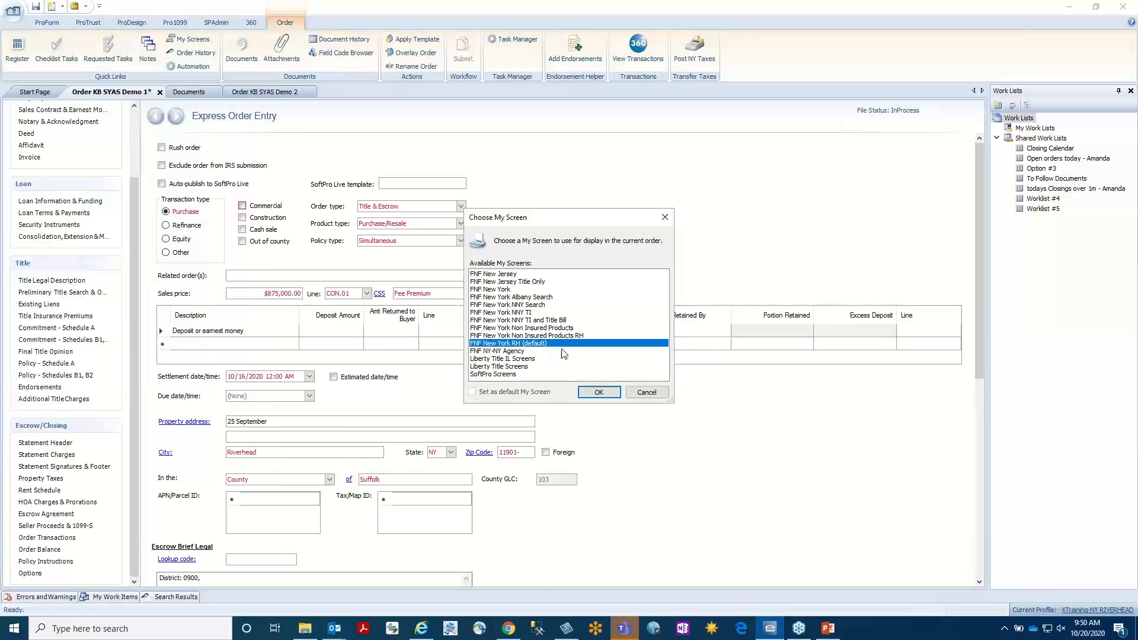
pyautogui.click(599, 393)
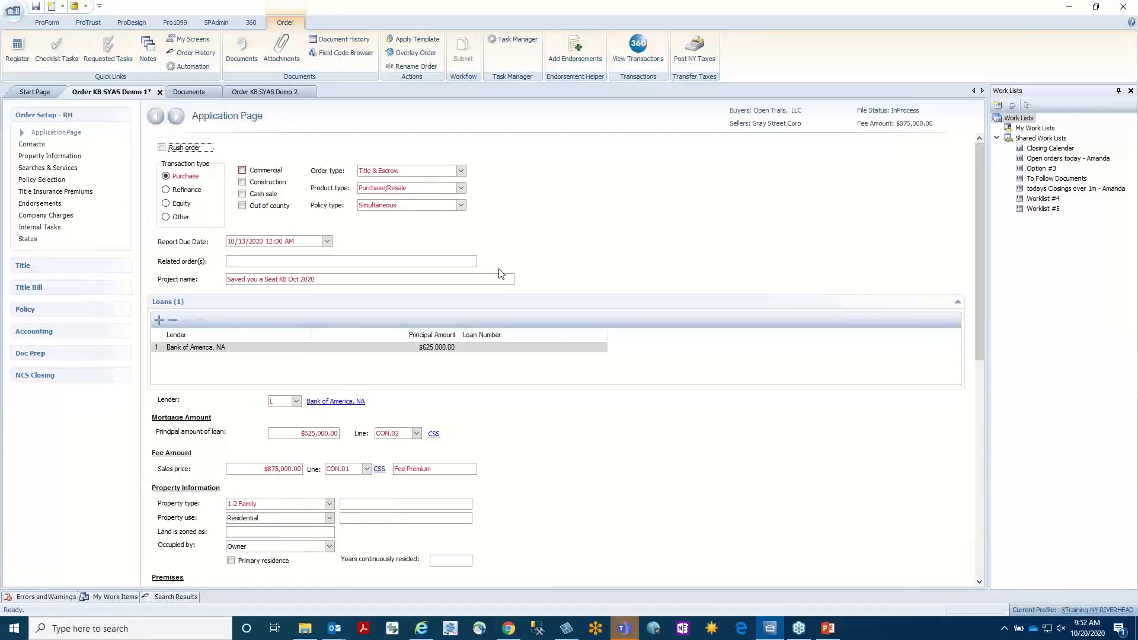
pyautogui.click(56, 133)
# In the order's Internal Tasks, set the 001.Application task's status to Completed and select the 002.Title Plant task.
pyautogui.click(51, 228)
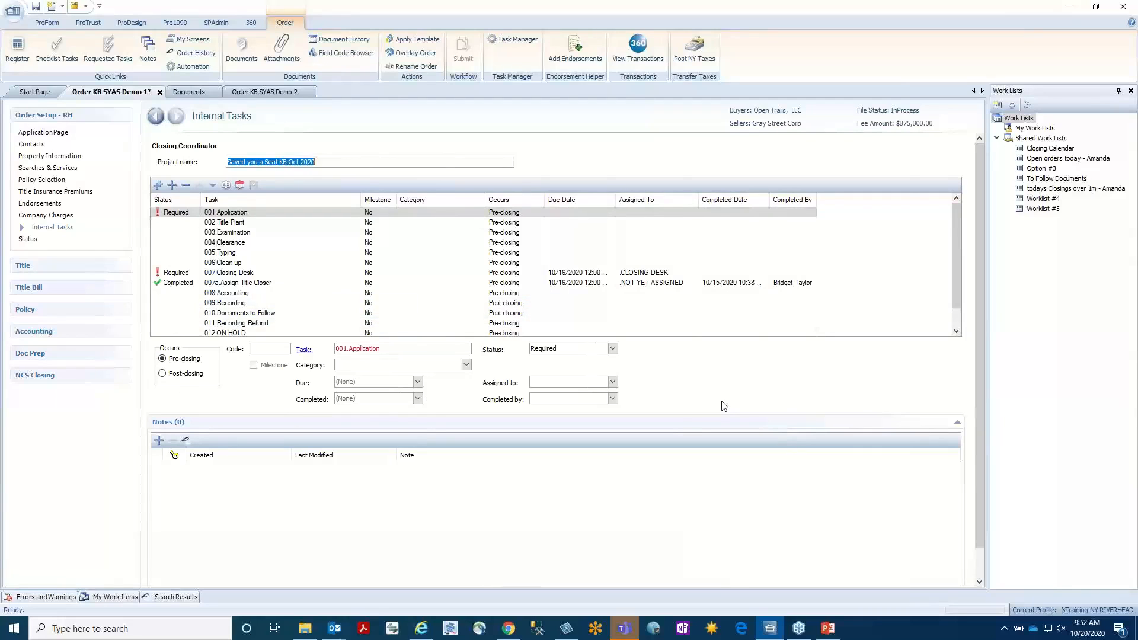
pyautogui.click(274, 214)
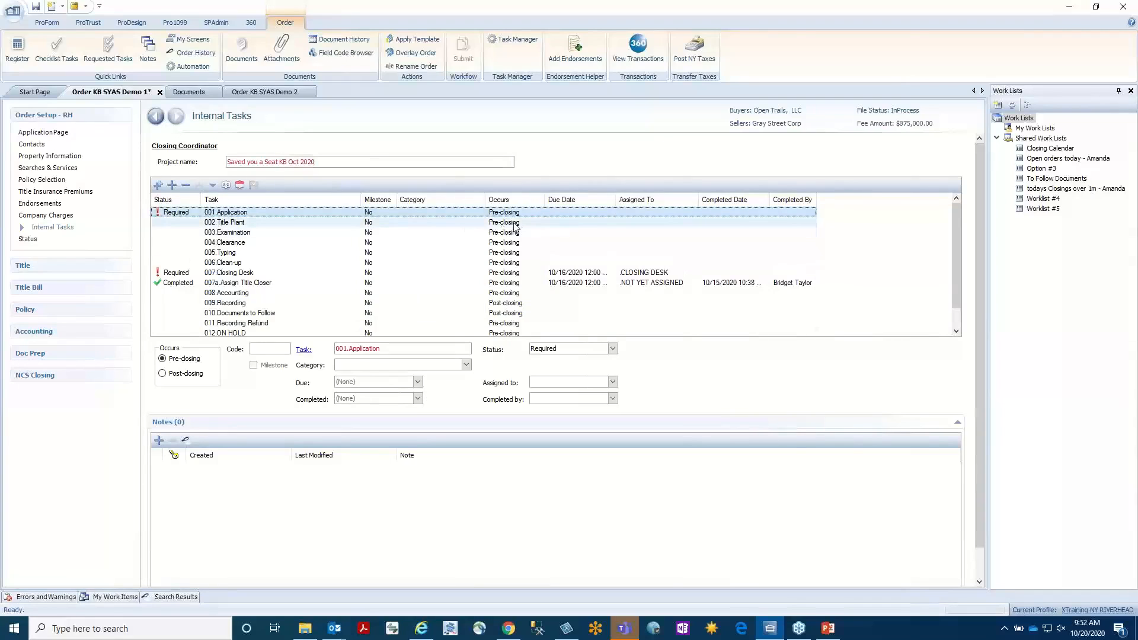
pyautogui.click(612, 350)
pyautogui.click(569, 380)
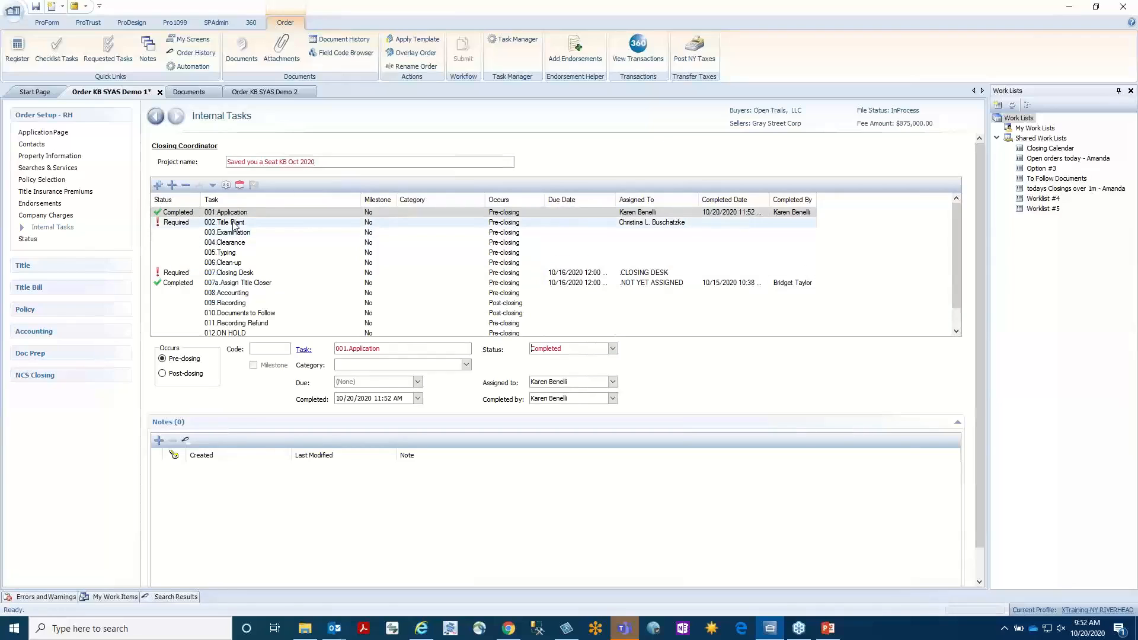
pyautogui.click(339, 224)
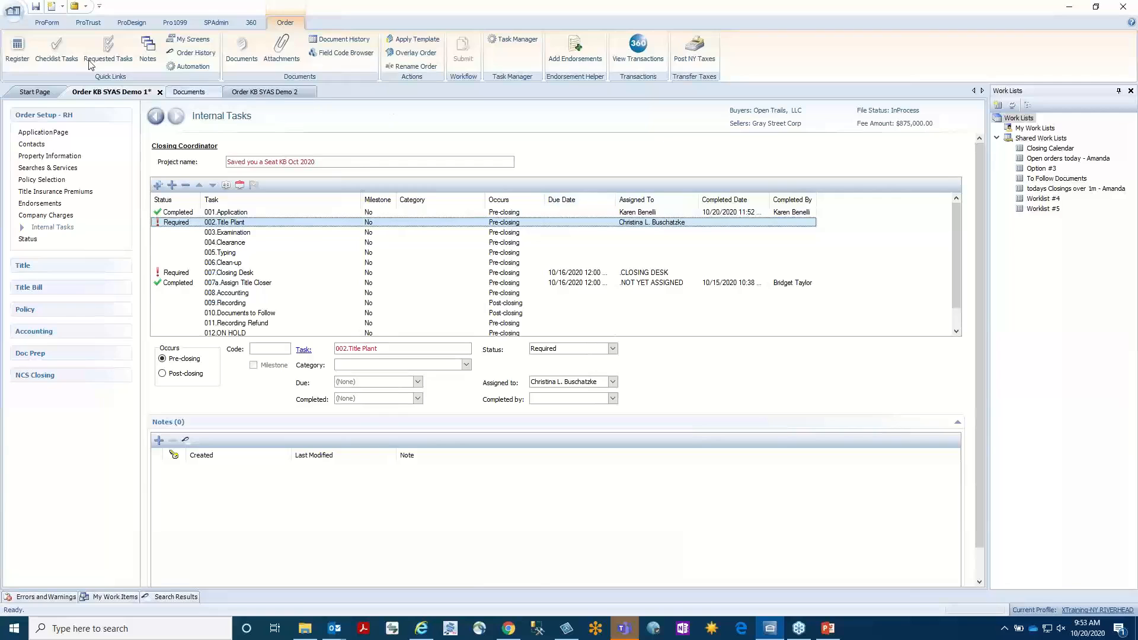
# Keep My Work Items pinned open and look through the Application Orders, Coordinator Orders and Distributed Tasks queues.
pyautogui.click(116, 598)
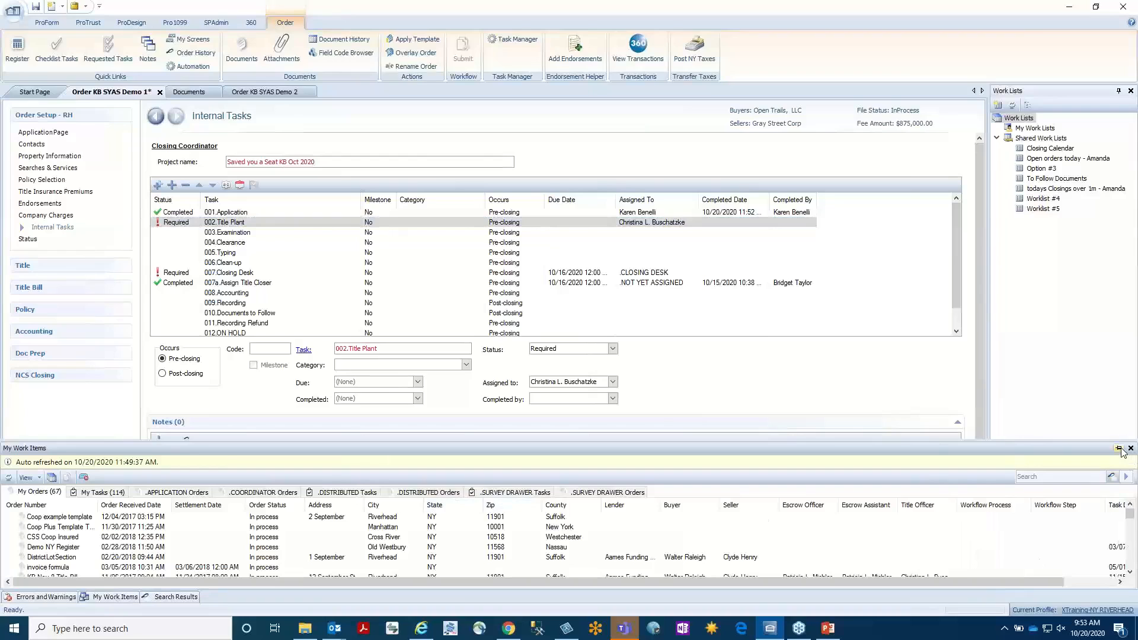
pyautogui.click(1118, 448)
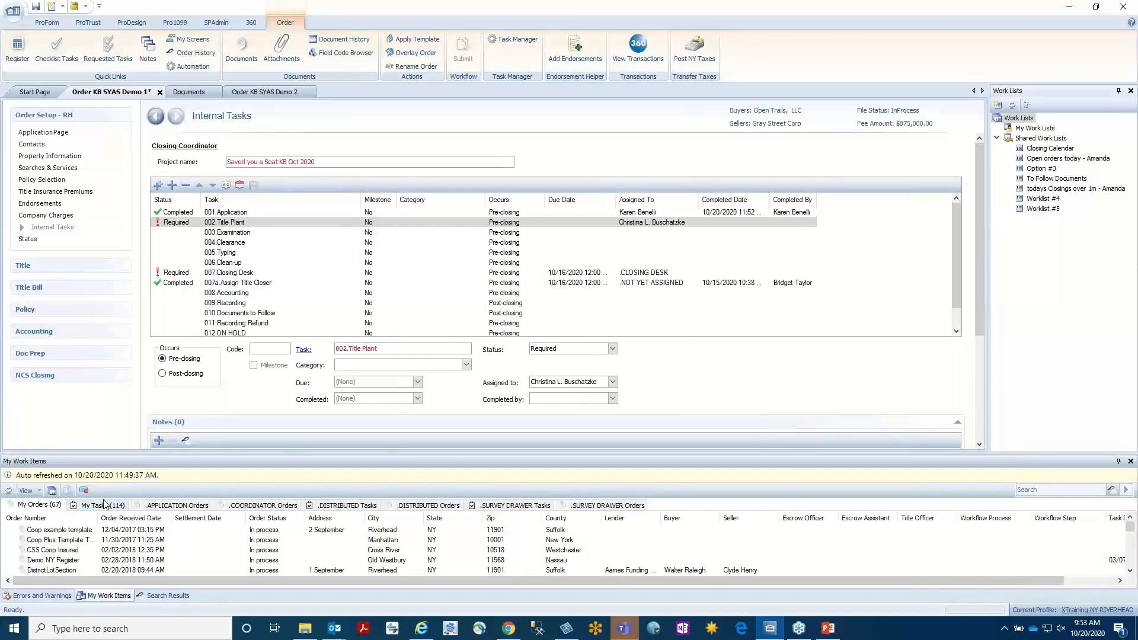
pyautogui.click(181, 507)
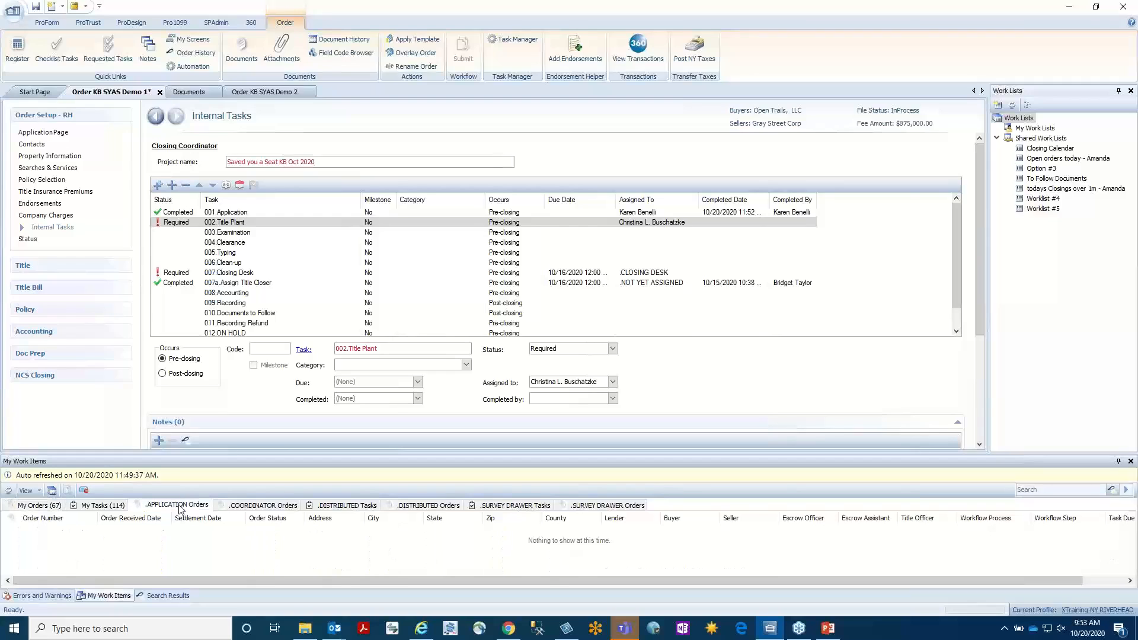
pyautogui.click(270, 507)
pyautogui.click(344, 506)
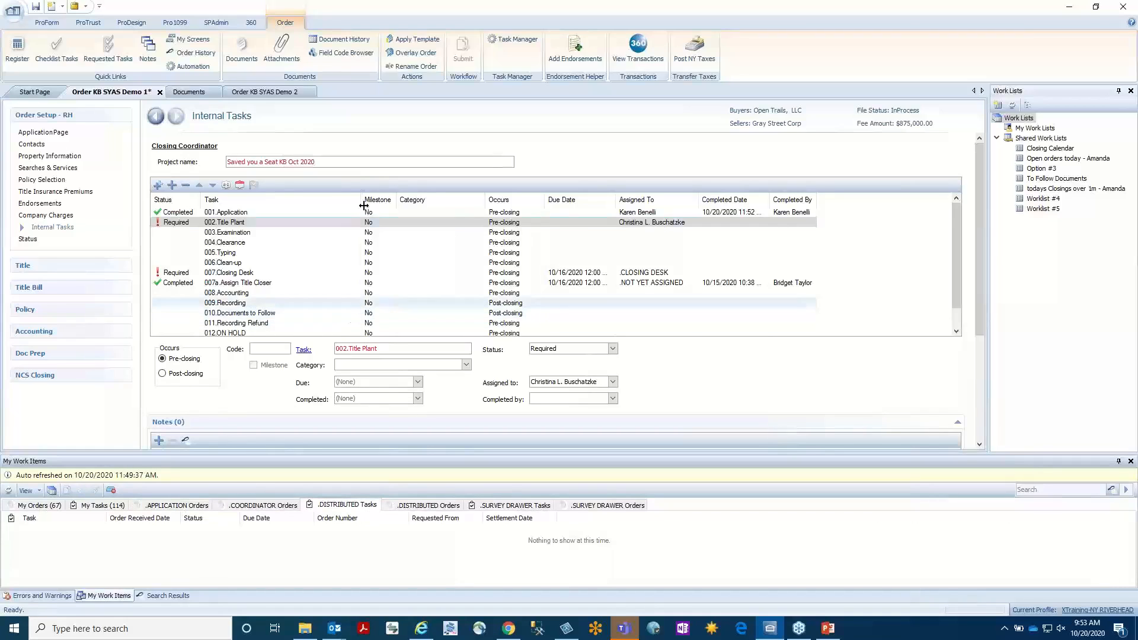
# Use the Task Manager to set the Abandonment/Map Certification and Abstract Only requested tasks to Completed.
pyautogui.click(525, 44)
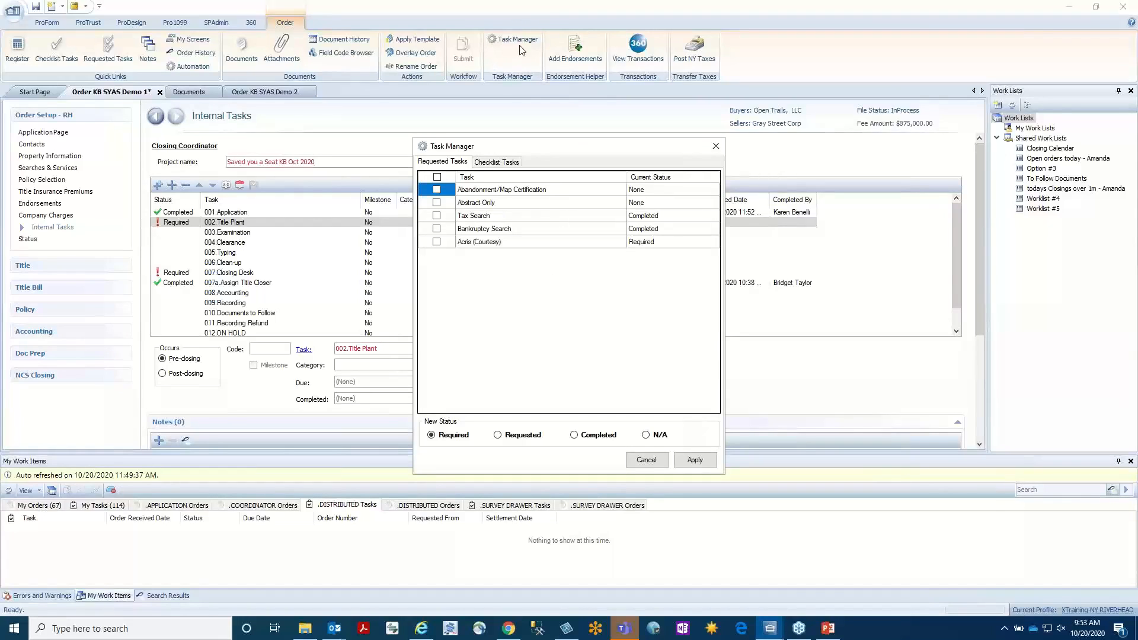
pyautogui.click(438, 190)
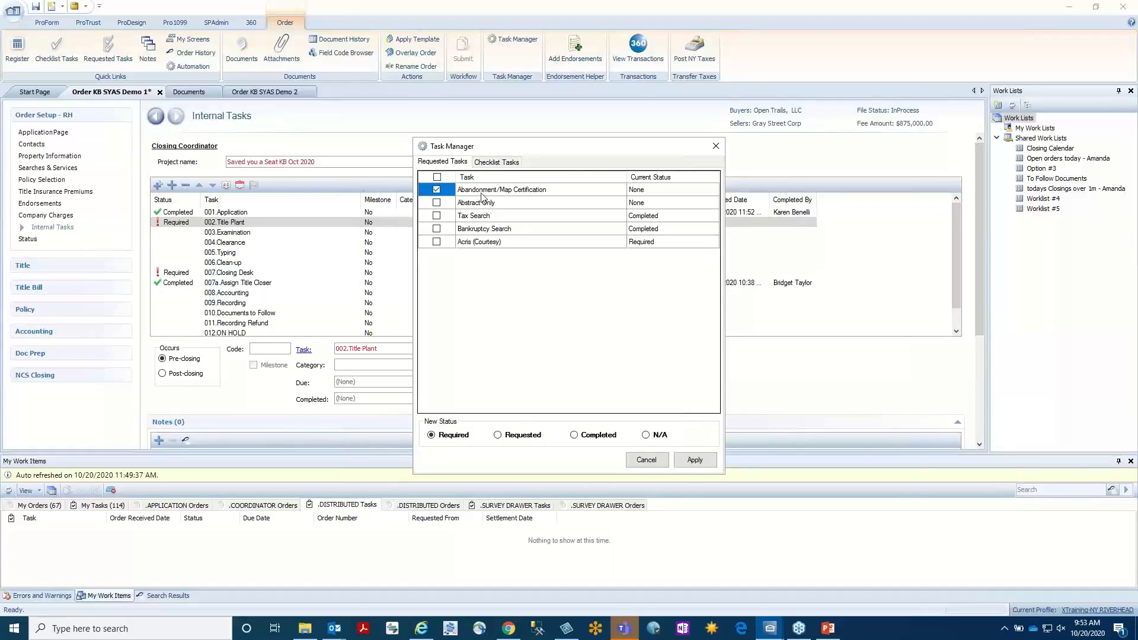
pyautogui.click(435, 204)
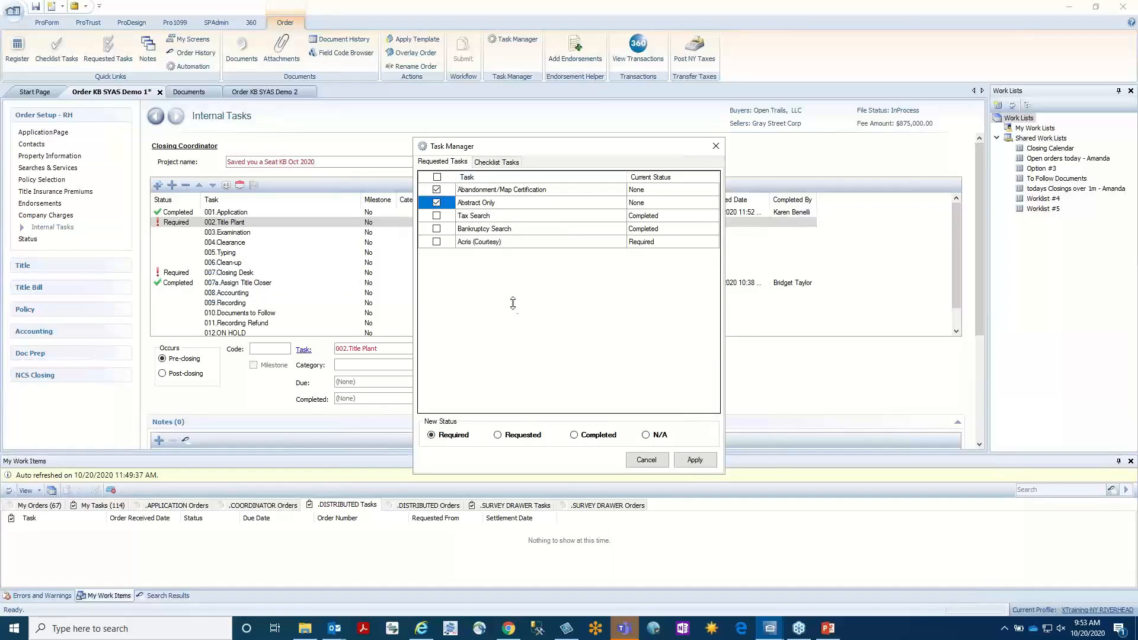
pyautogui.click(573, 435)
pyautogui.click(693, 460)
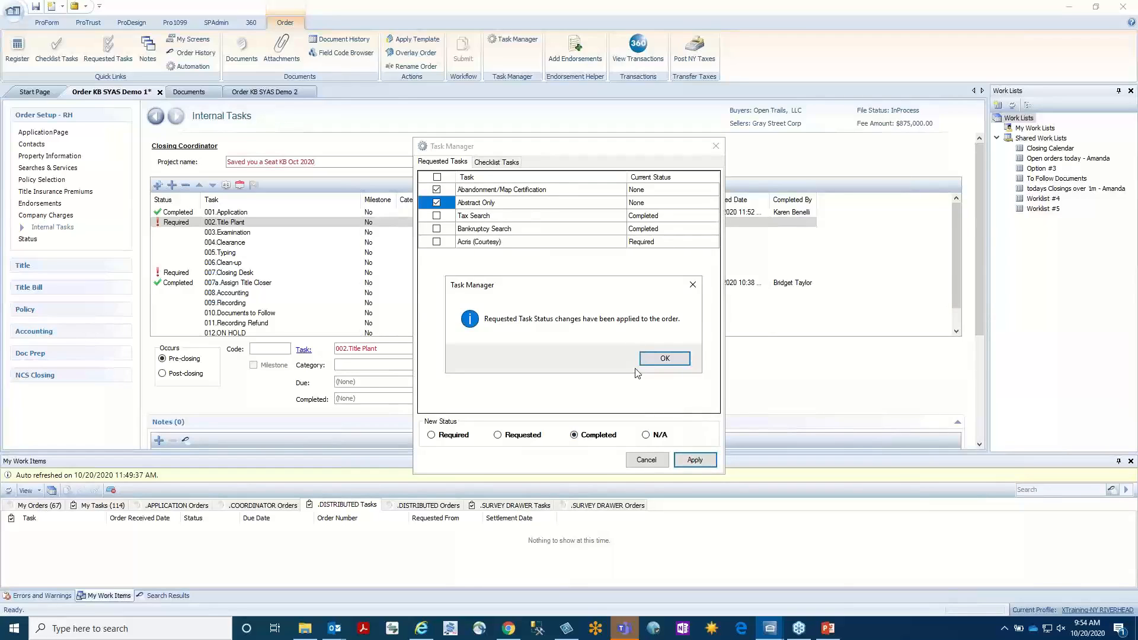
pyautogui.click(657, 363)
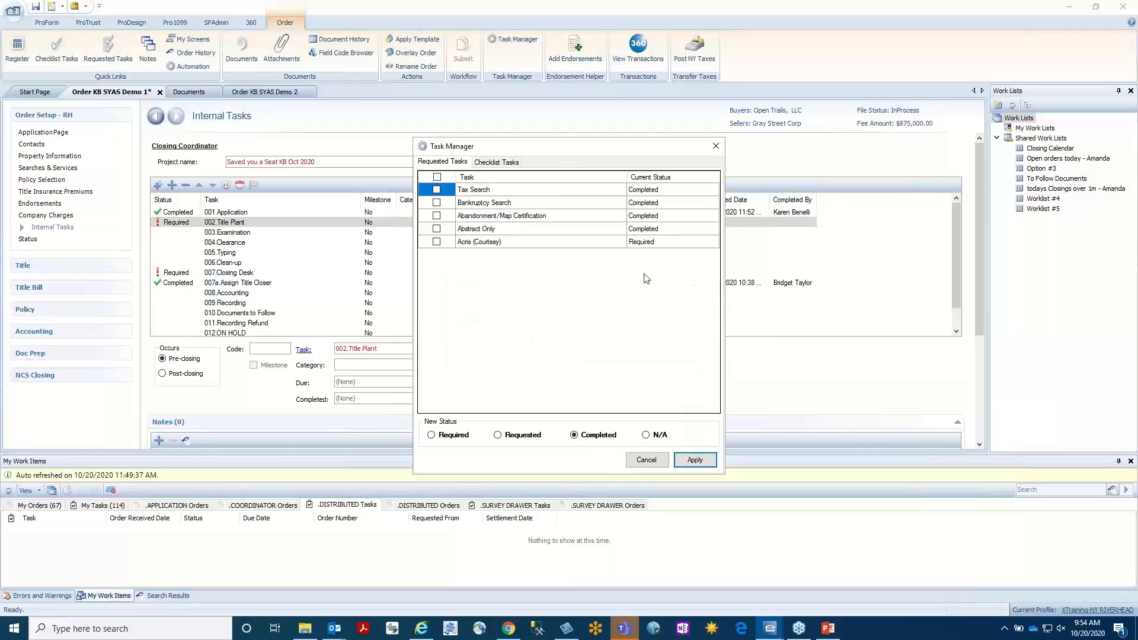
pyautogui.click(716, 144)
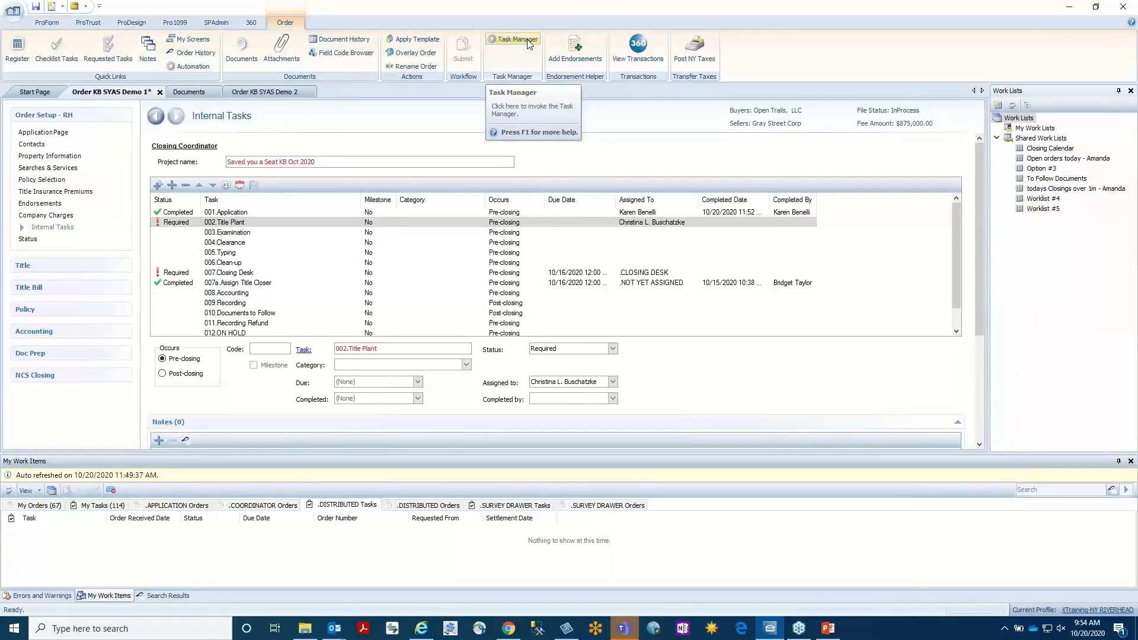
# In My Orders, select the four orders from Coop example template through Demo NY Register.
pyautogui.click(41, 505)
pyautogui.click(66, 531)
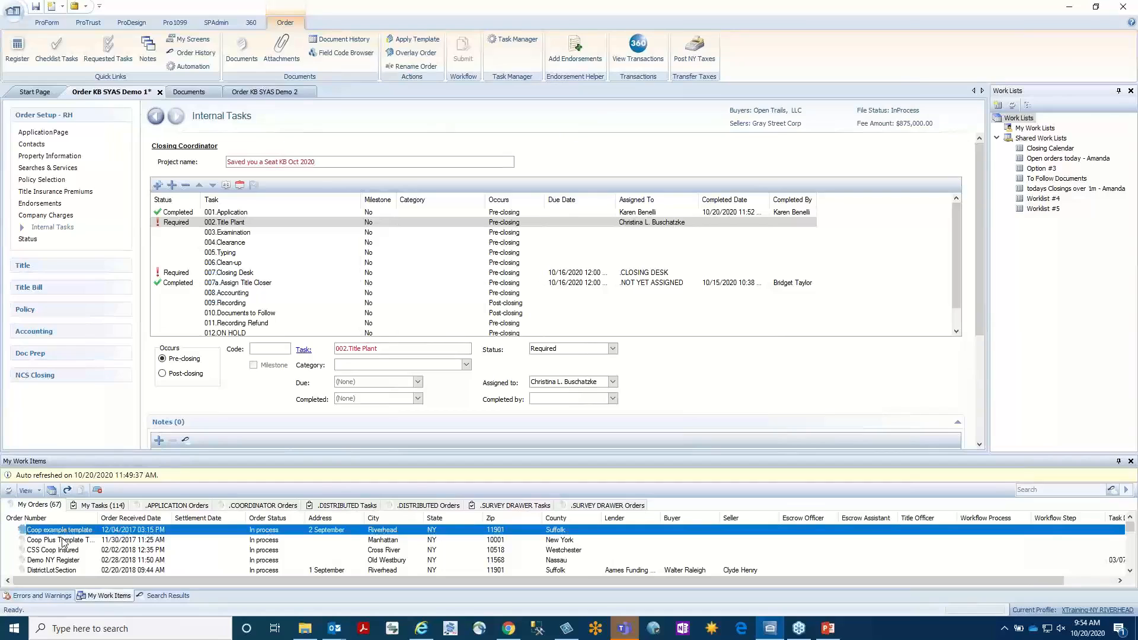
pyautogui.keyDown('shift'); pyautogui.click(60, 560); pyautogui.keyUp('shift')
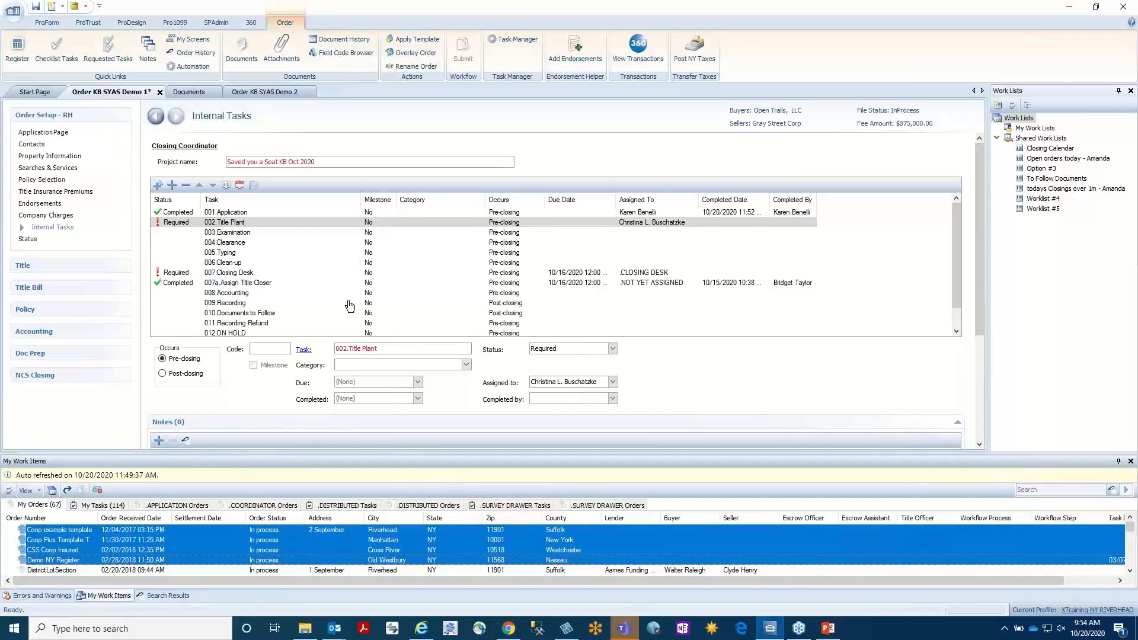
# View the ProForm report categories and close the report list.
pyautogui.click(59, 25)
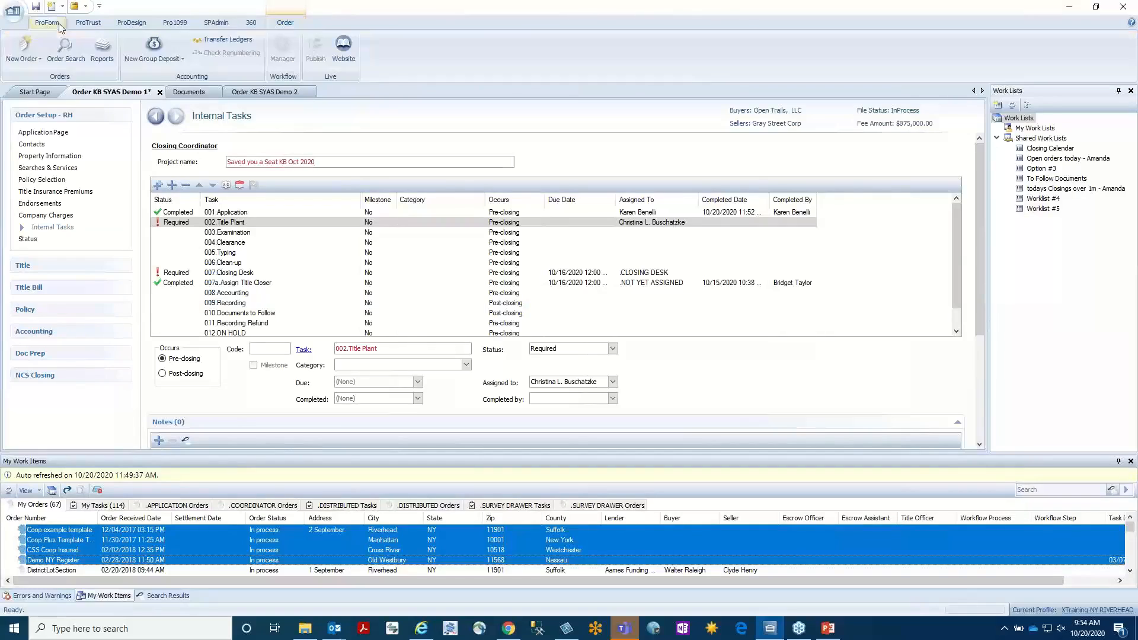
pyautogui.click(101, 47)
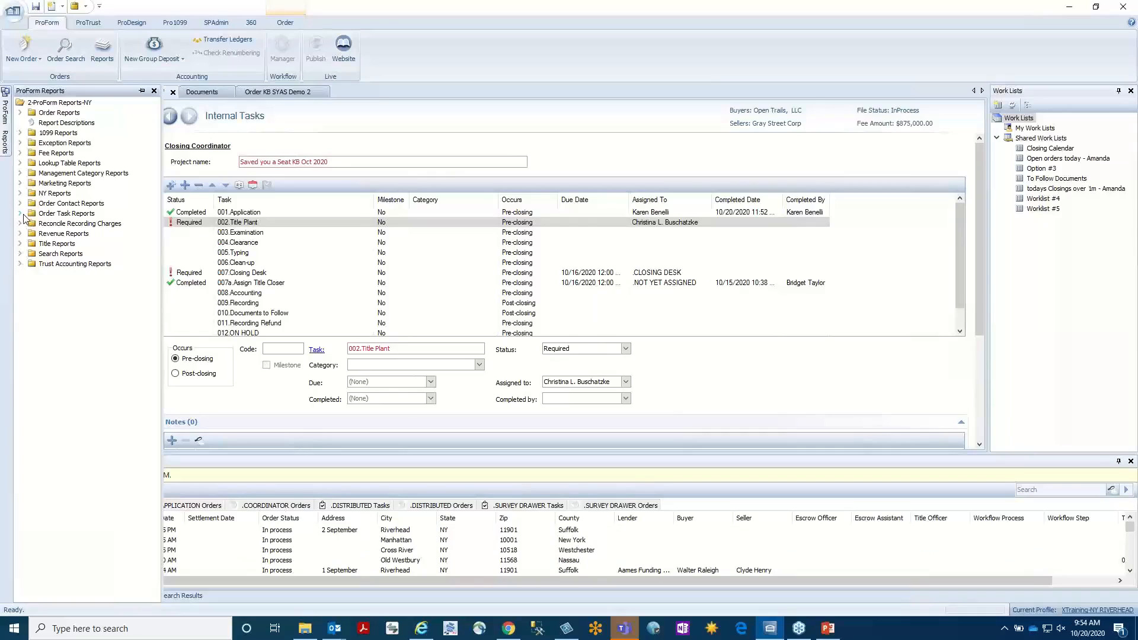
pyautogui.click(152, 92)
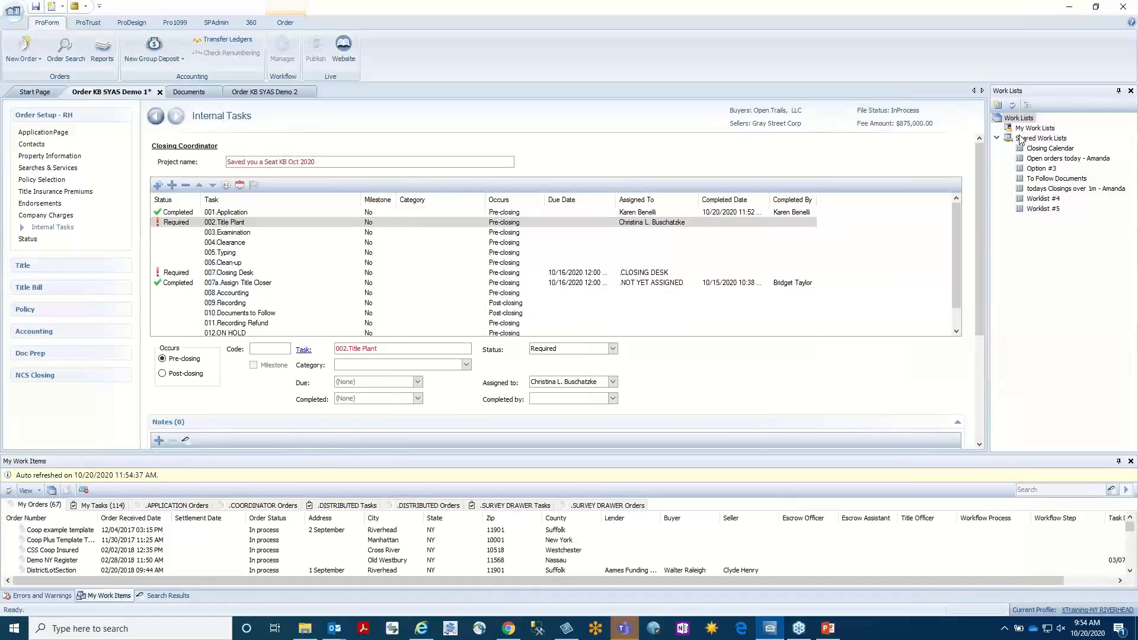
# Open the Closing Calendar shared work list and browse the columns available in its query options.
pyautogui.click(1054, 150)
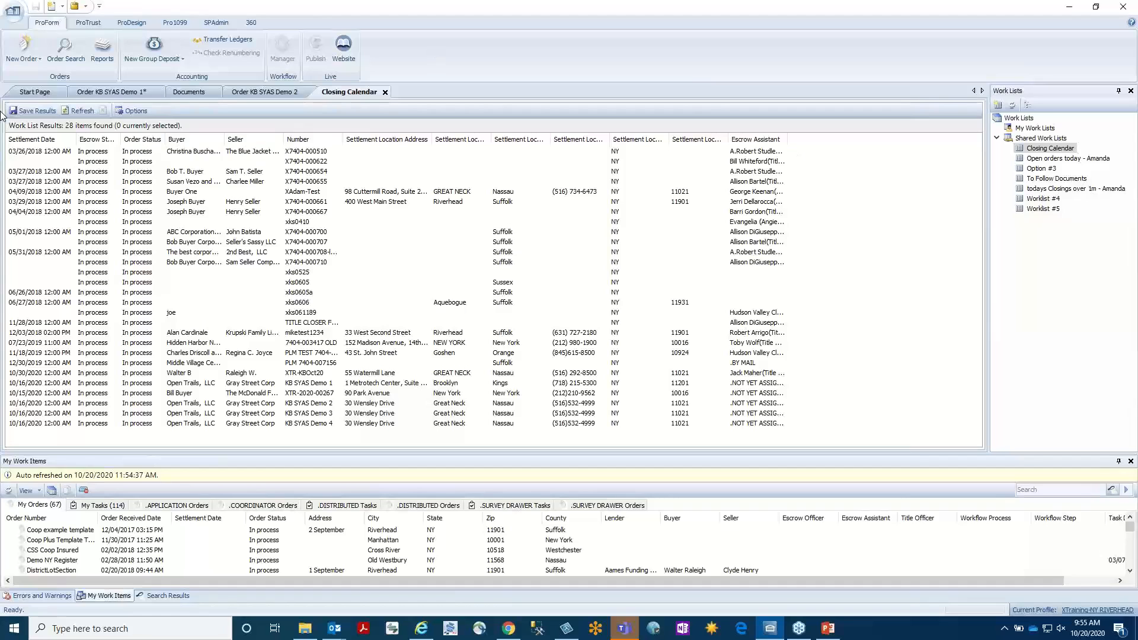
pyautogui.click(141, 113)
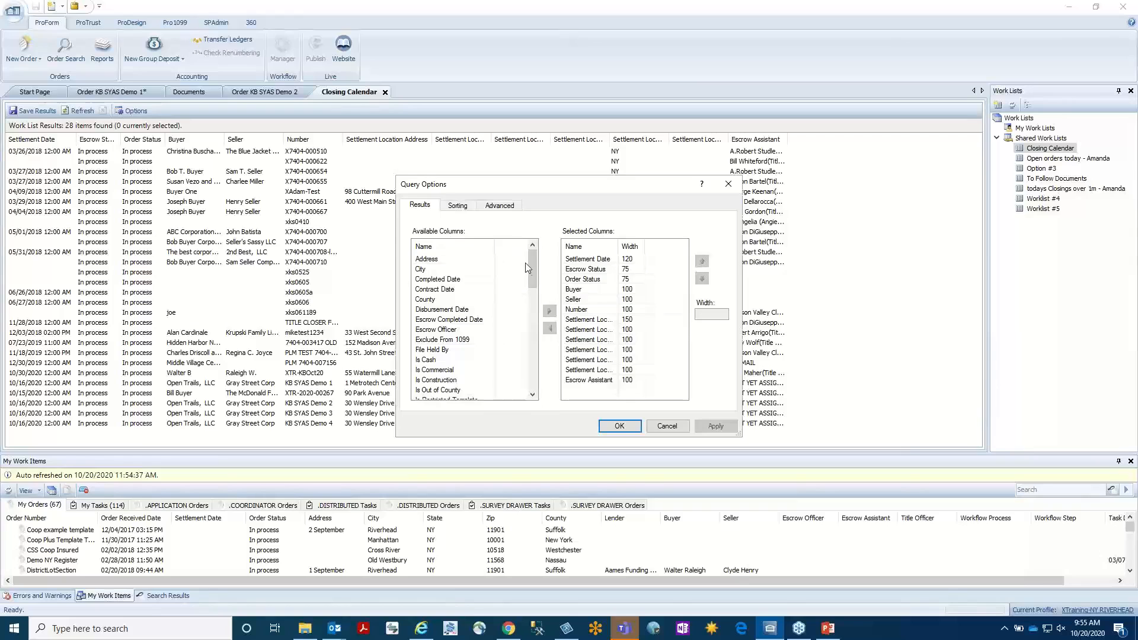
pyautogui.moveTo(532, 269); pyautogui.dragTo(535, 396)
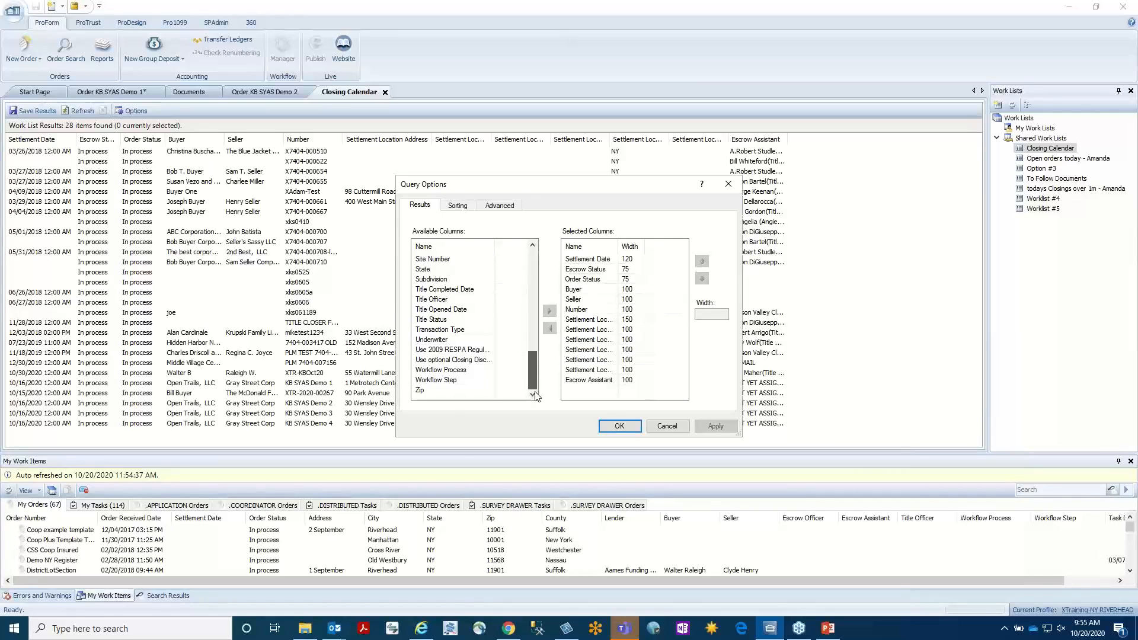
pyautogui.moveTo(535, 396); pyautogui.dragTo(539, 247)
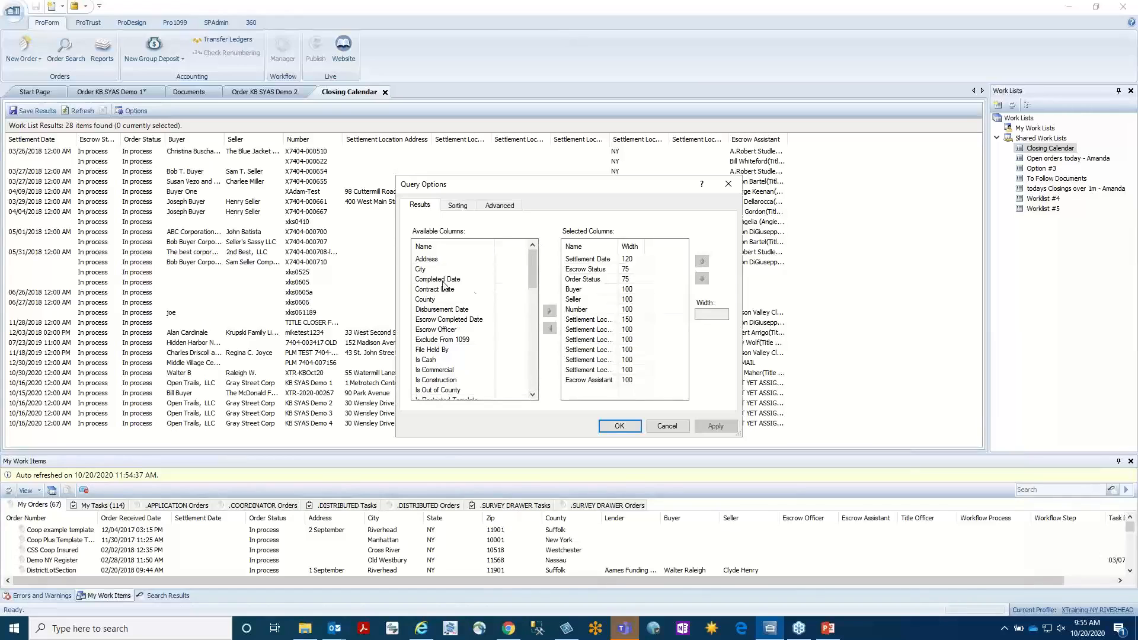
# Add City to the work list's selected columns and move it up to just below the second Settlement Location column.
pyautogui.click(421, 270)
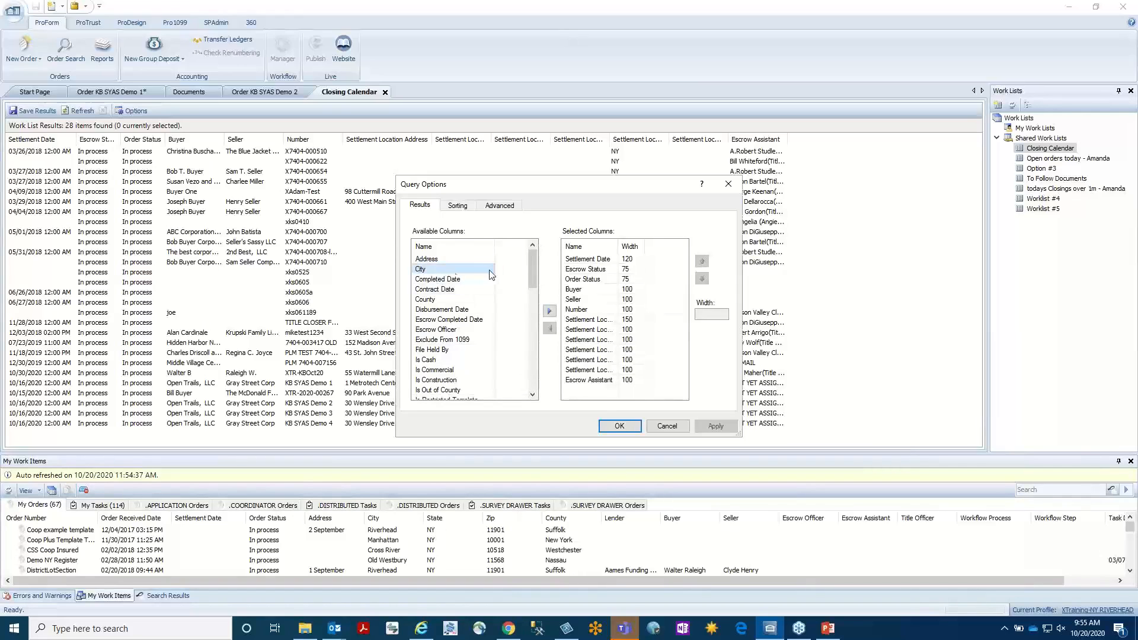
pyautogui.click(549, 310)
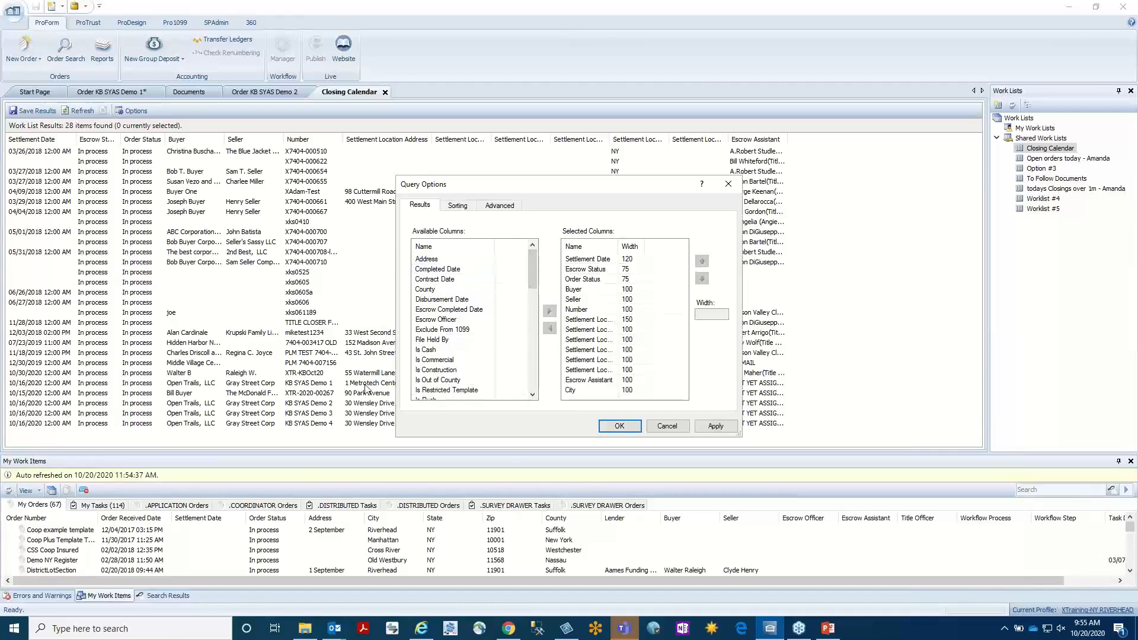
pyautogui.click(579, 391)
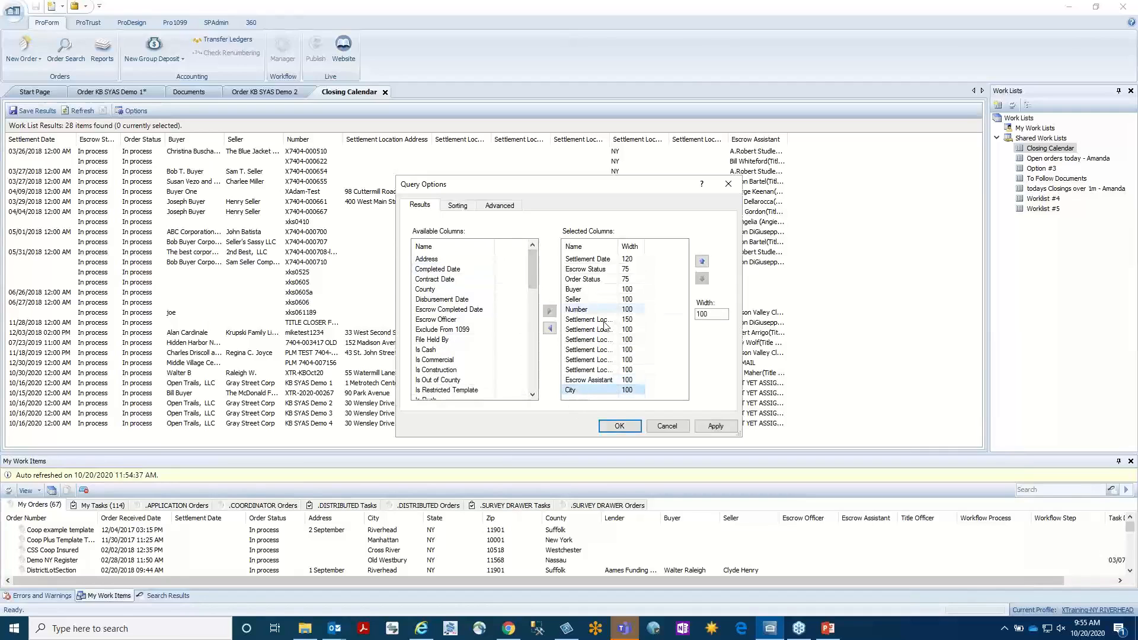
pyautogui.click(702, 262)
pyautogui.click(702, 262)
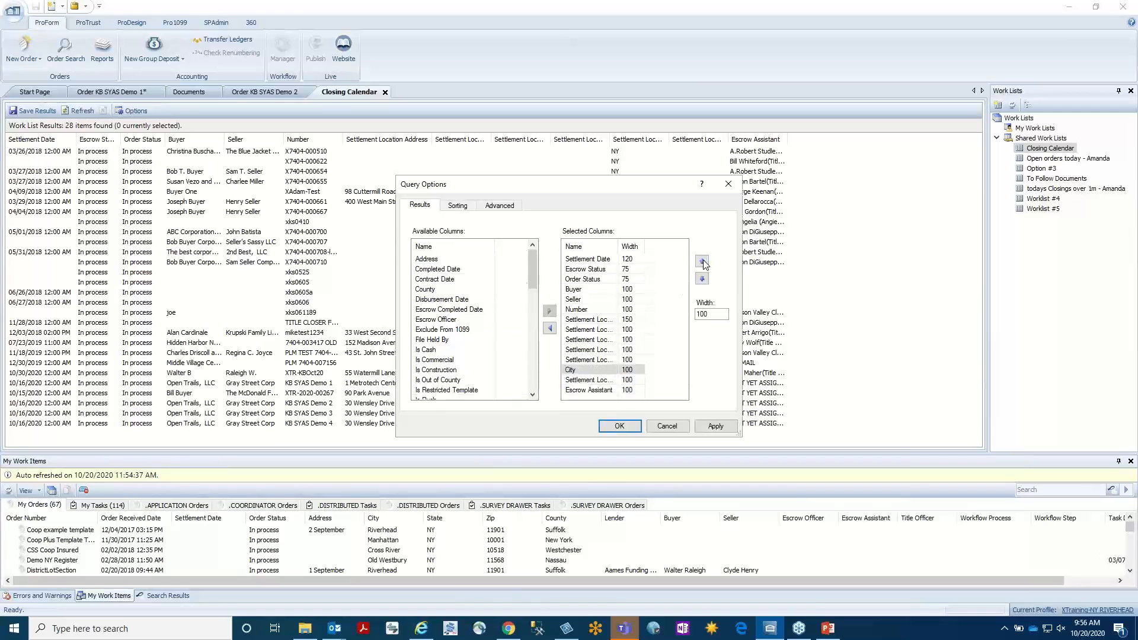
pyautogui.click(702, 262)
pyautogui.click(703, 262)
pyautogui.click(703, 262)
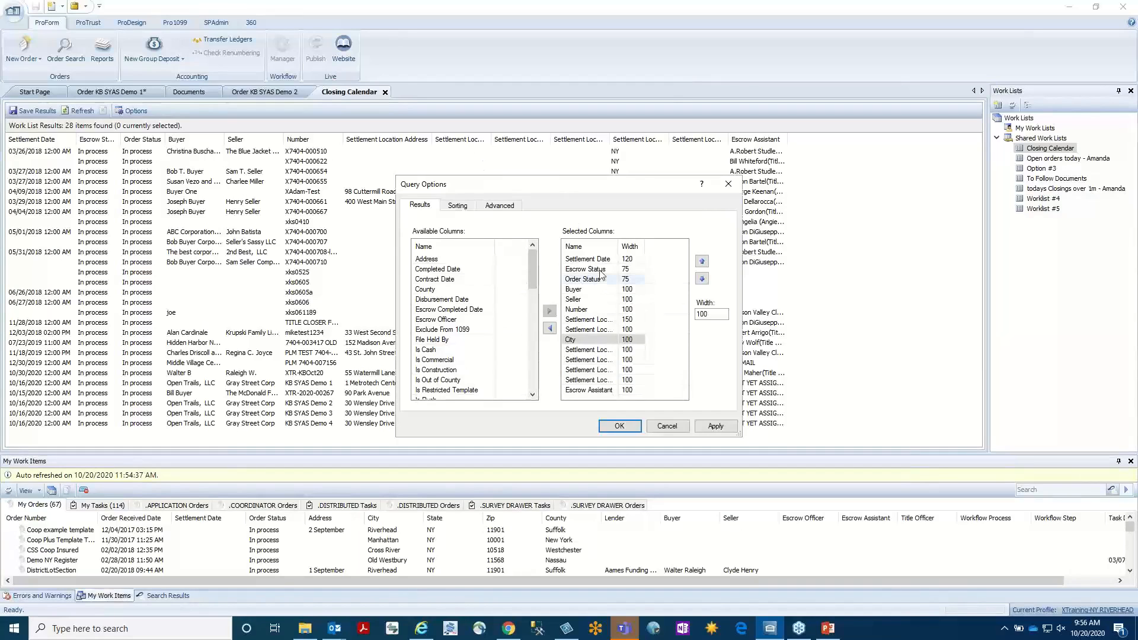
# Set the Number column's width to 150 in the query options, apply it, and widen that column in the Closing Calendar results.
pyautogui.click(604, 312)
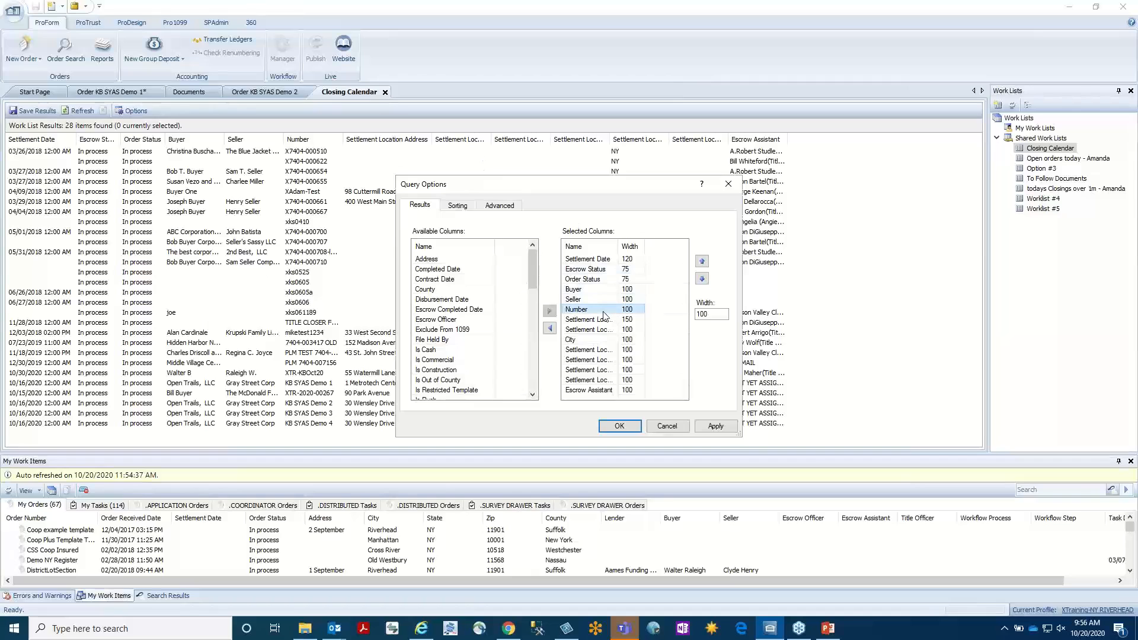
pyautogui.click(708, 314)
pyautogui.write('1')
pyautogui.click(717, 425)
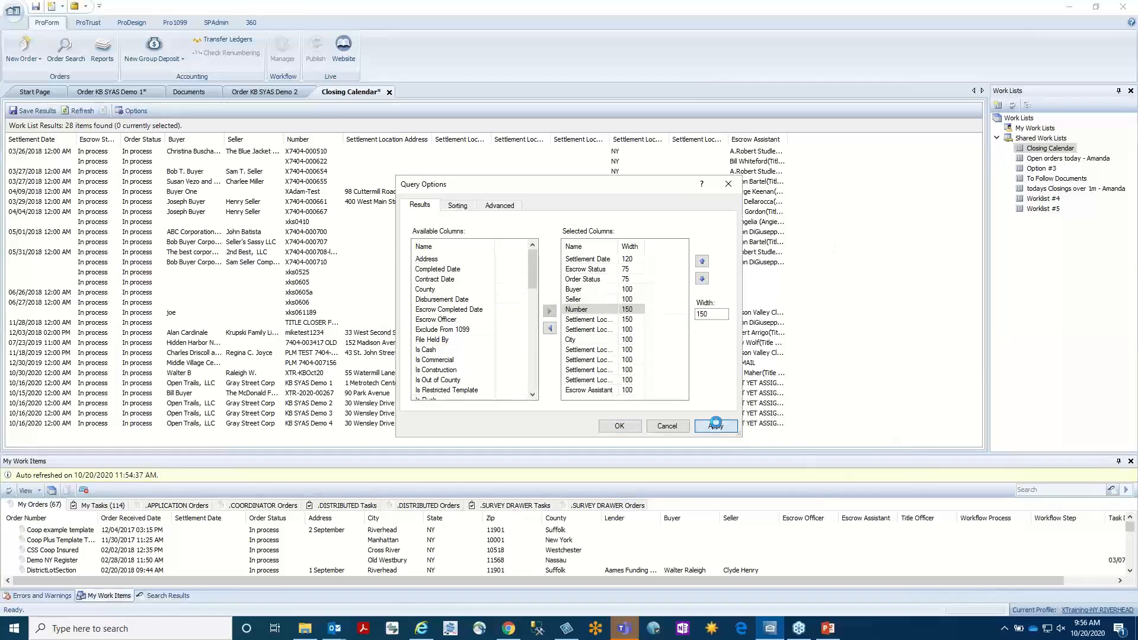
pyautogui.click(619, 425)
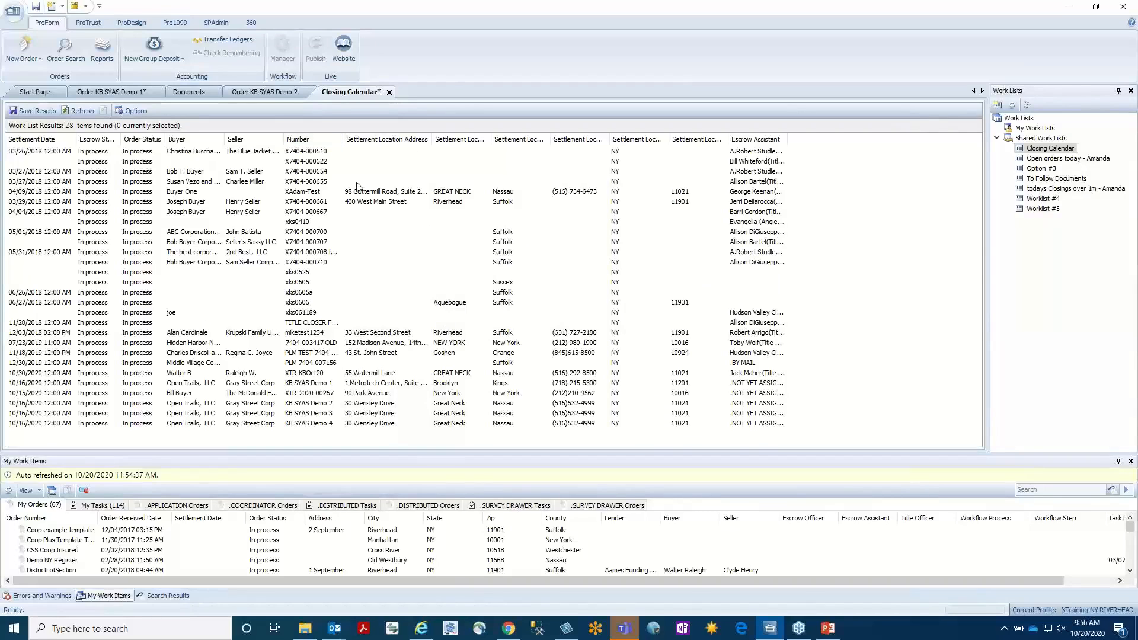
pyautogui.moveTo(384, 140); pyautogui.dragTo(397, 139)
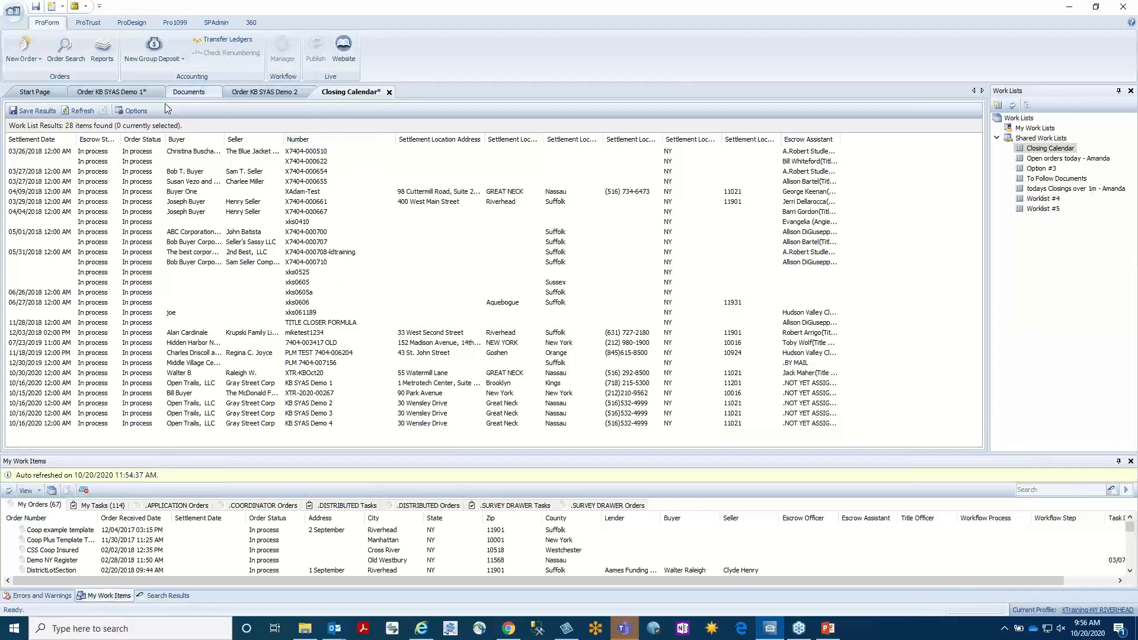
# Check the sorting options of the Closing Calendar query, cancel out of them, and refresh the work list results.
pyautogui.click(127, 111)
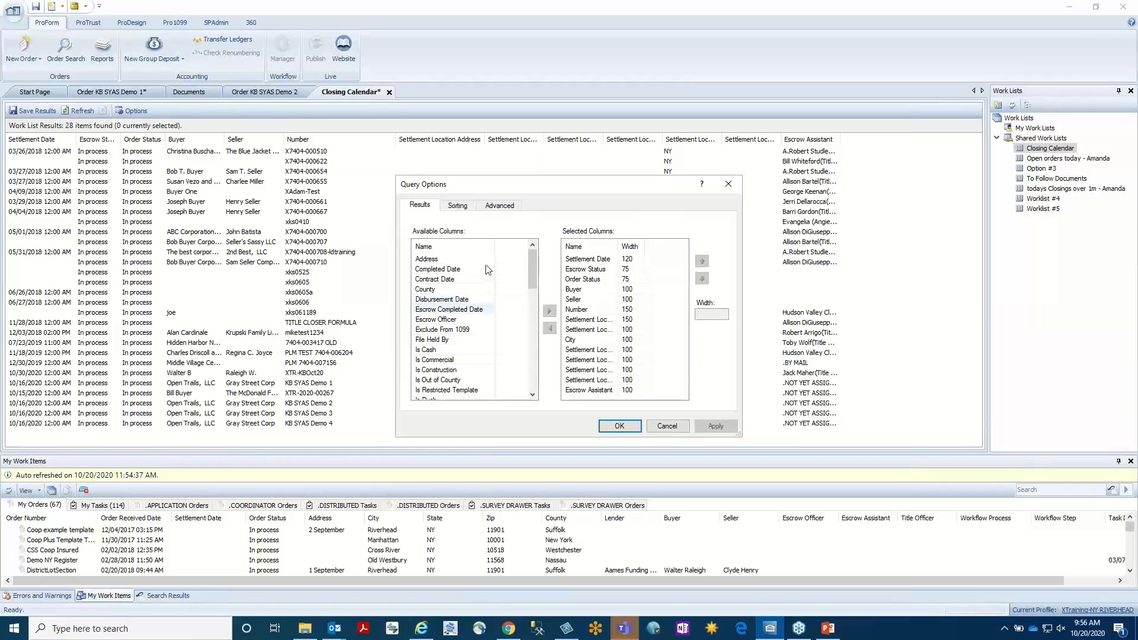
pyautogui.click(464, 207)
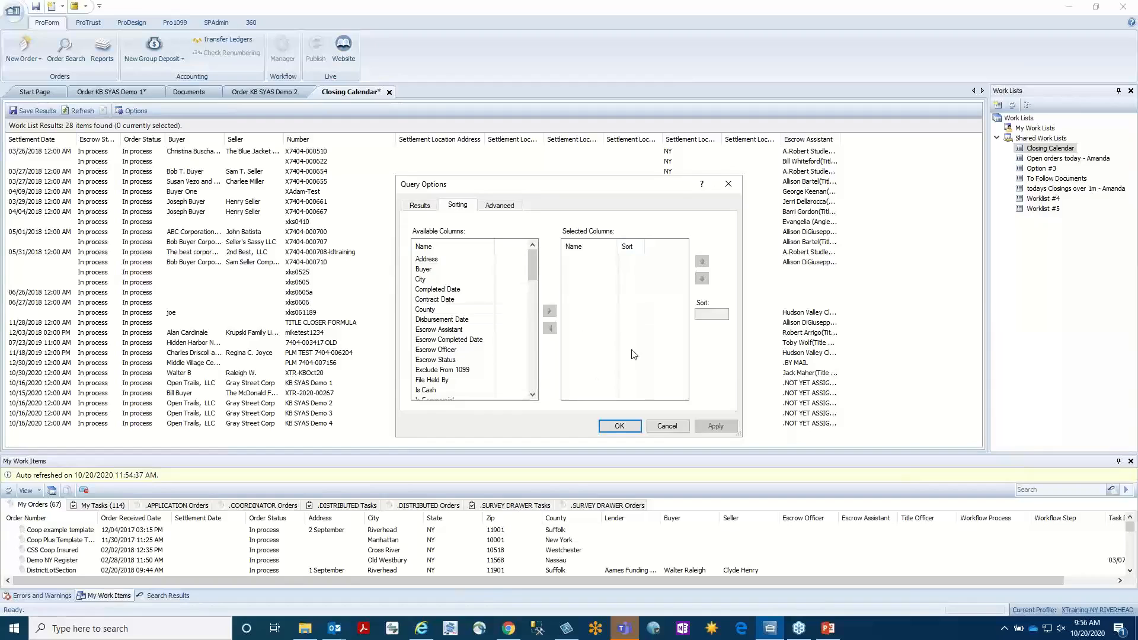
pyautogui.click(667, 426)
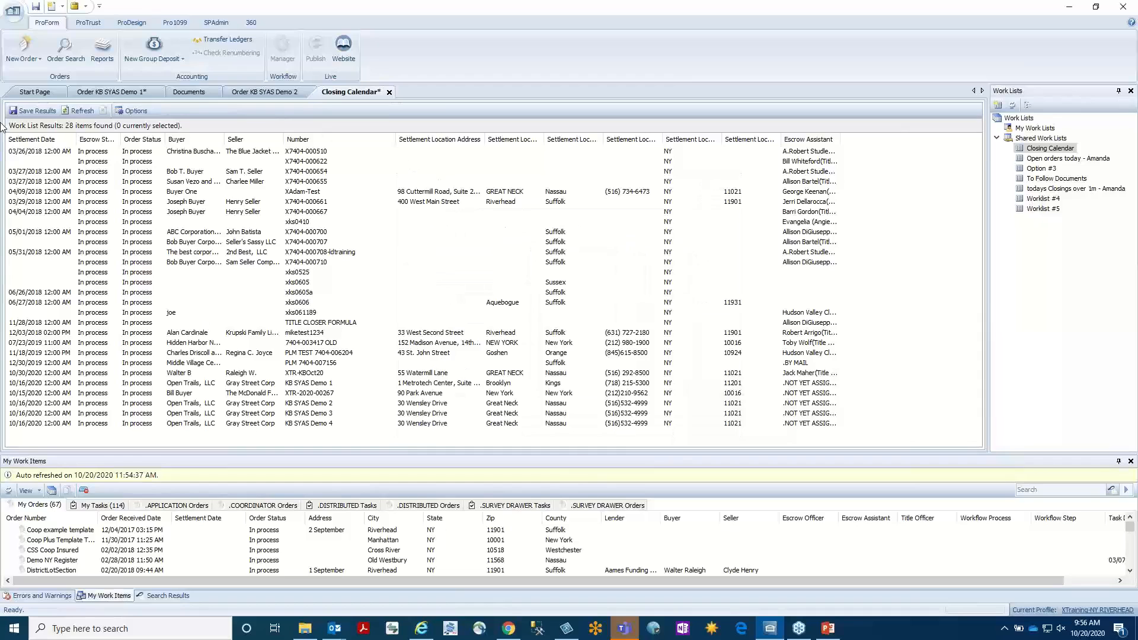
pyautogui.click(82, 110)
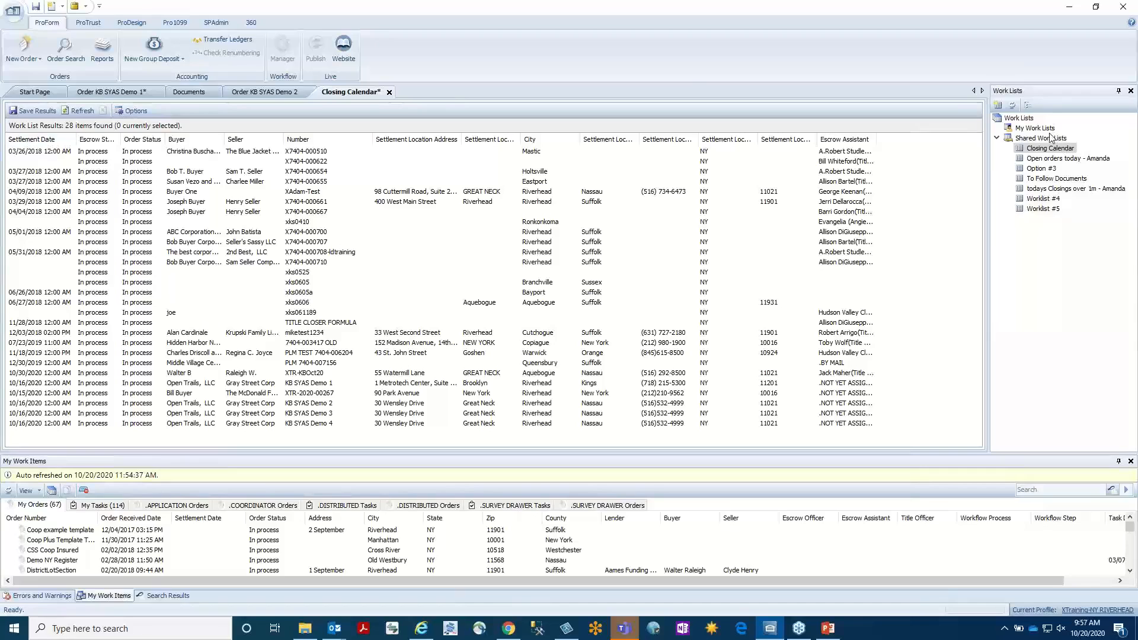
# Start a new work list query to view the available work list sources, and cancel it.
pyautogui.click(1018, 120)
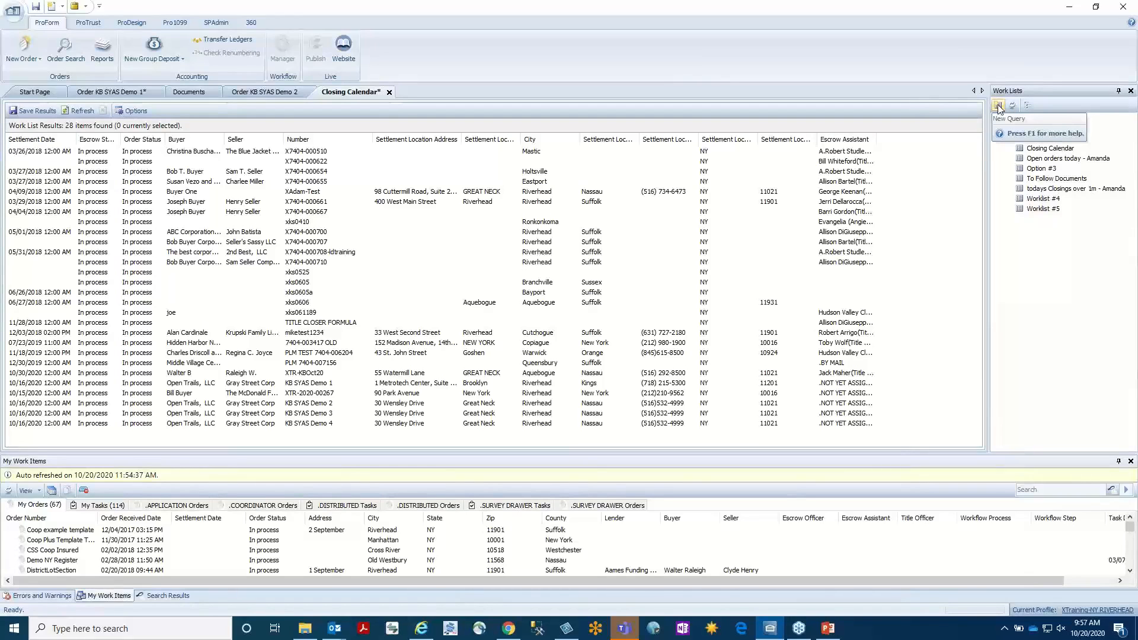
pyautogui.click(999, 106)
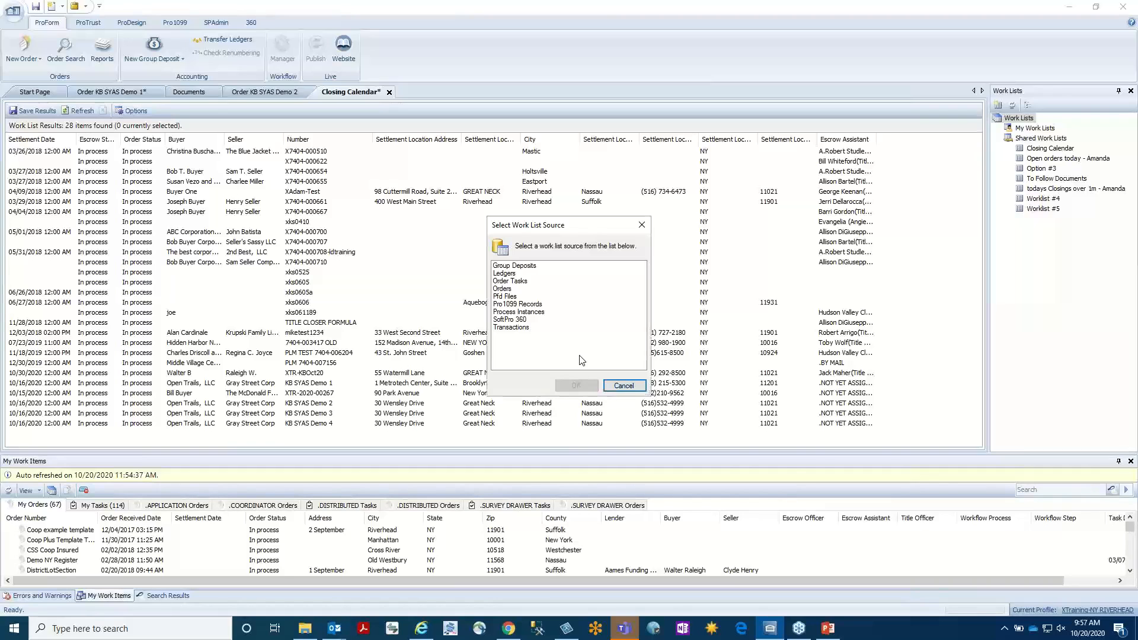
pyautogui.click(622, 385)
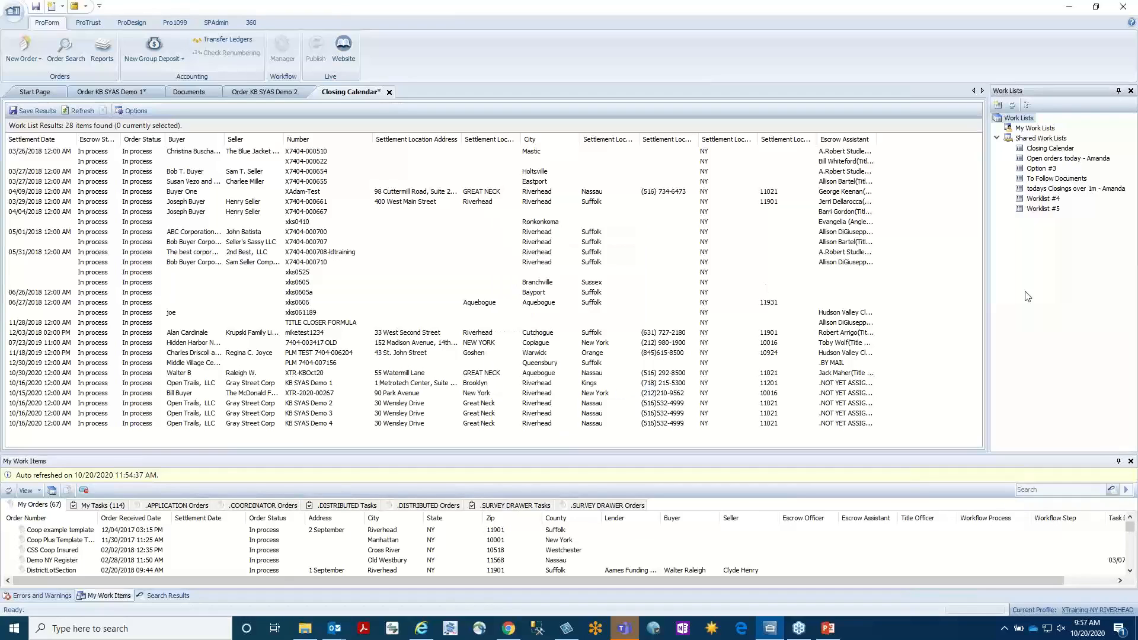
# View the shared work list of today's open orders and return to the Closing Calendar work list.
pyautogui.click(1052, 160)
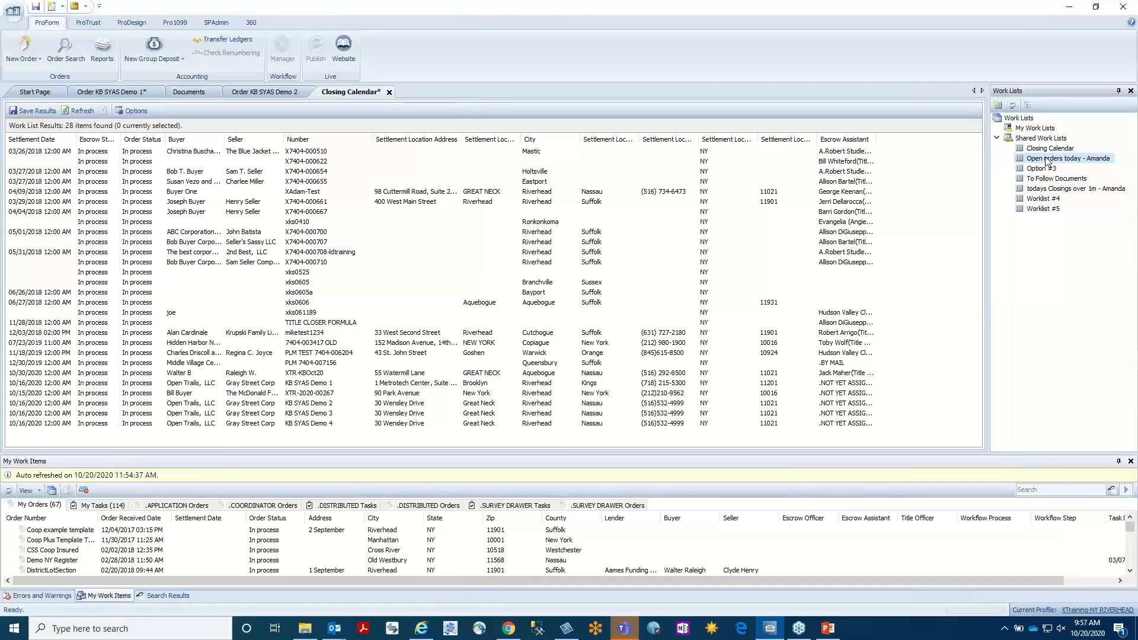
pyautogui.doubleClick(1047, 159)
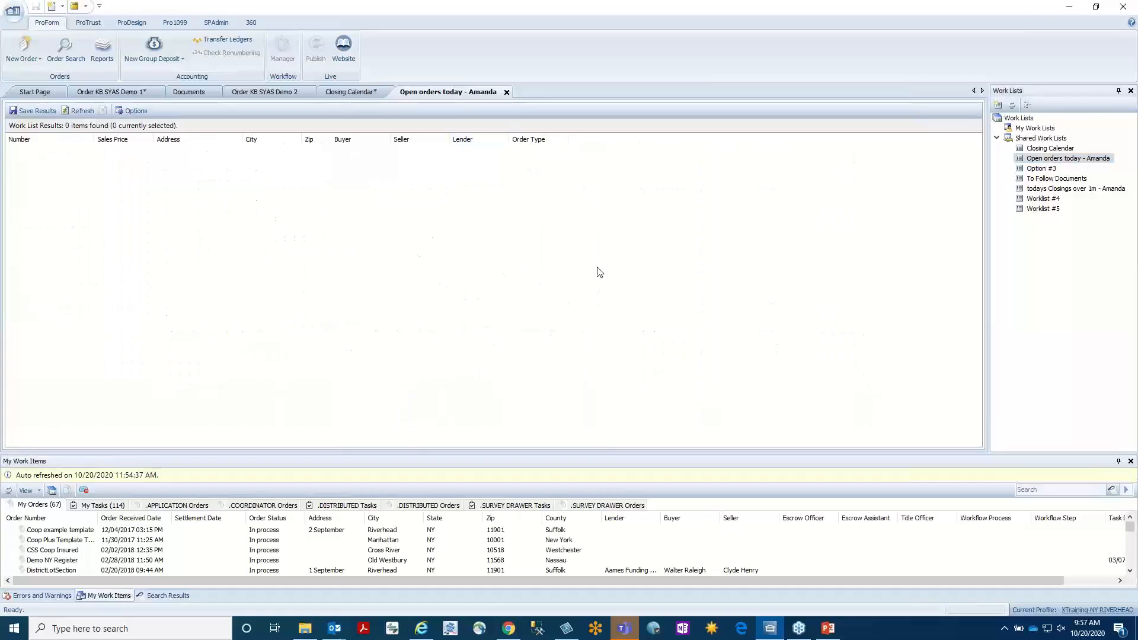
pyautogui.click(1055, 150)
pyautogui.doubleClick(1054, 150)
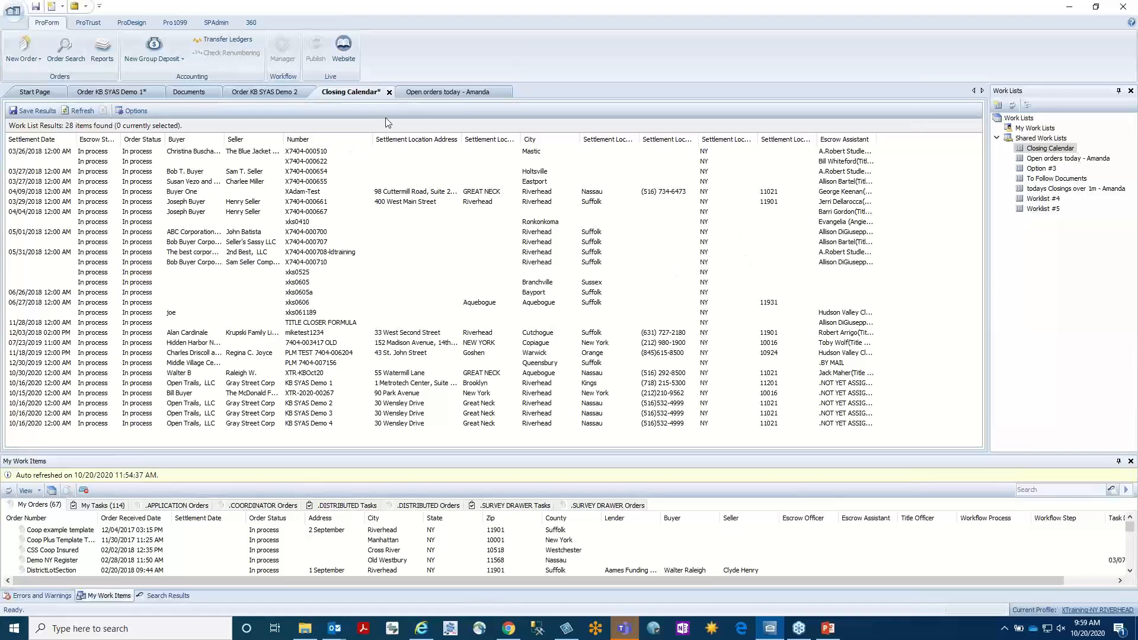
# Close the Closing Calendar work list without saving its changes and return to order KB SYAS Demo 1.
pyautogui.click(135, 89)
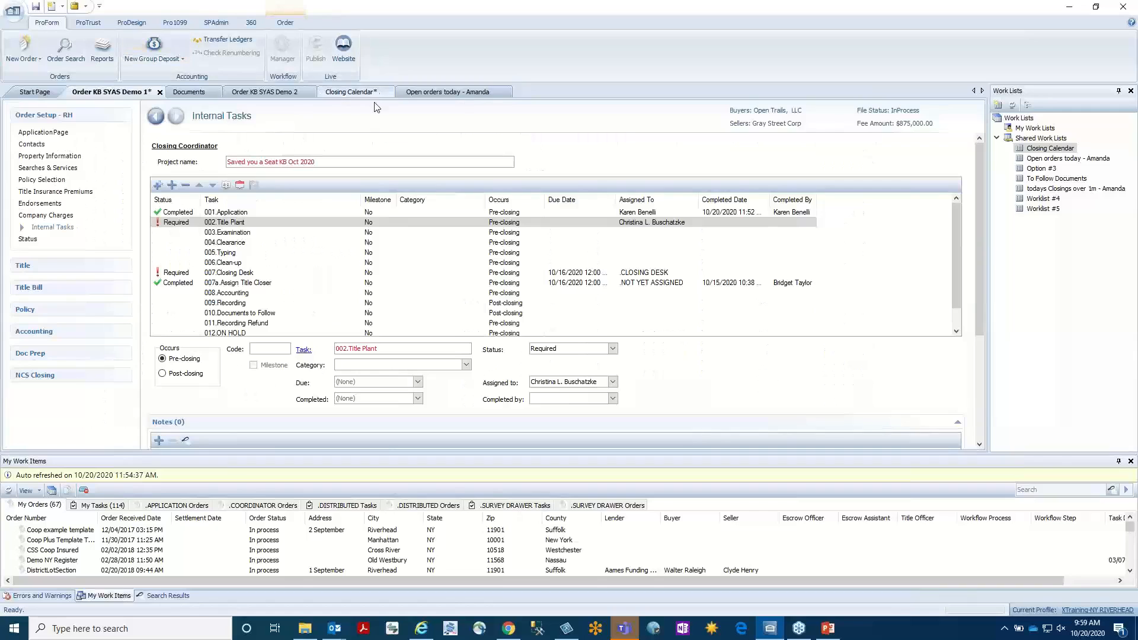
pyautogui.click(389, 92)
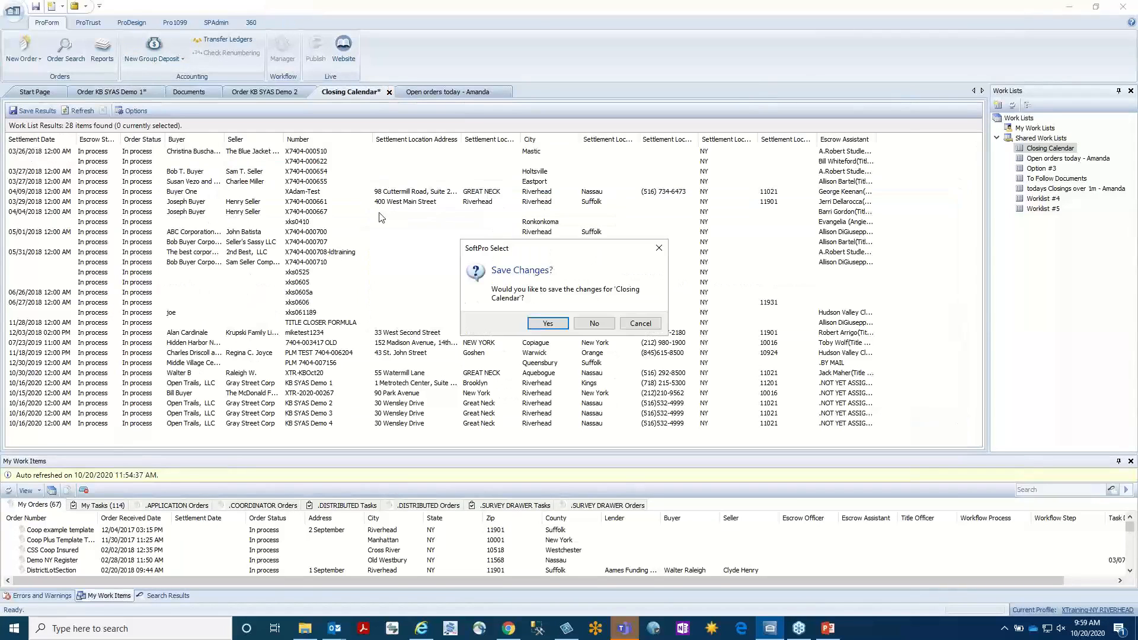
pyautogui.click(589, 324)
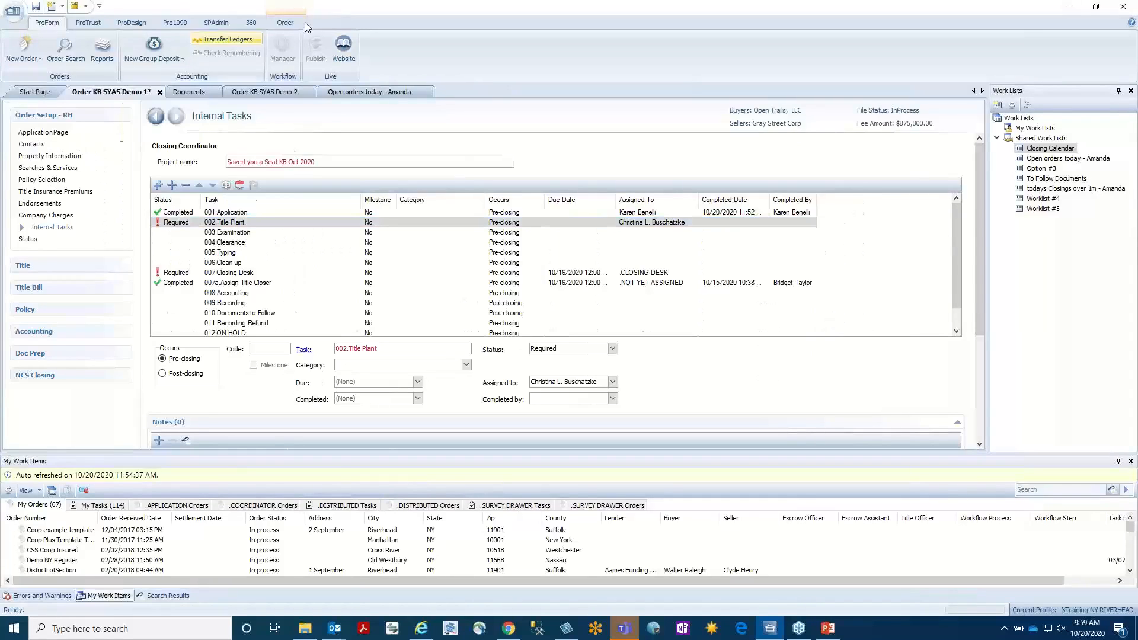
# Switch the order's display to the SoftPro Screens My Screen.
pyautogui.click(287, 22)
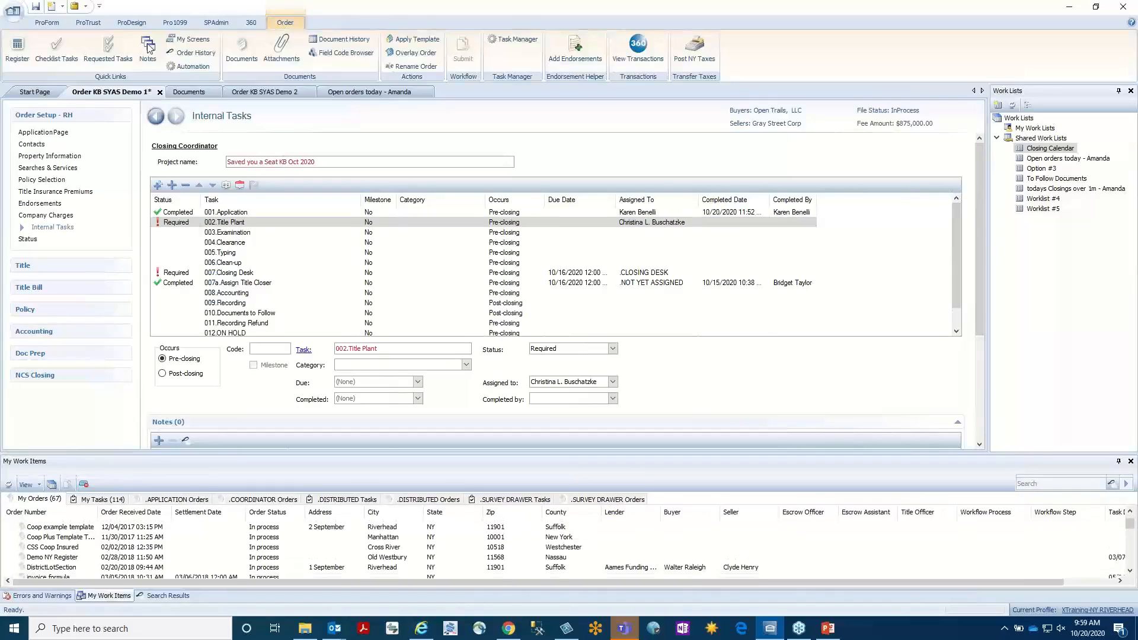
pyautogui.click(197, 39)
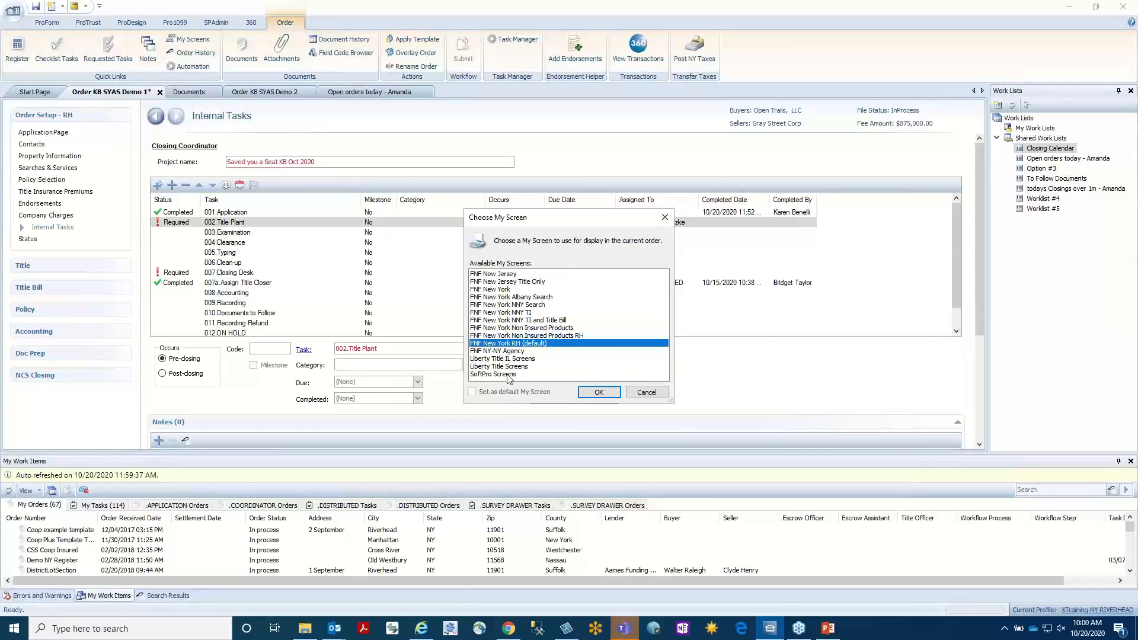
pyautogui.click(599, 392)
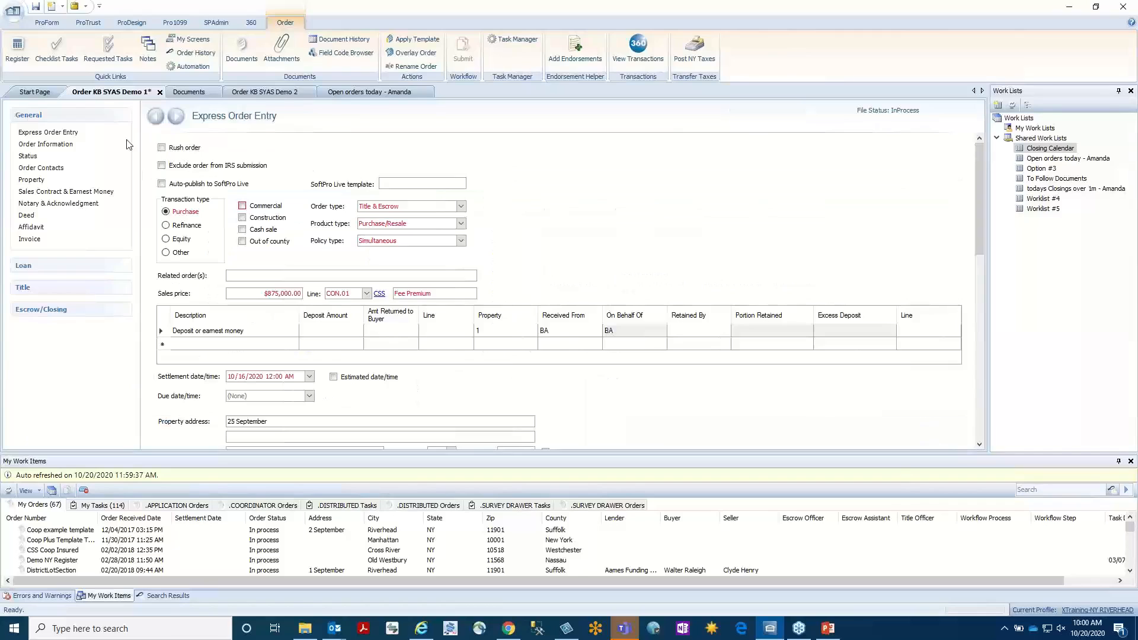
# View Express Order Entry and look through the screens listed under the Loan and Title sections.
pyautogui.click(58, 132)
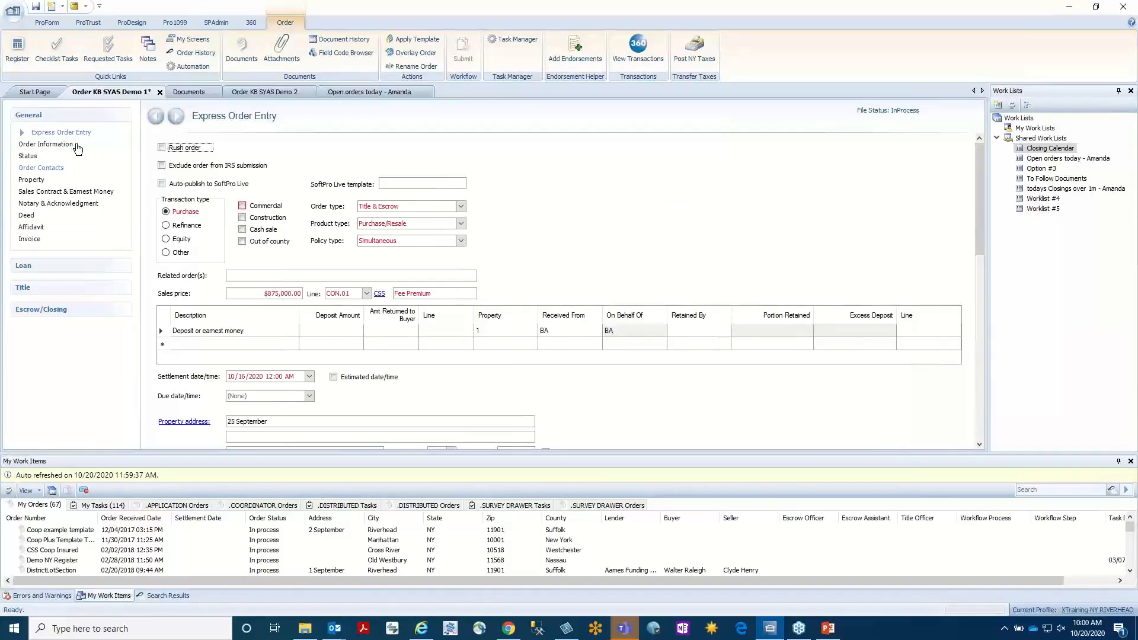
pyautogui.click(77, 264)
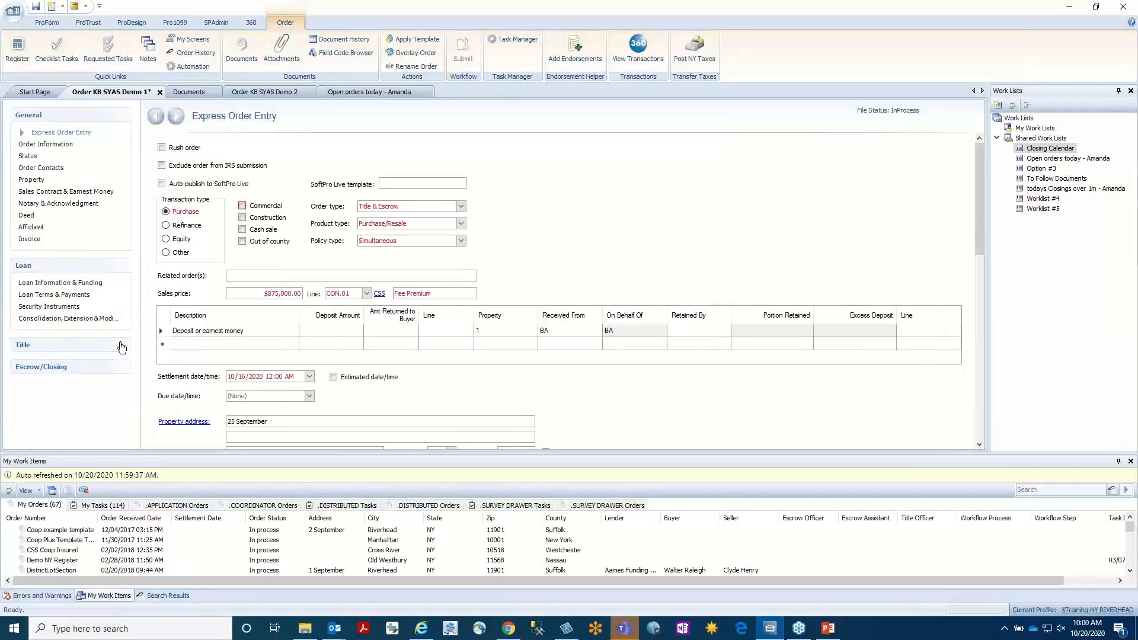
pyautogui.click(127, 345)
pyautogui.scroll(-3, 137, 359)
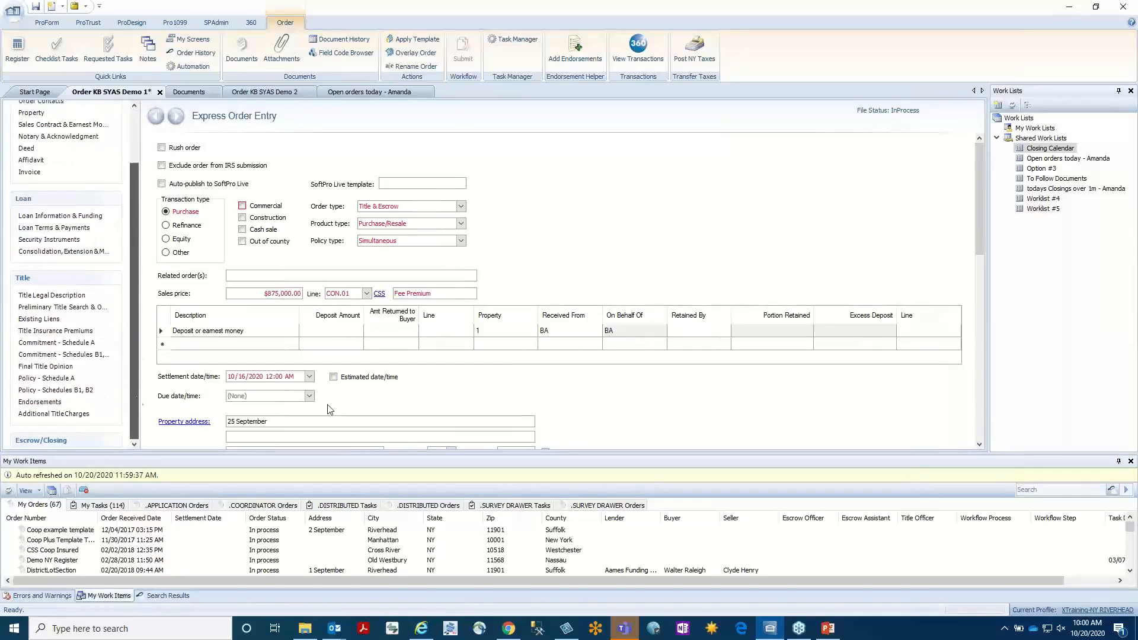
# Close the My Work Items, Errors and Warnings, and Search Results panes to enlarge the order area.
pyautogui.click(1130, 461)
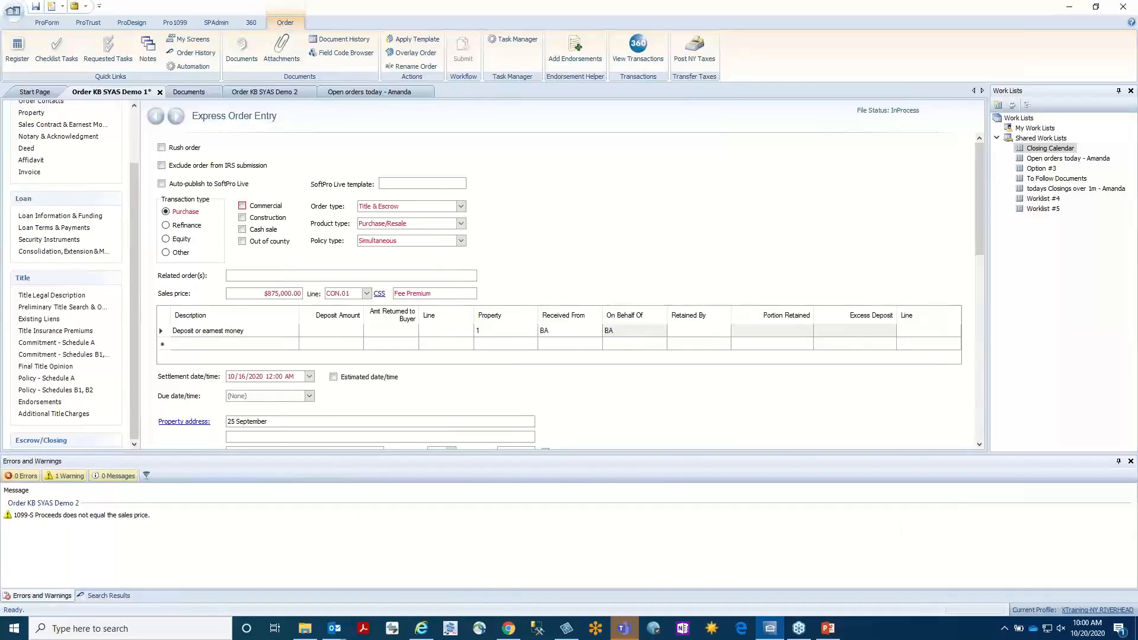
pyautogui.click(1130, 461)
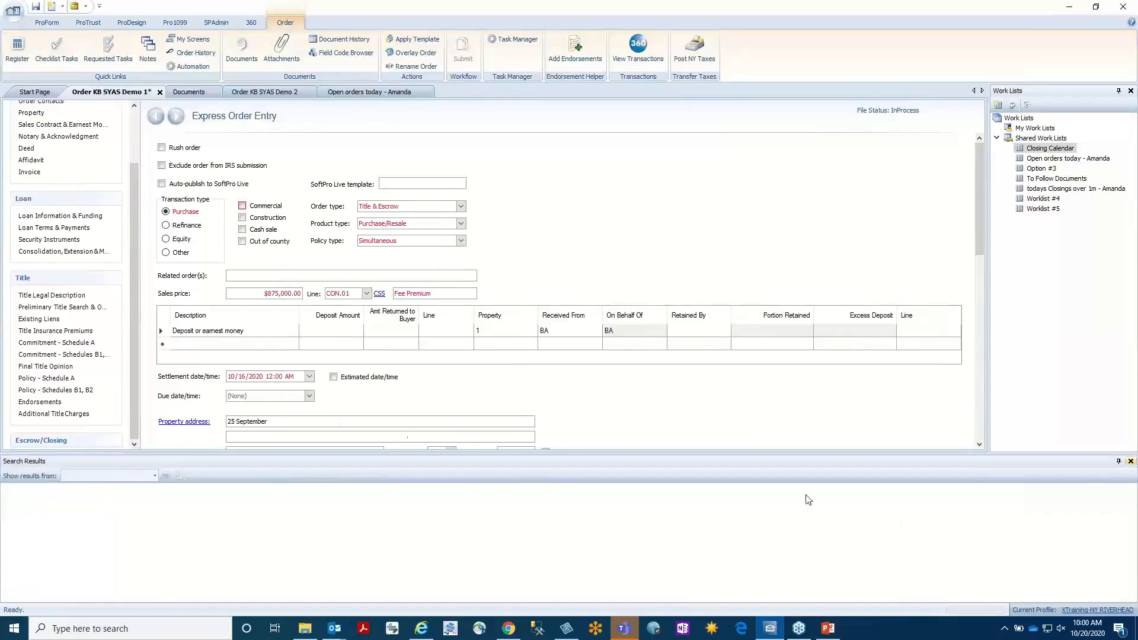
pyautogui.click(1130, 463)
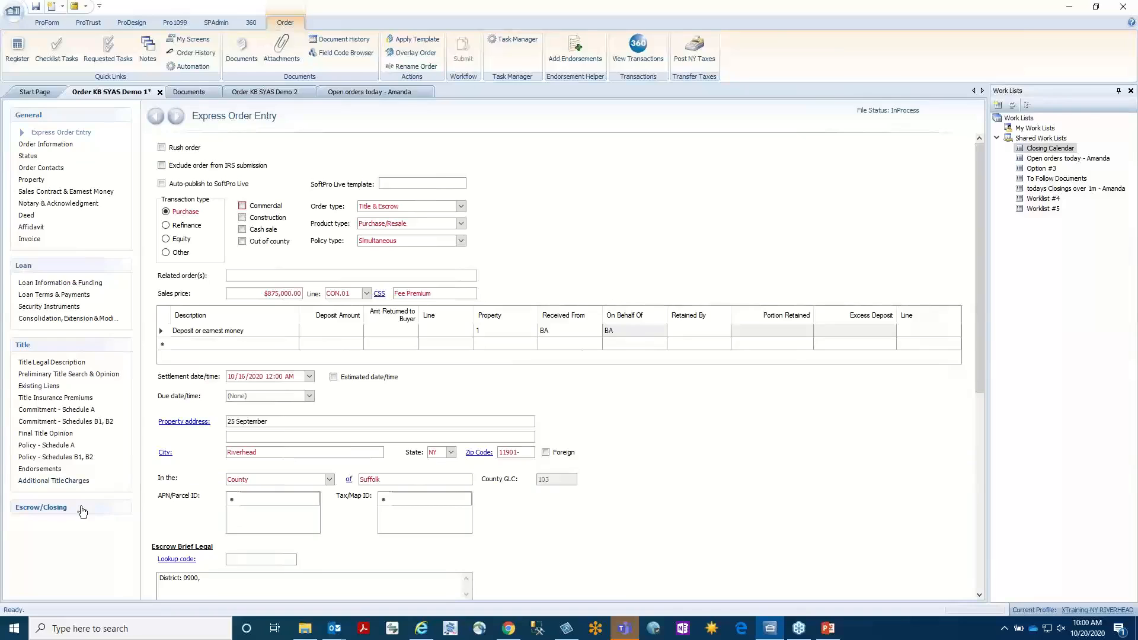
# Set the order's My Screen to FNF New York RH (default).
pyautogui.click(195, 40)
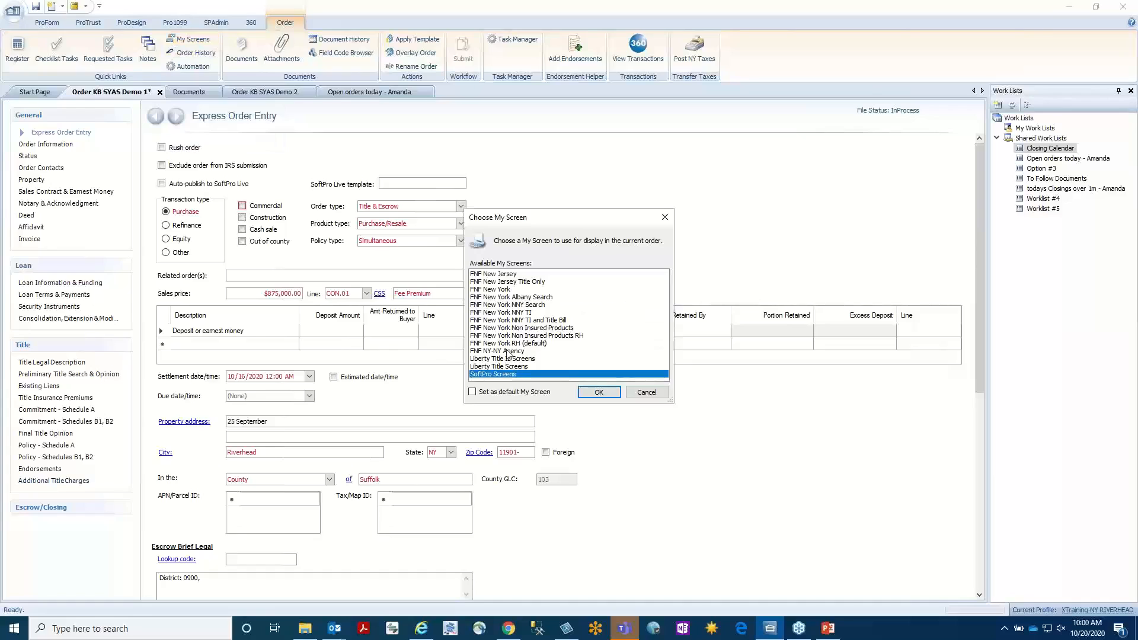
pyautogui.click(525, 343)
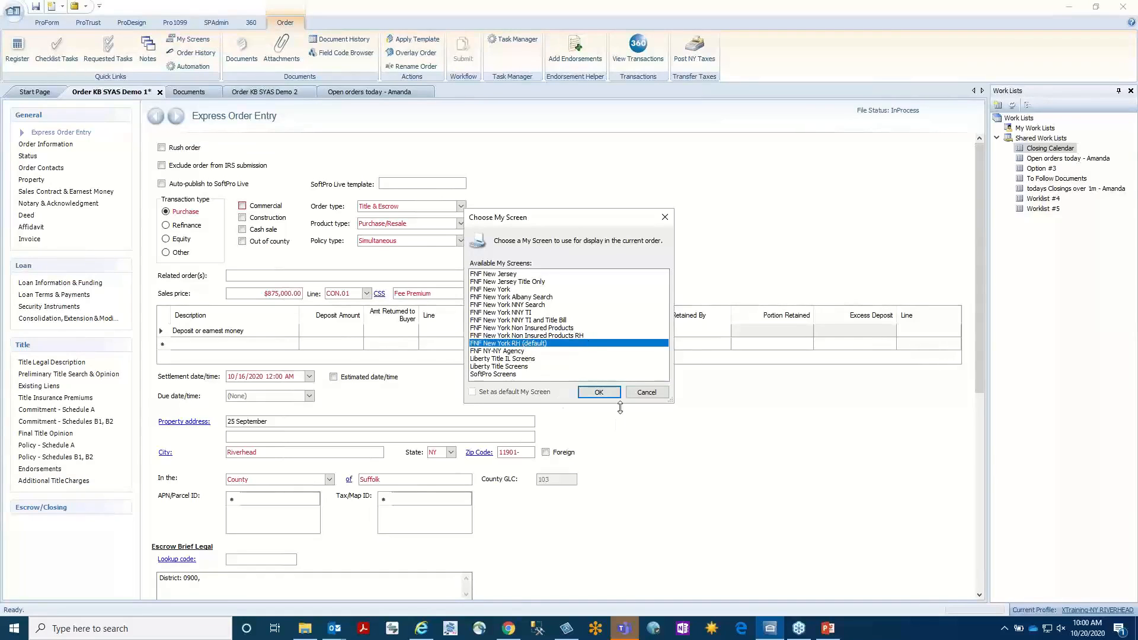
pyautogui.click(598, 392)
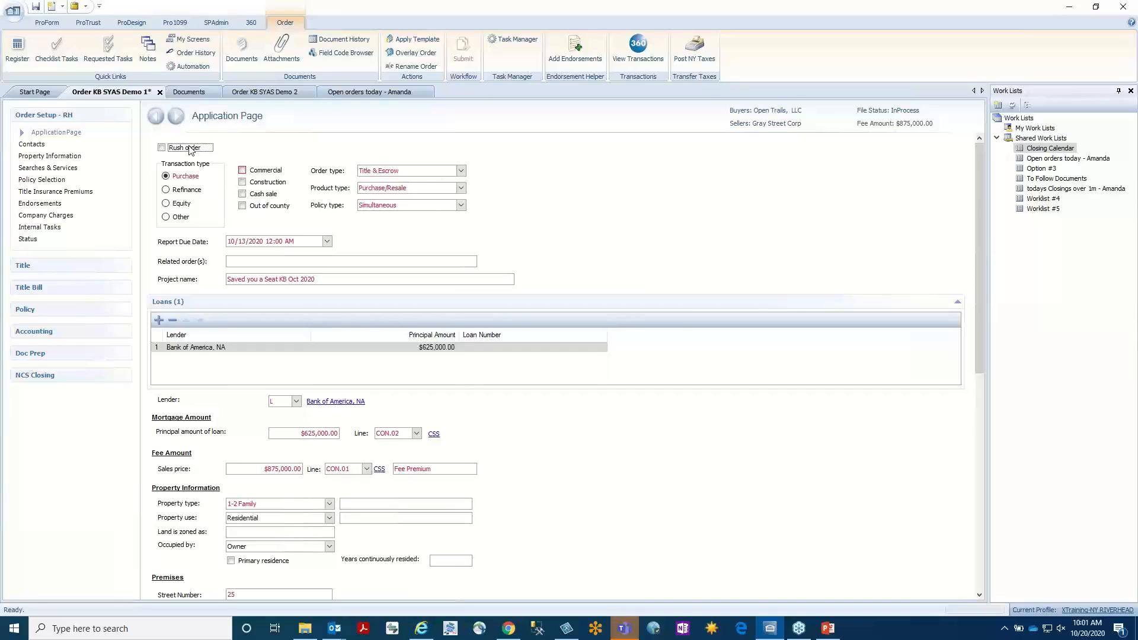
# Look up the field information for Report Due Date on the Application Page and close it.
pyautogui.click(264, 240)
pyautogui.click(264, 241)
pyautogui.hotkey('ctrl', 'shift', 'f')
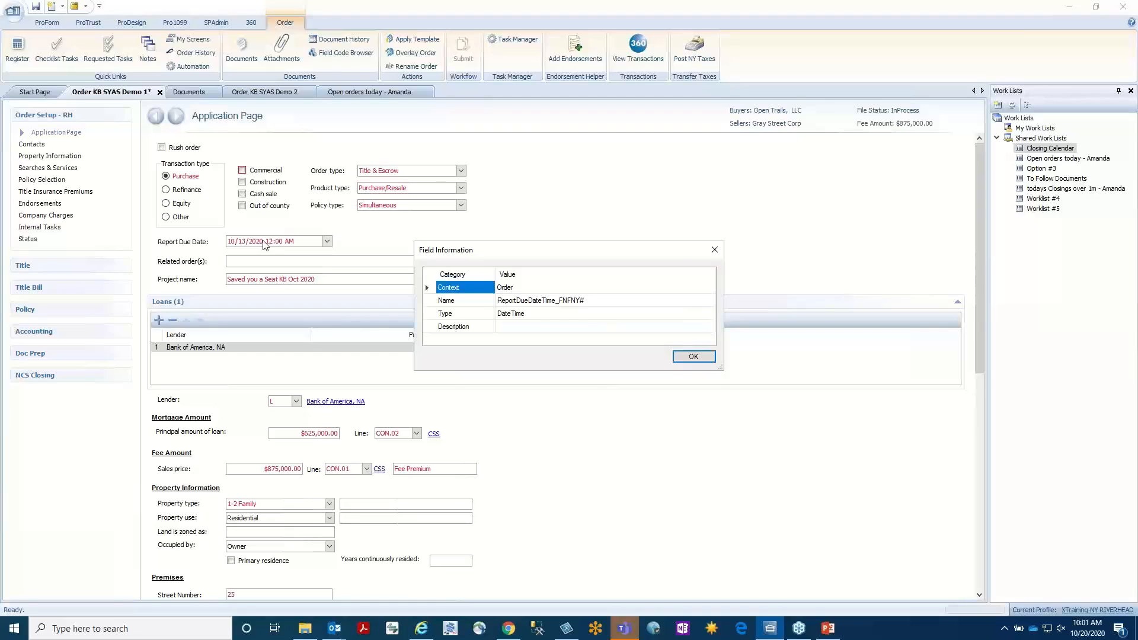
pyautogui.click(679, 357)
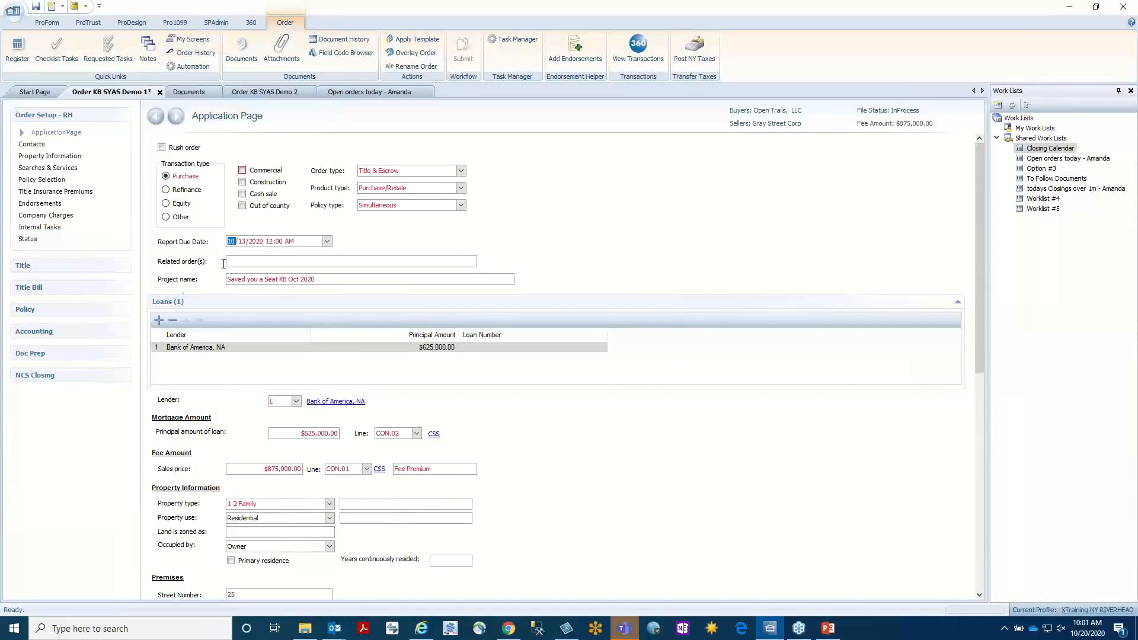
# Review the Related order(s) and Project name fields and the loan, property and premises details on the Application Page.
pyautogui.click(325, 278)
pyautogui.click(257, 262)
pyautogui.click(329, 280)
pyautogui.hotkey('ctrl', 'a')
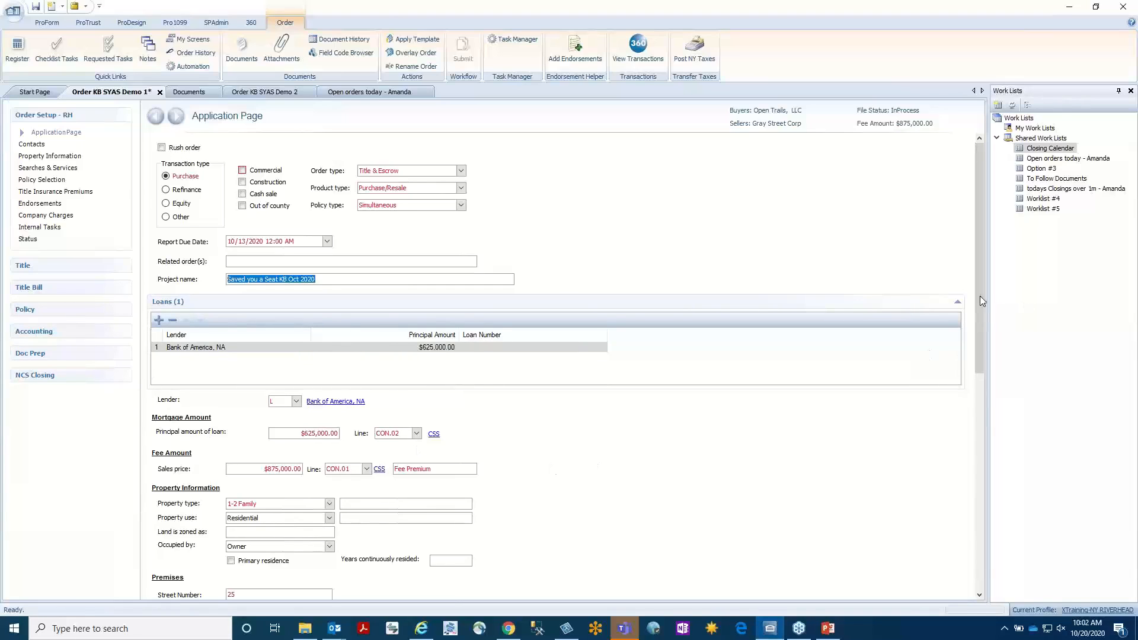
pyautogui.moveTo(980, 297); pyautogui.dragTo(980, 346)
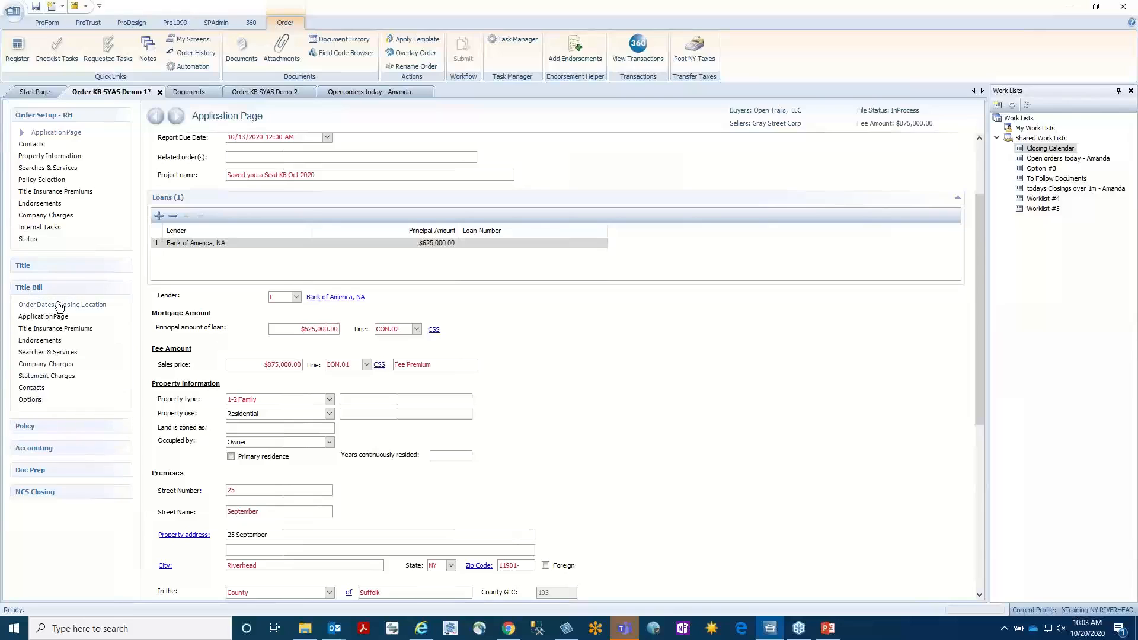
# Compare the Project name field on the Order Dates/Closing Location, Application Page and Searches & Services screens.
pyautogui.click(71, 306)
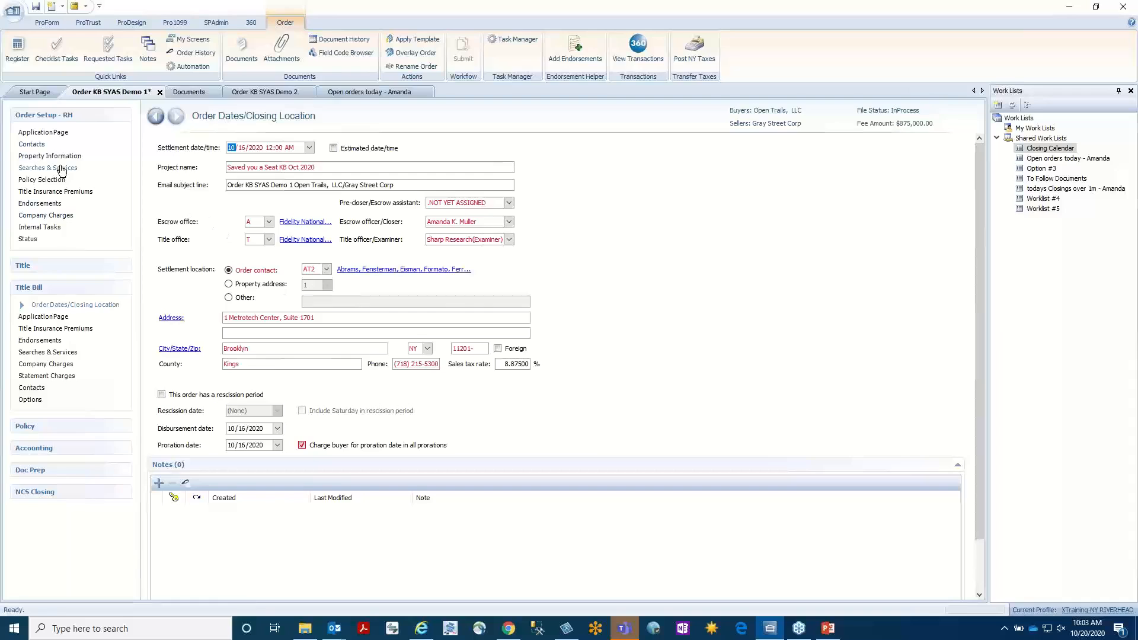
pyautogui.click(60, 133)
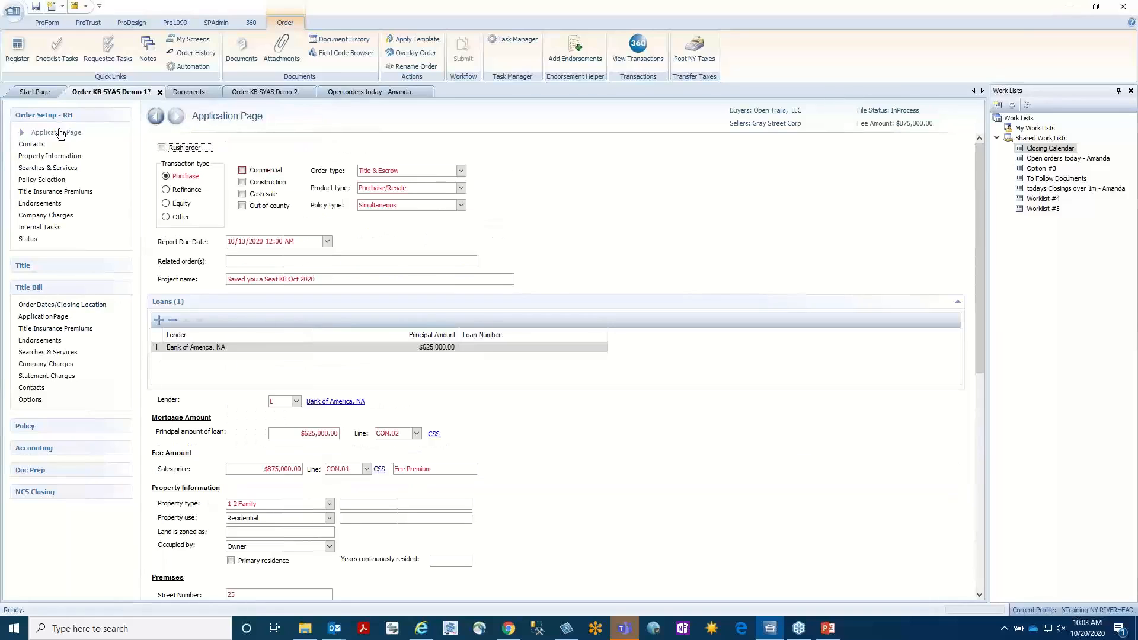
pyautogui.click(53, 172)
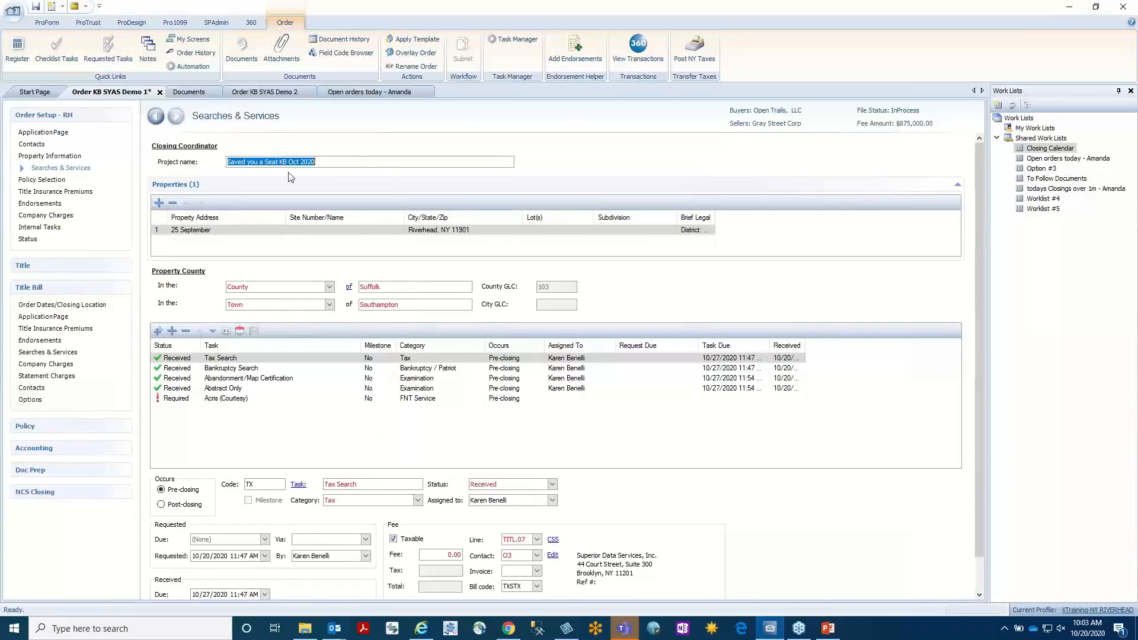
pyautogui.click(357, 161)
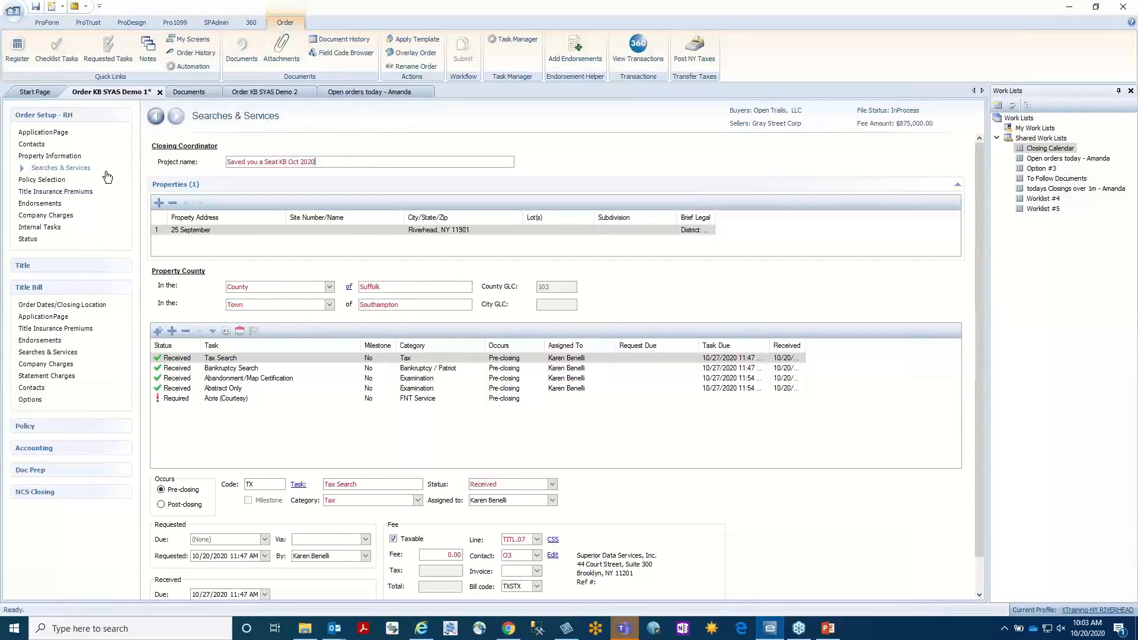
# View the Company Charges screen and open the Application Page under Order Setup and under Title Bill.
pyautogui.click(54, 215)
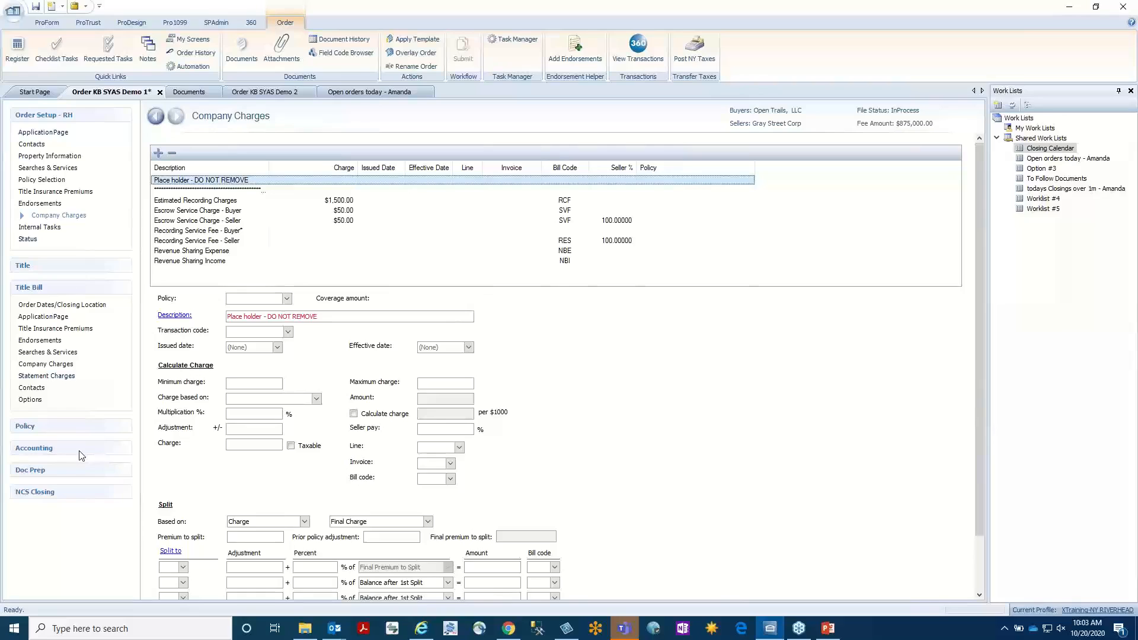
pyautogui.click(43, 132)
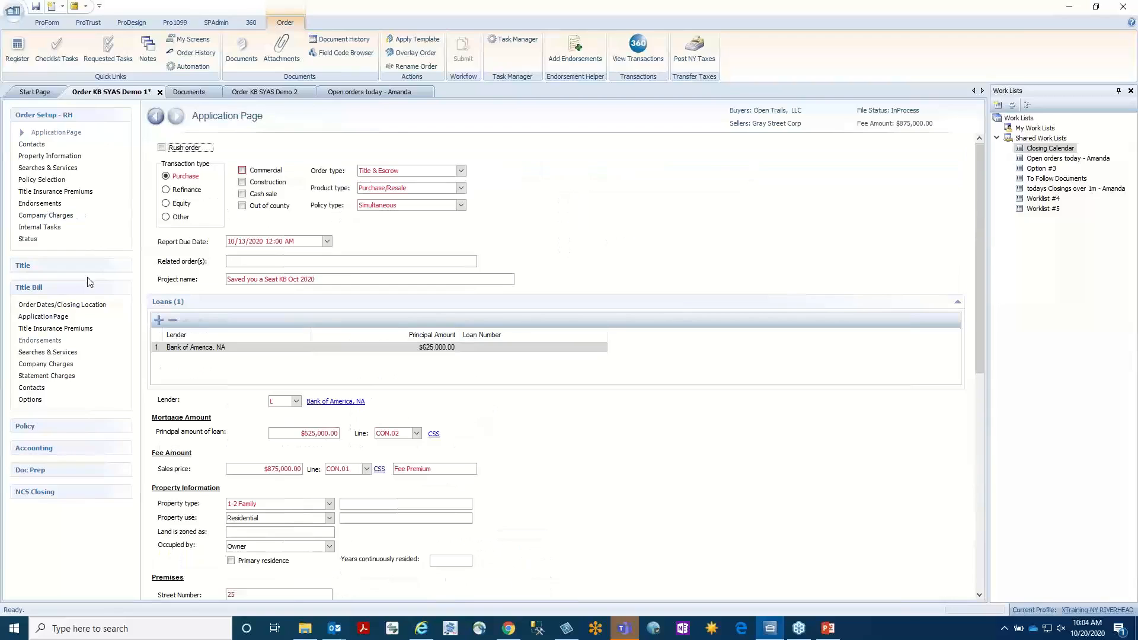
pyautogui.click(53, 316)
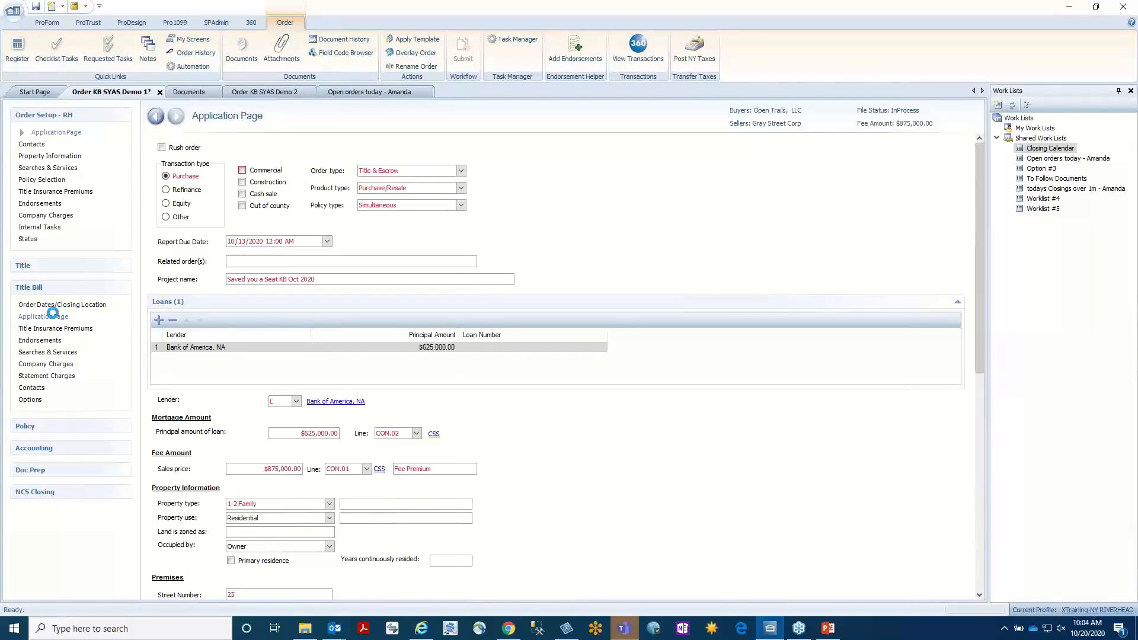
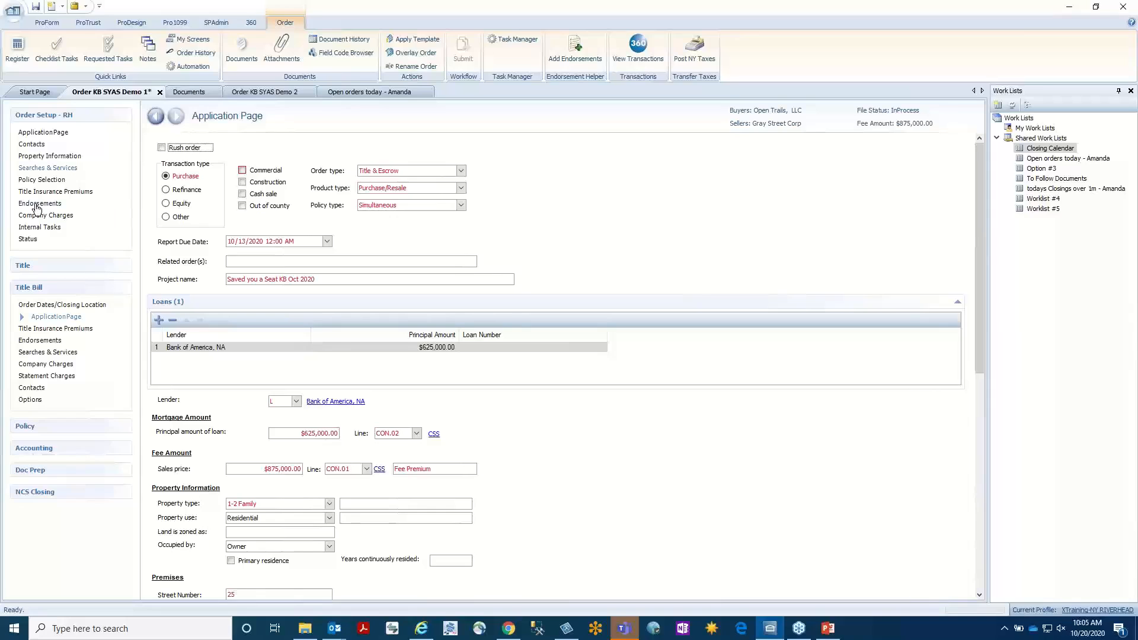
# Review the premises' city and county fields on the Property Information screen under Order Setup.
pyautogui.click(35, 156)
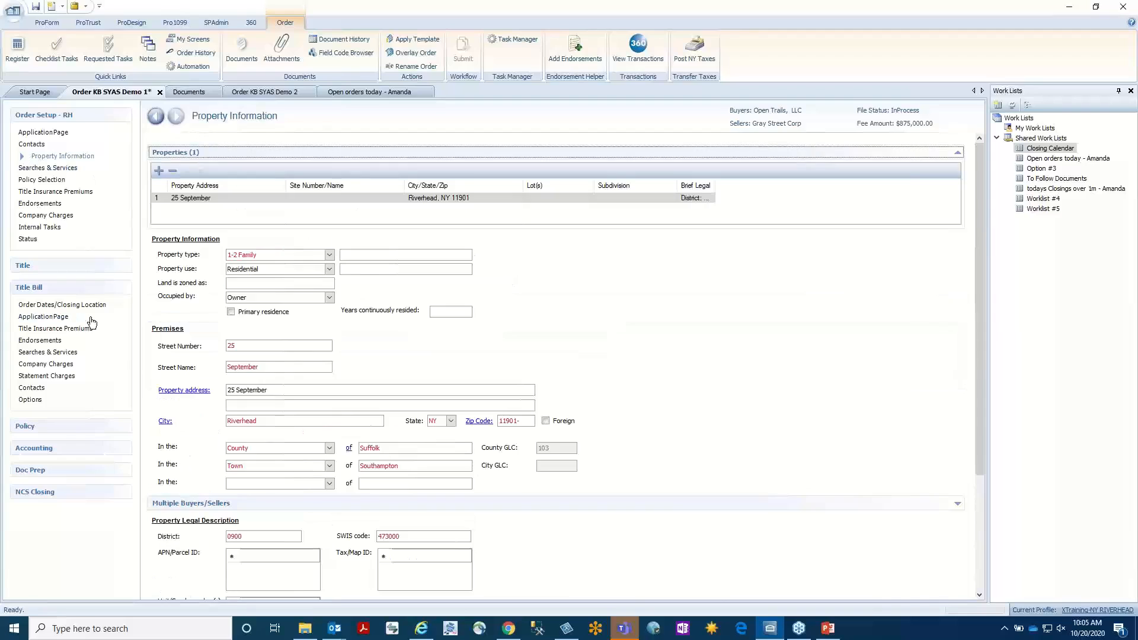
pyautogui.click(284, 420)
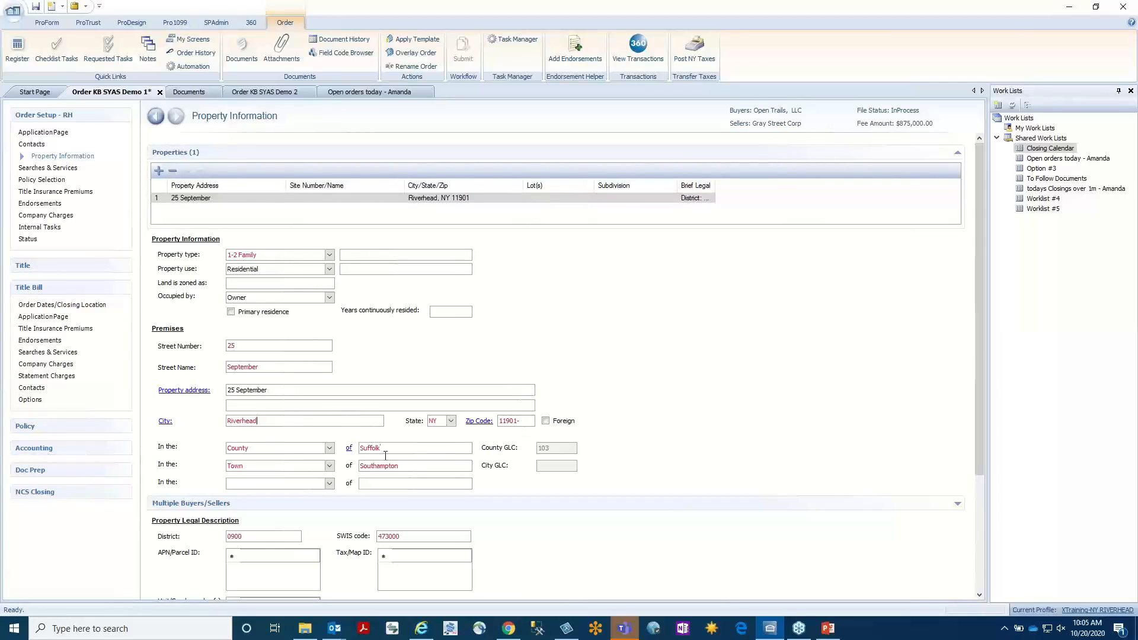
pyautogui.moveTo(393, 451); pyautogui.dragTo(281, 445)
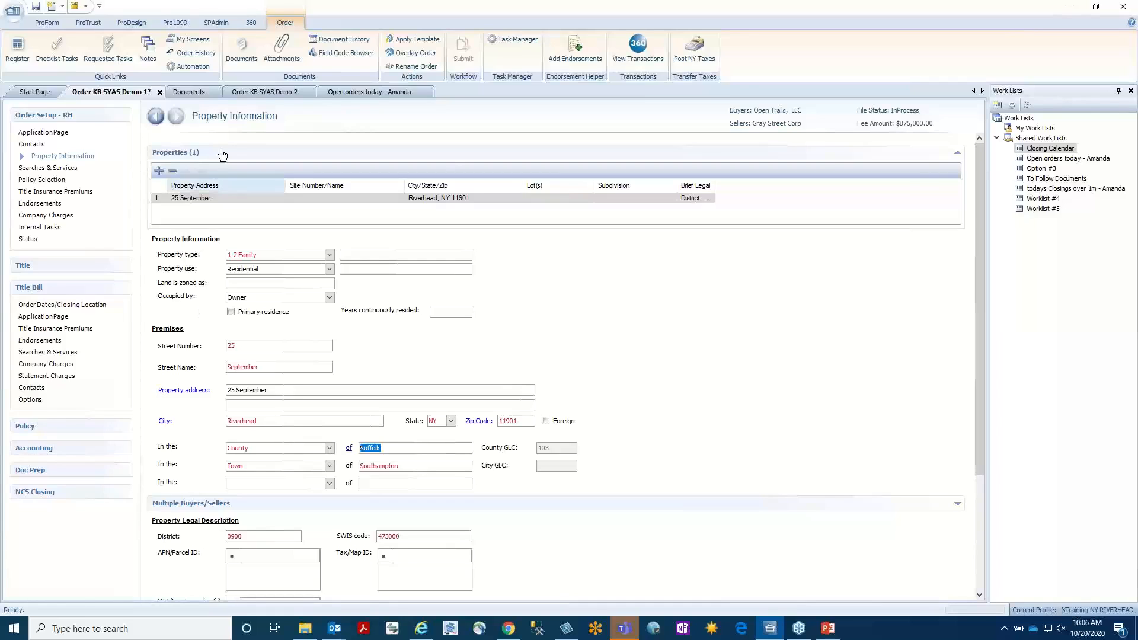
# Browse the Accounting folder and its Letters subfolder among the available ReadyDocs for order KB SYAS Demo 2.
pyautogui.click(205, 92)
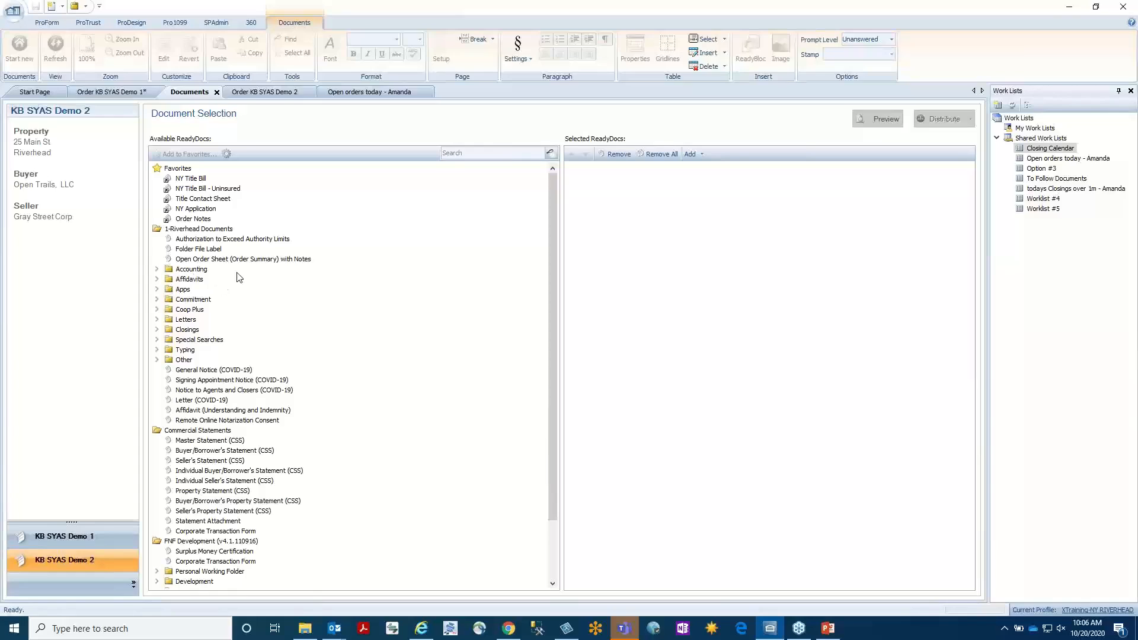
pyautogui.click(155, 272)
pyautogui.click(156, 270)
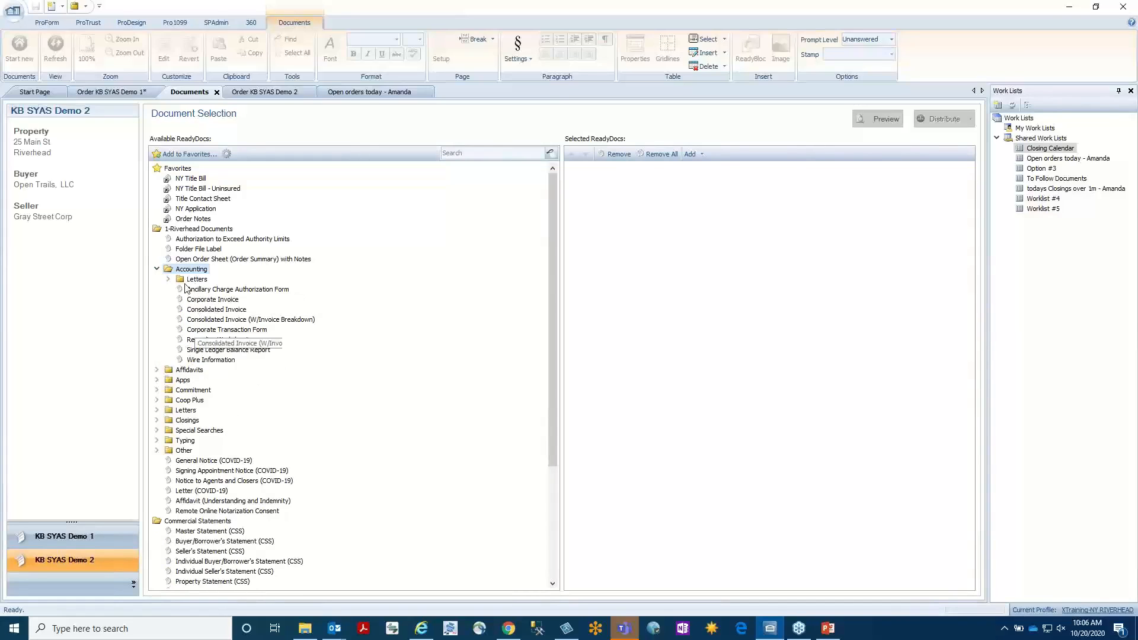
pyautogui.click(168, 281)
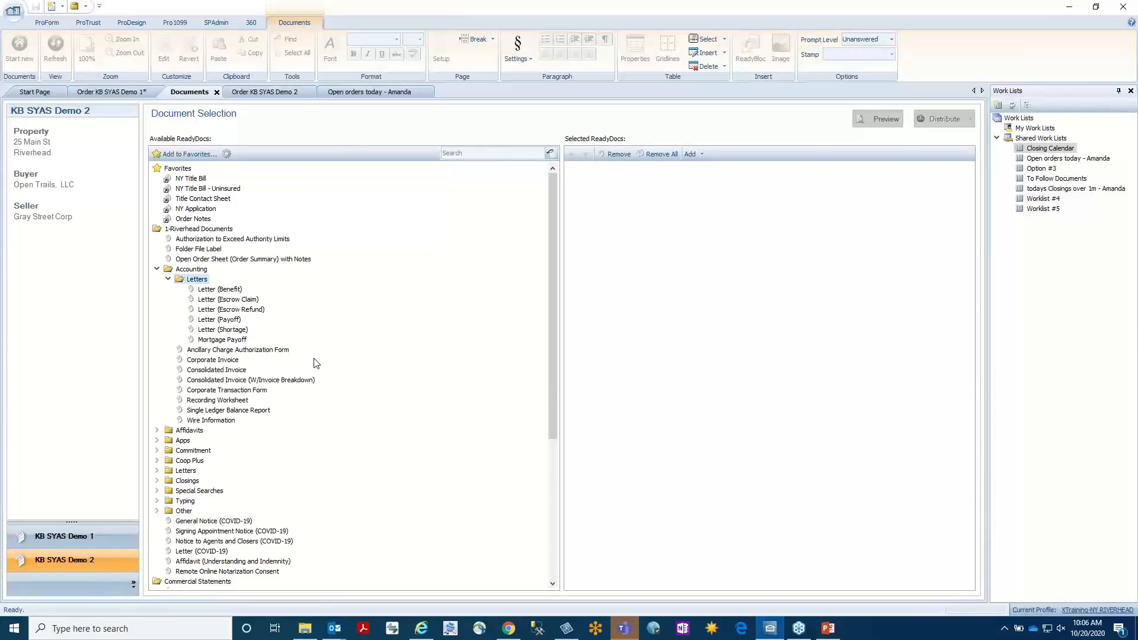
# Add the entire Accounting Letters folder to the selected ReadyDocs, and clear the selected list again.
pyautogui.click(170, 279)
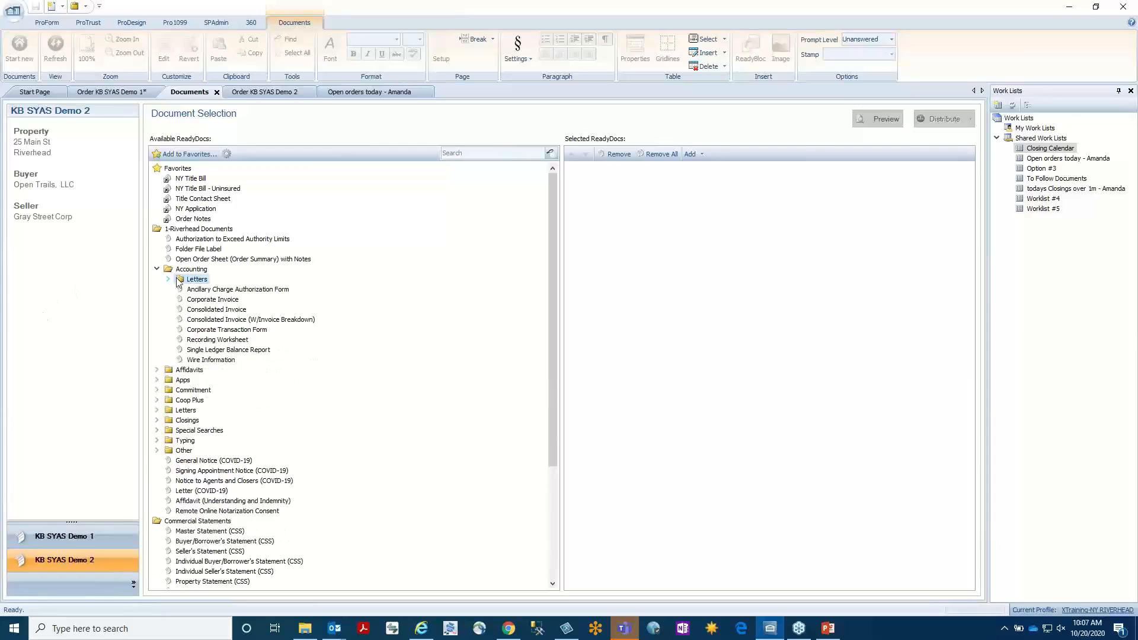
pyautogui.moveTo(177, 282); pyautogui.dragTo(680, 283)
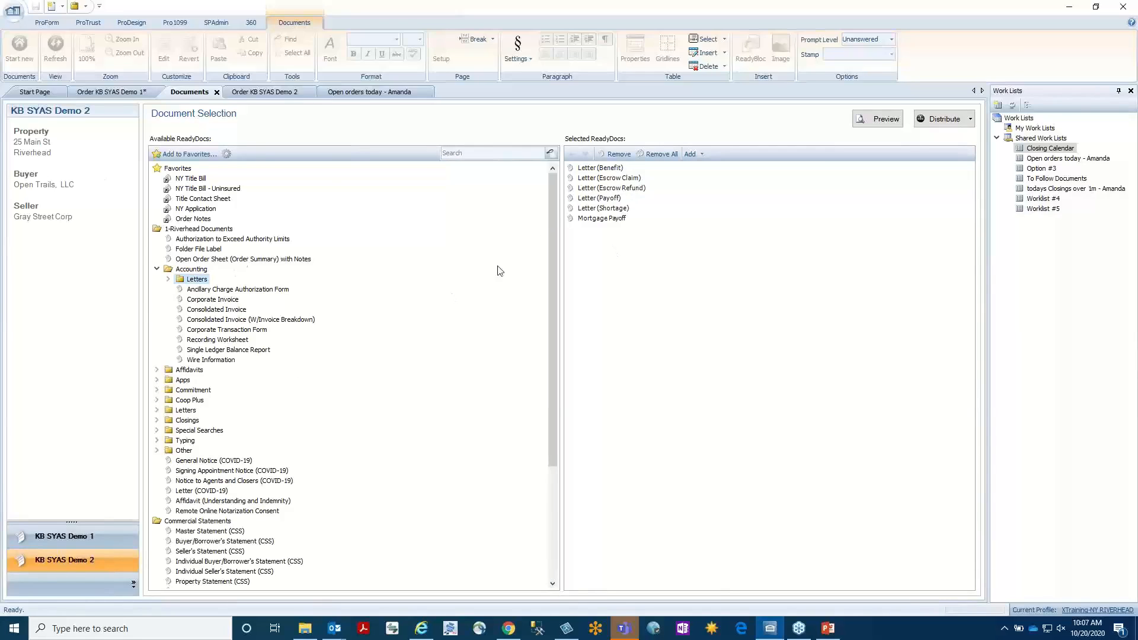
pyautogui.click(660, 153)
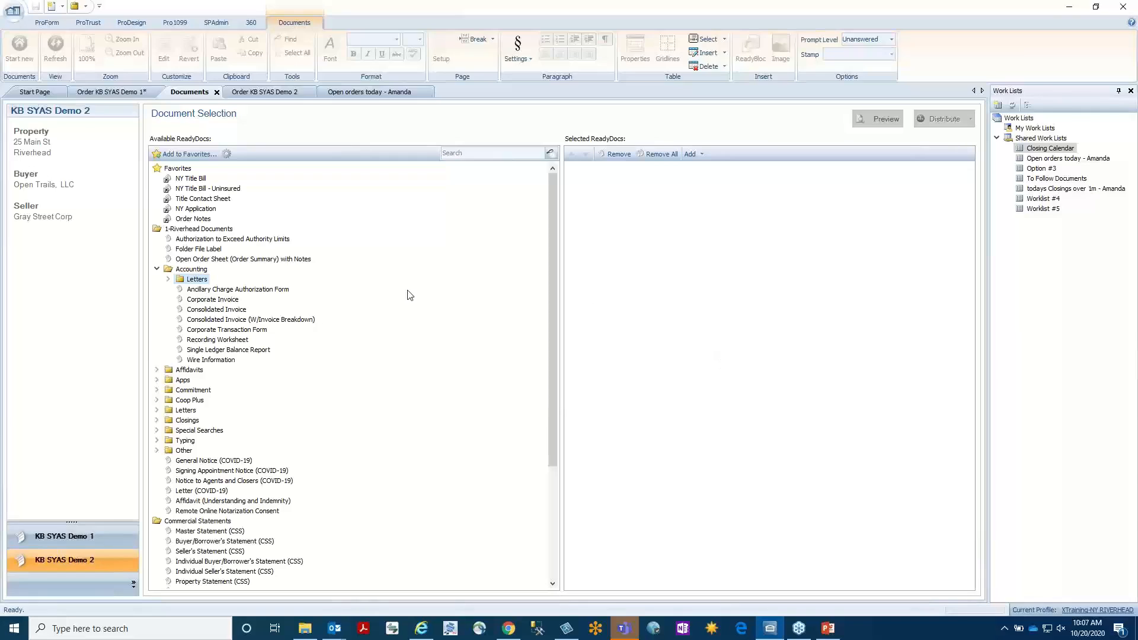
# Add the Affidavit (Understanding and Indemnity) document to Favorites and check the options for creating a new Favorites folder.
pyautogui.click(172, 171)
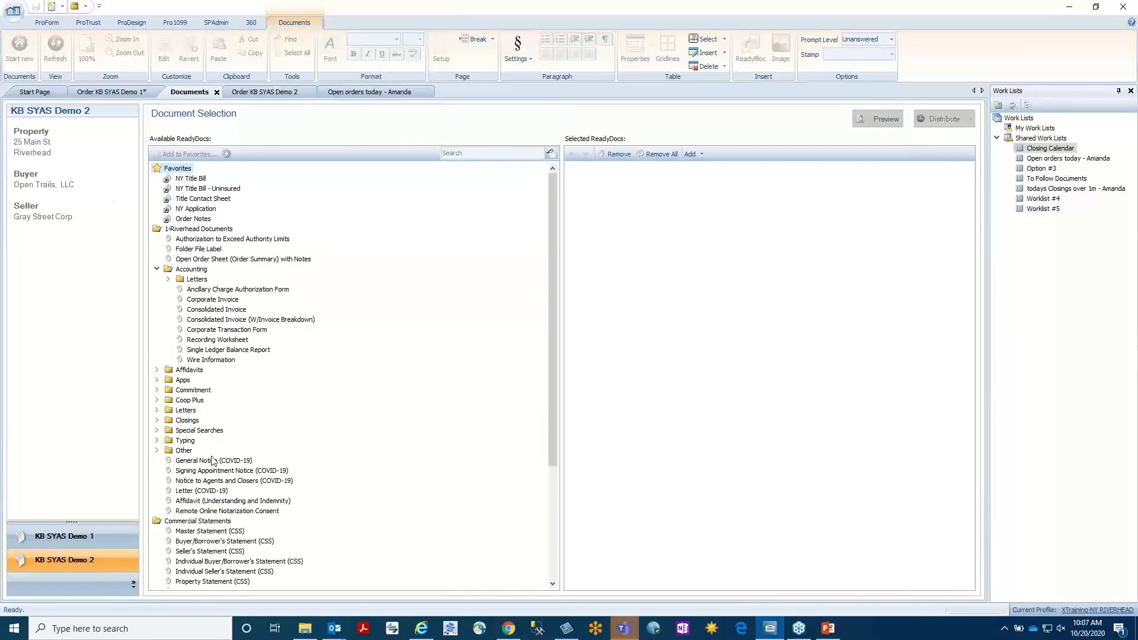
pyautogui.click(215, 503)
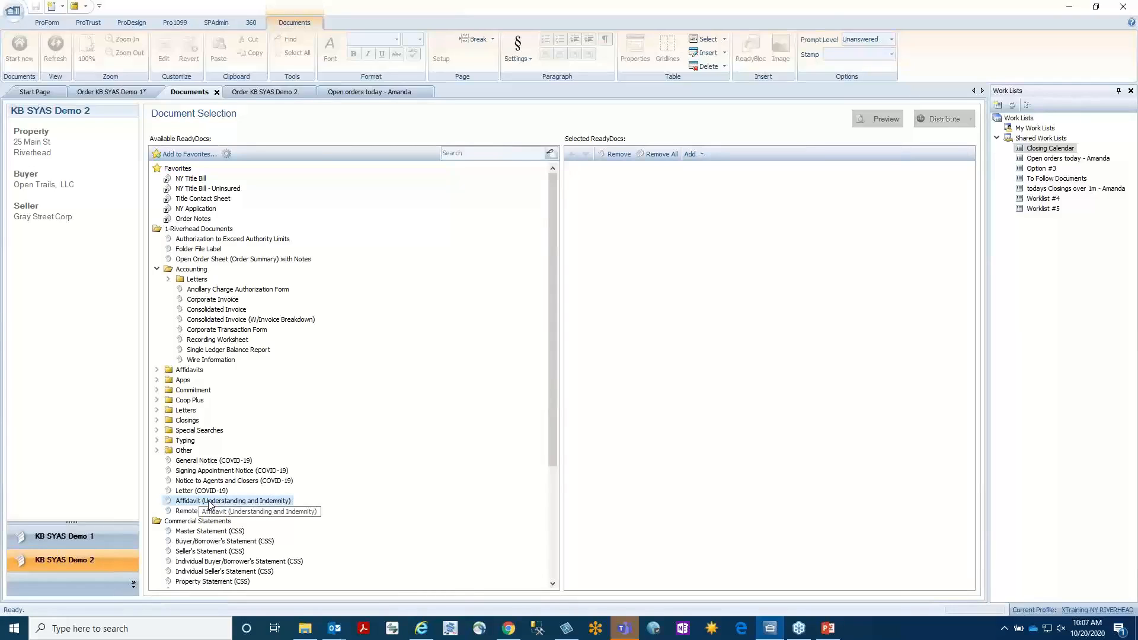
pyautogui.moveTo(209, 505); pyautogui.dragTo(189, 171)
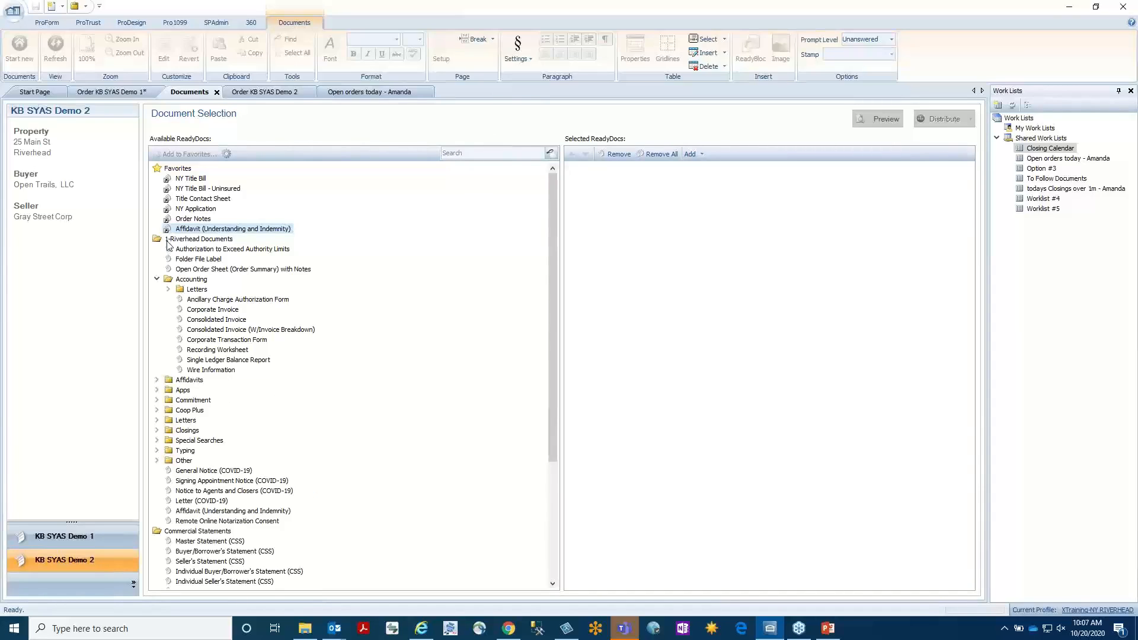
pyautogui.rightClick(178, 170)
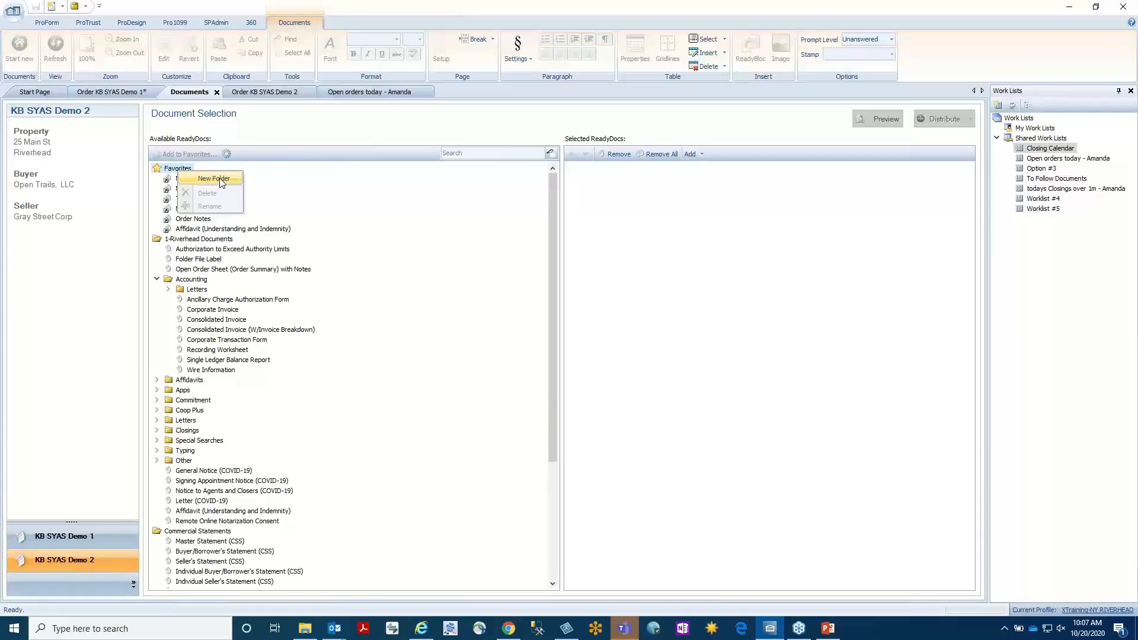
pyautogui.click(362, 226)
# Preview the favorite Affidavit (Understanding and Indemnity) for Property 1 without the Lender version, leaving the transaction limit blank.
pyautogui.doubleClick(235, 229)
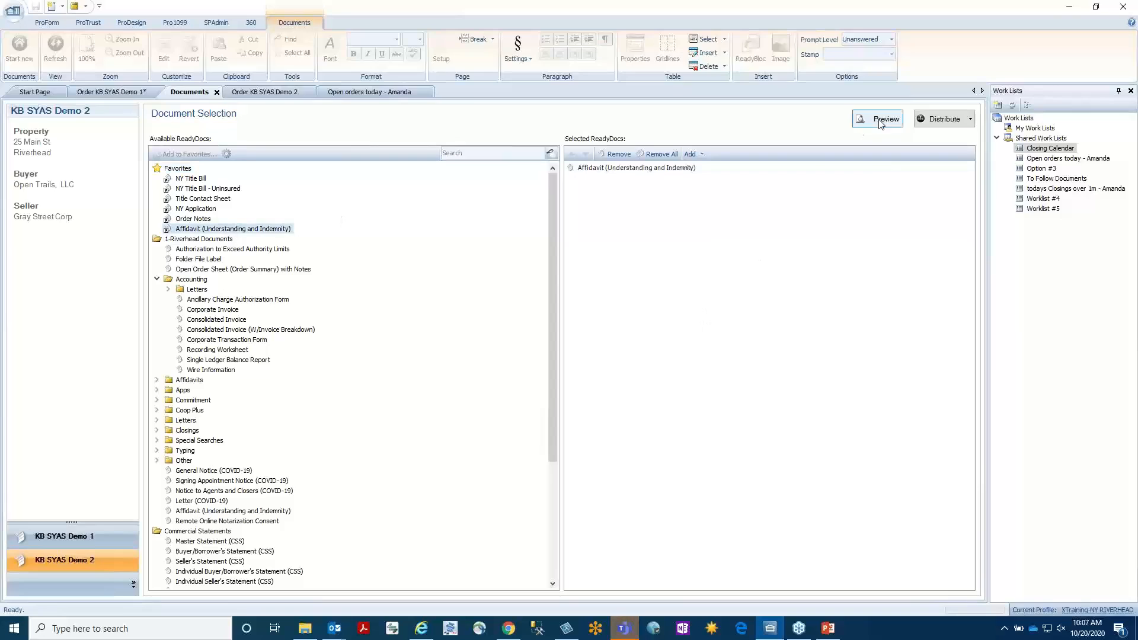
pyautogui.click(880, 121)
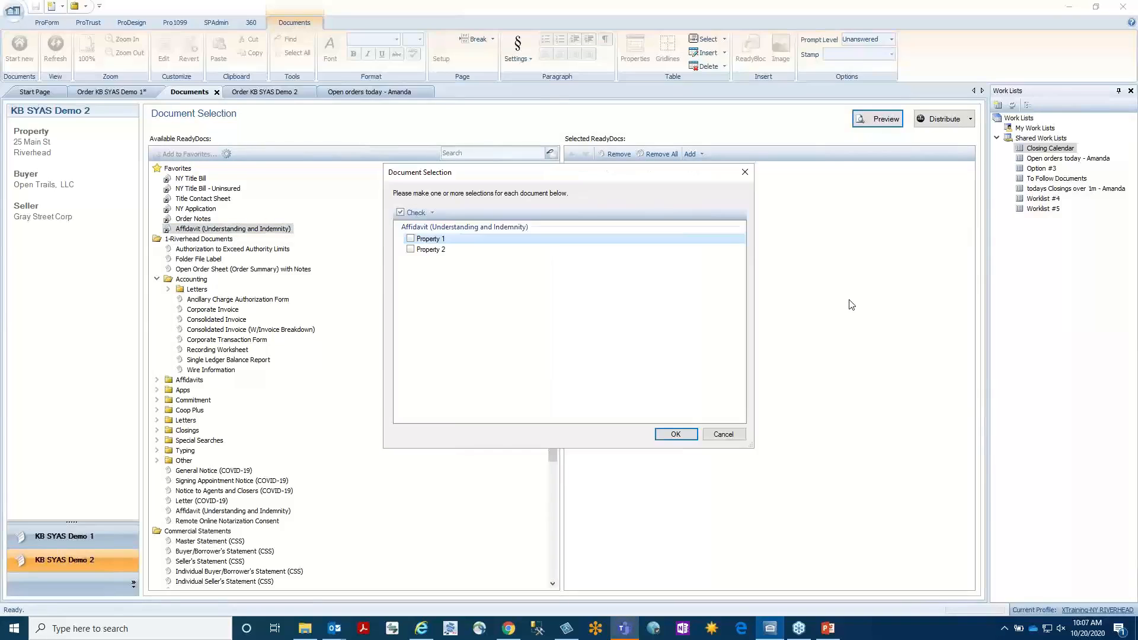
pyautogui.click(410, 238)
pyautogui.click(675, 434)
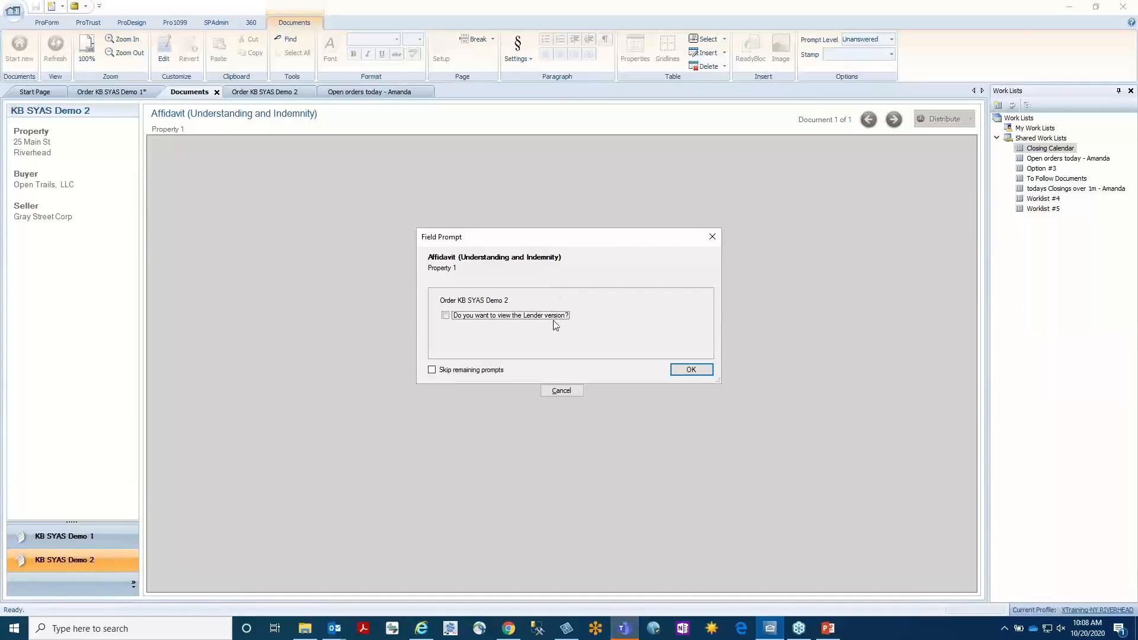
pyautogui.click(700, 370)
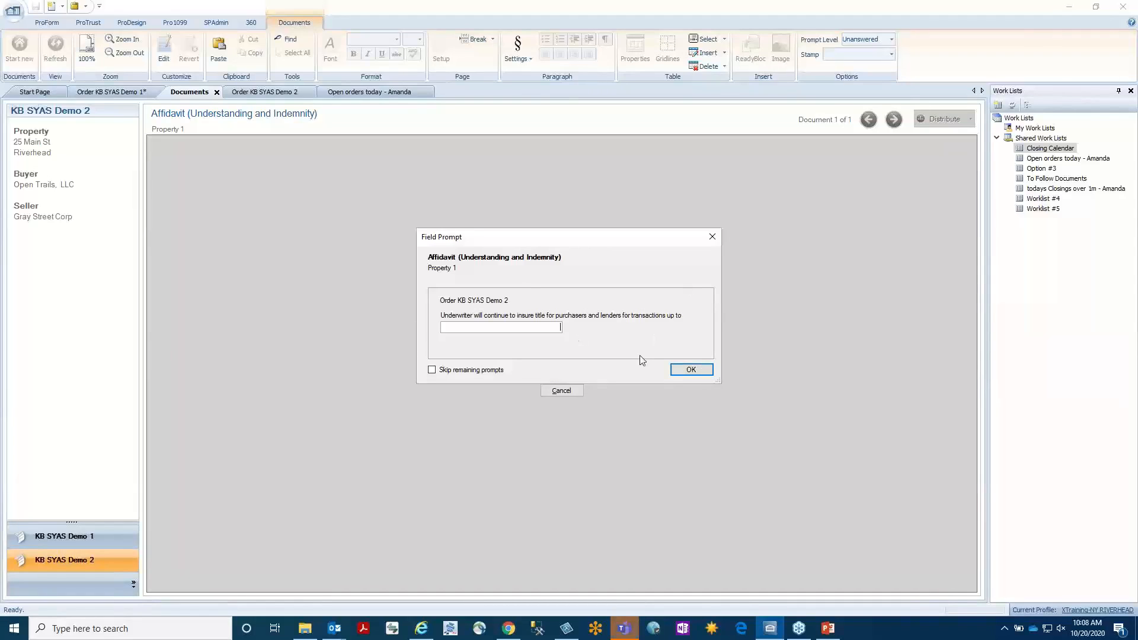
pyautogui.click(691, 370)
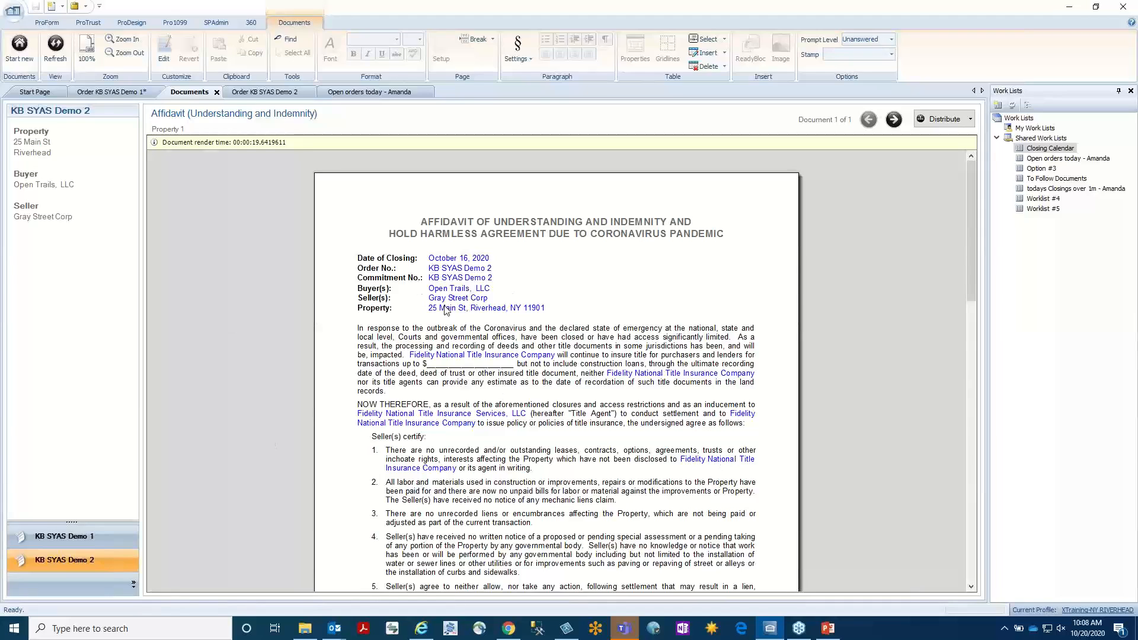
# Edit the affidavit directly, changing its Date of Closing to October 17, 2020.
pyautogui.click(164, 47)
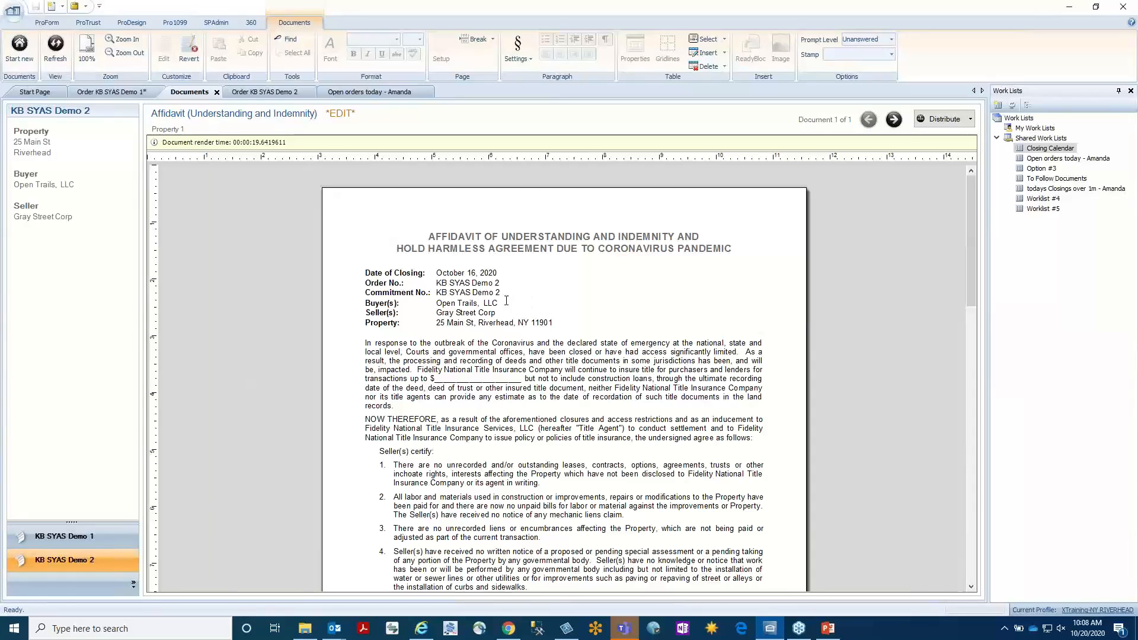
pyautogui.click(477, 273)
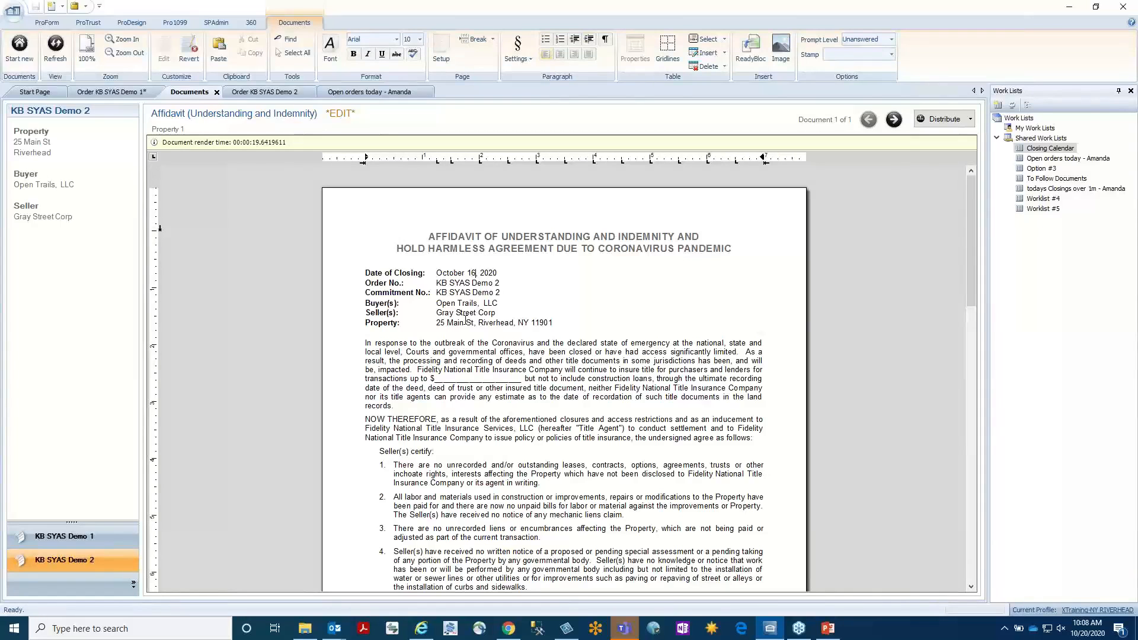
pyautogui.press('BackSpace')
pyautogui.write('7')
# Revert the customized affidavit to its default version and render it again, skipping the remaining prompts.
pyautogui.click(195, 54)
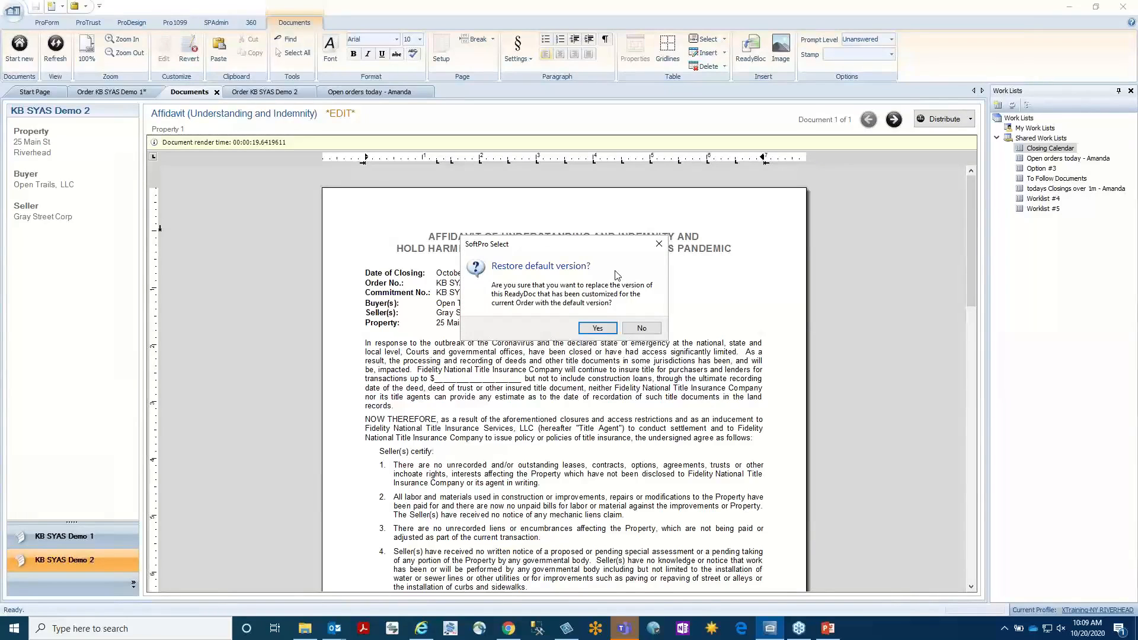
pyautogui.click(607, 329)
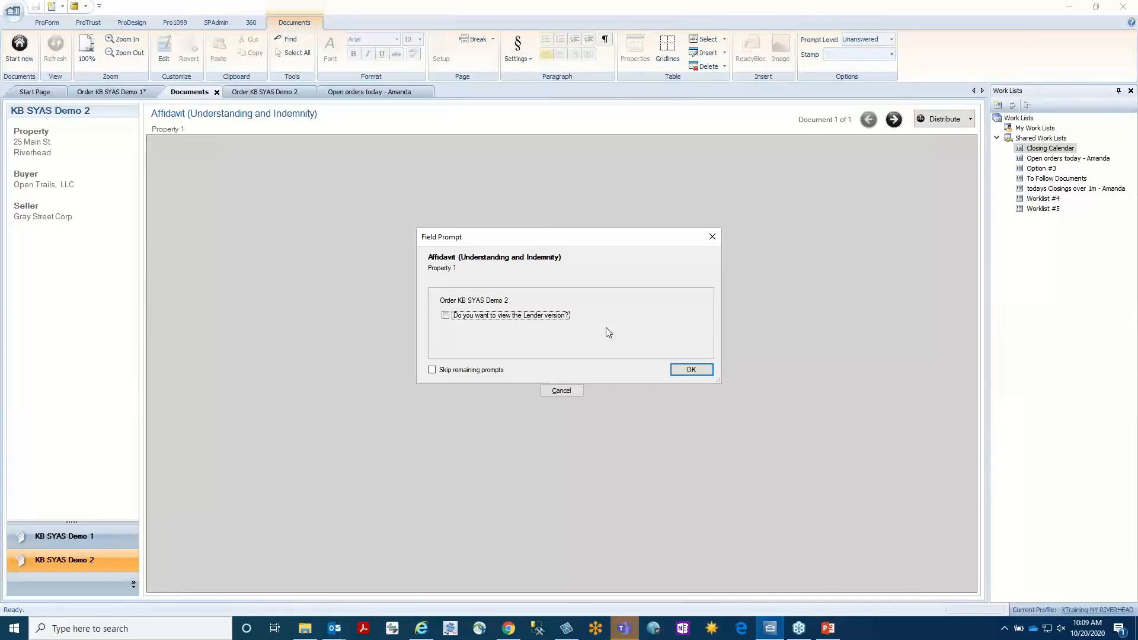
pyautogui.click(432, 370)
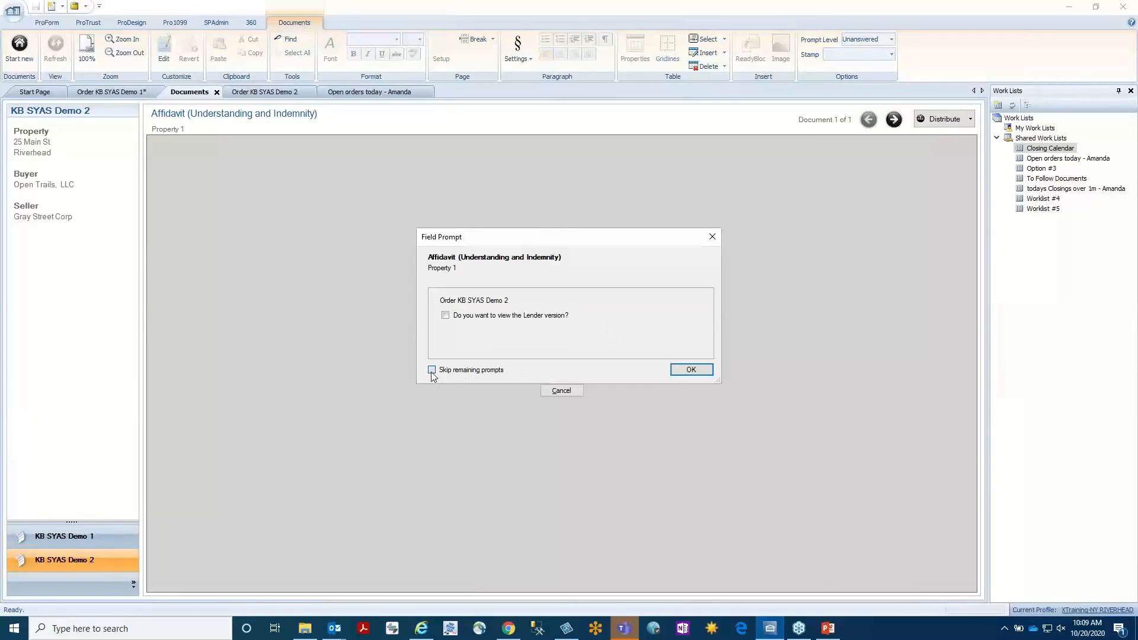
pyautogui.click(691, 369)
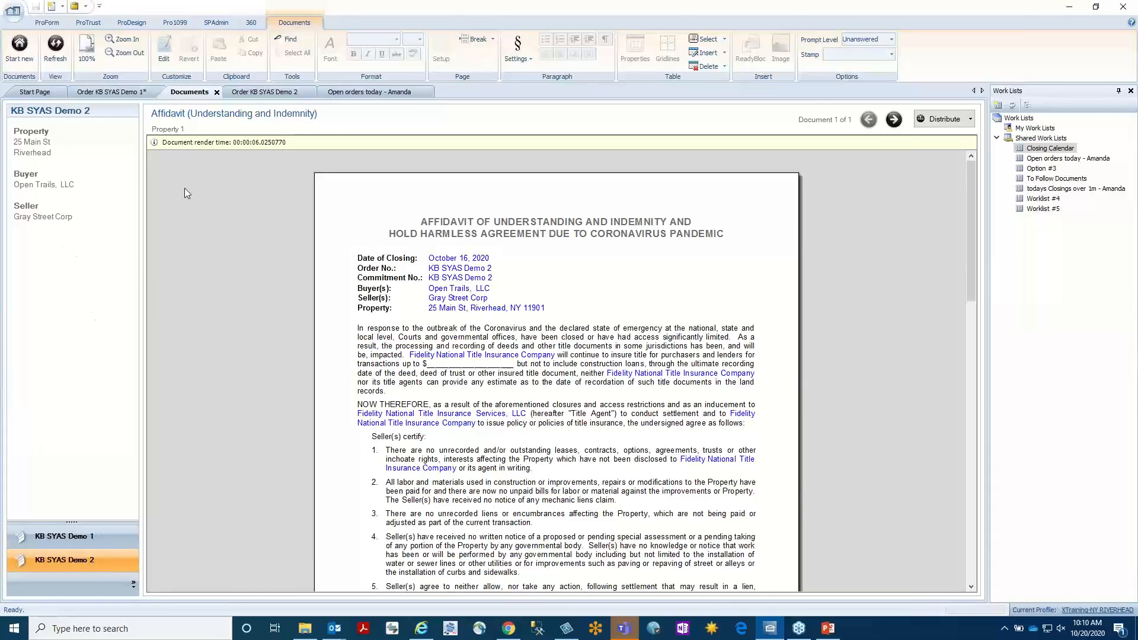
# Remove the marketing source mark from the Attorney (L) contact in order KB SYAS Demo 1 and try to save the order.
pyautogui.click(136, 94)
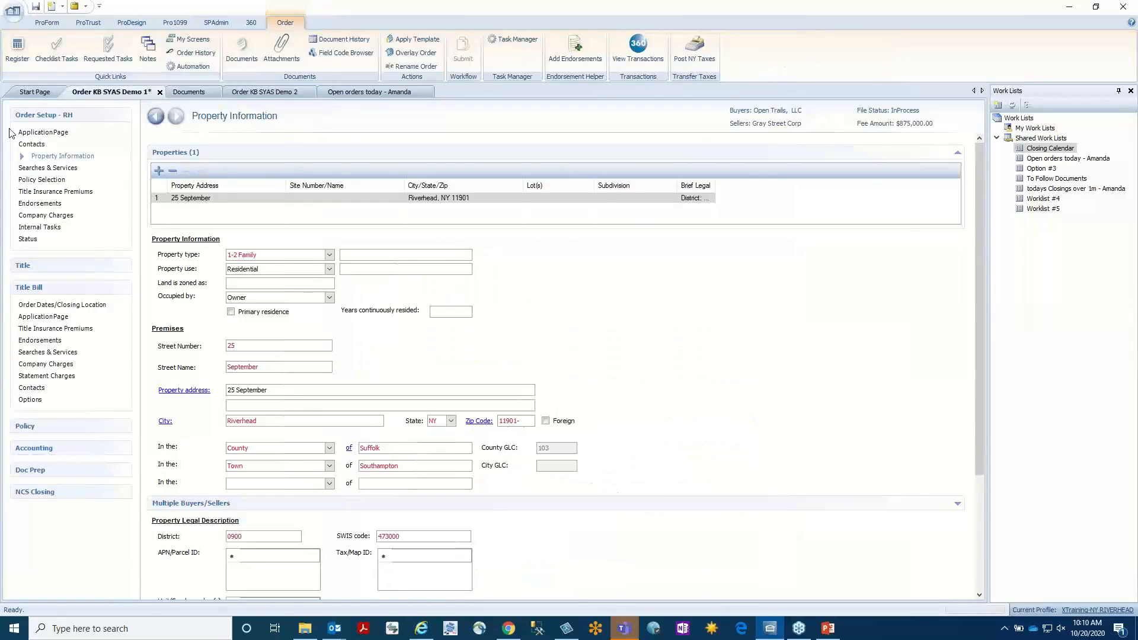
pyautogui.click(45, 144)
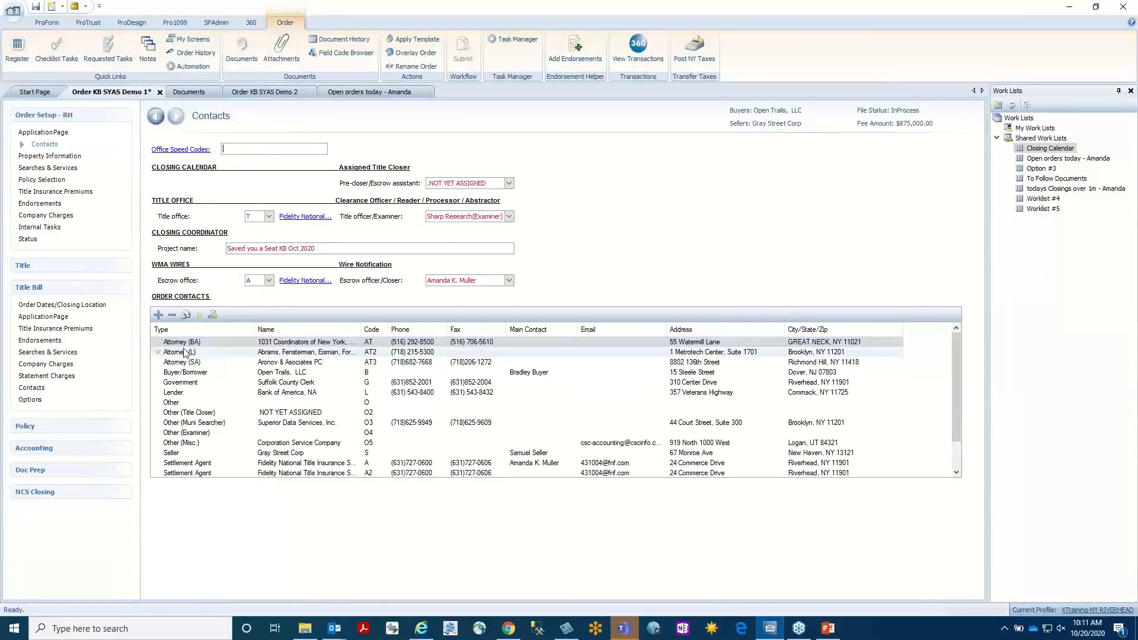
pyautogui.click(168, 355)
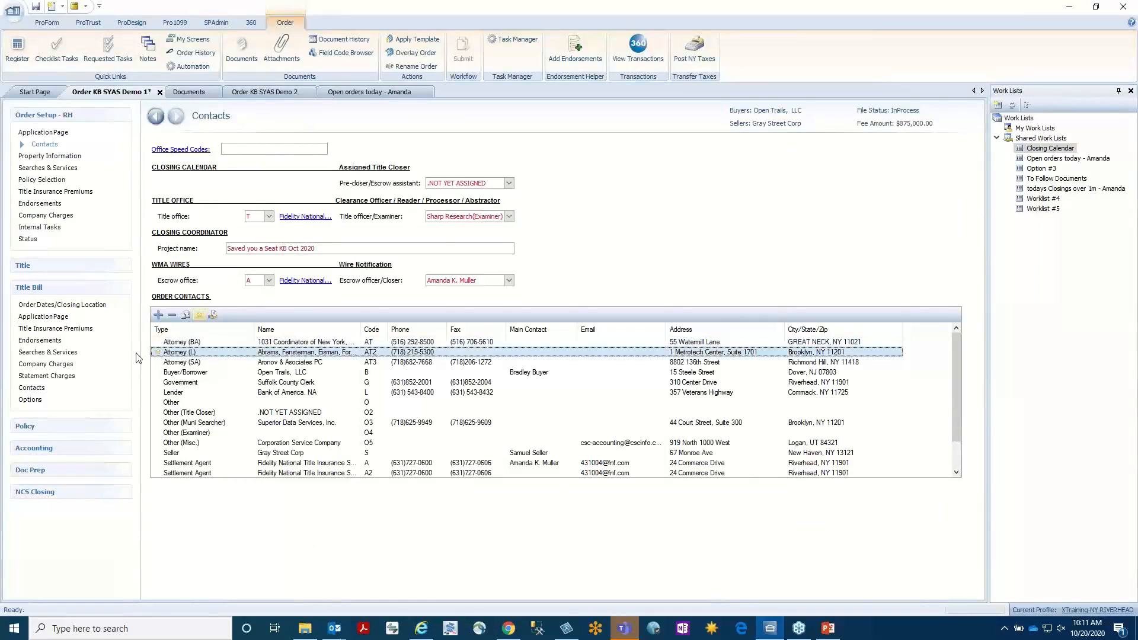
pyautogui.click(199, 315)
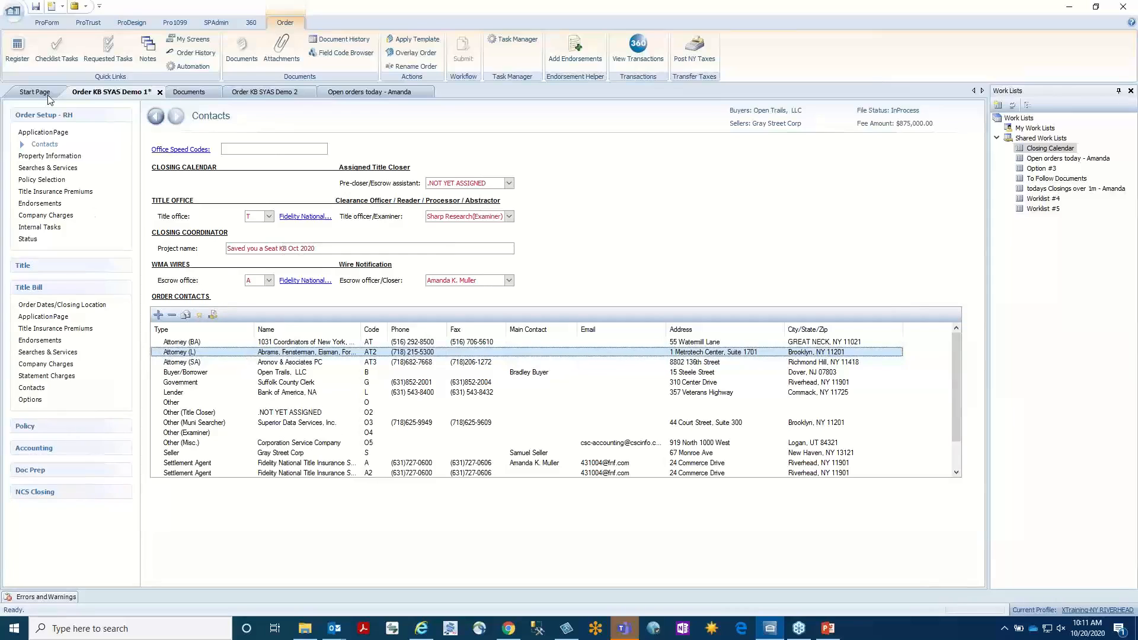
pyautogui.click(36, 7)
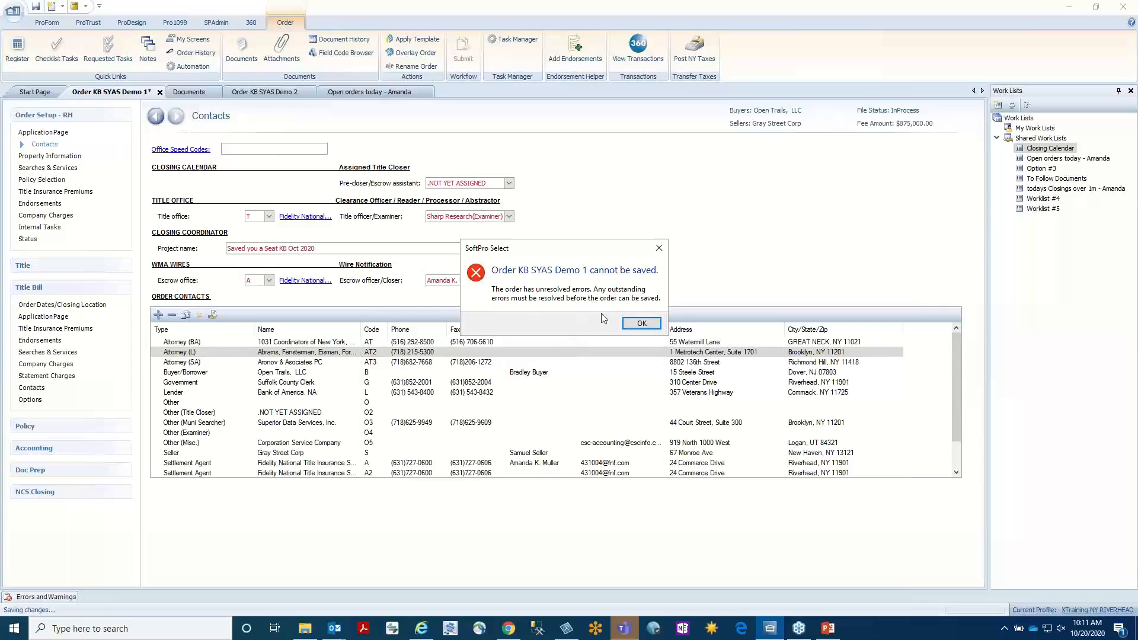
pyautogui.click(641, 323)
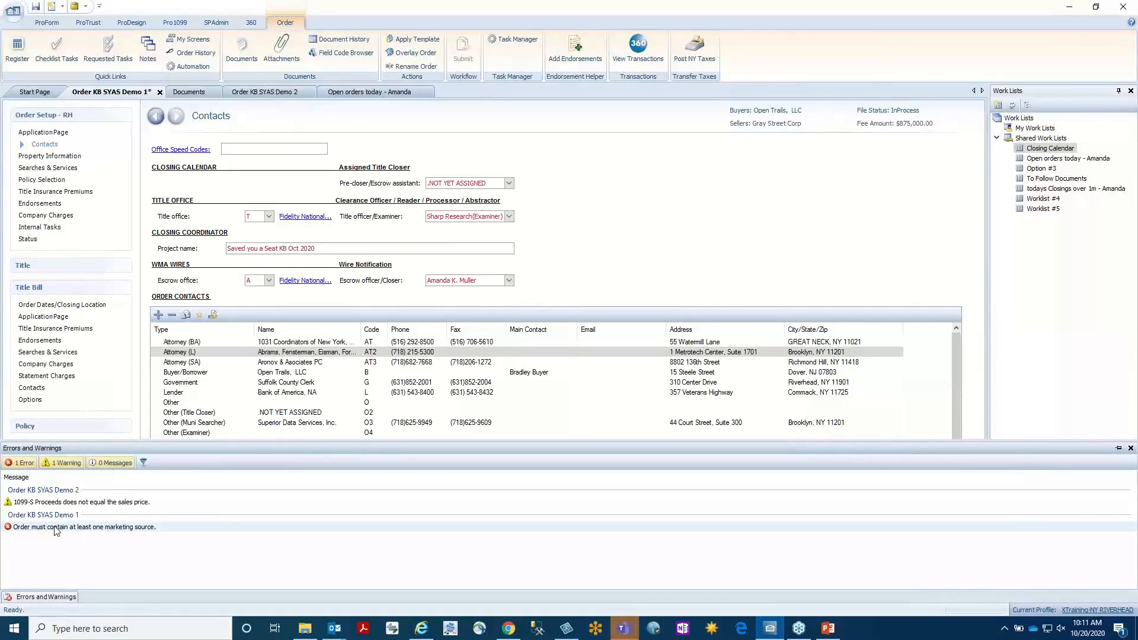
# Go to the contacts from the missing marketing source error, mark Attorney (BA) as the marketing source, and save the order.
pyautogui.doubleClick(102, 527)
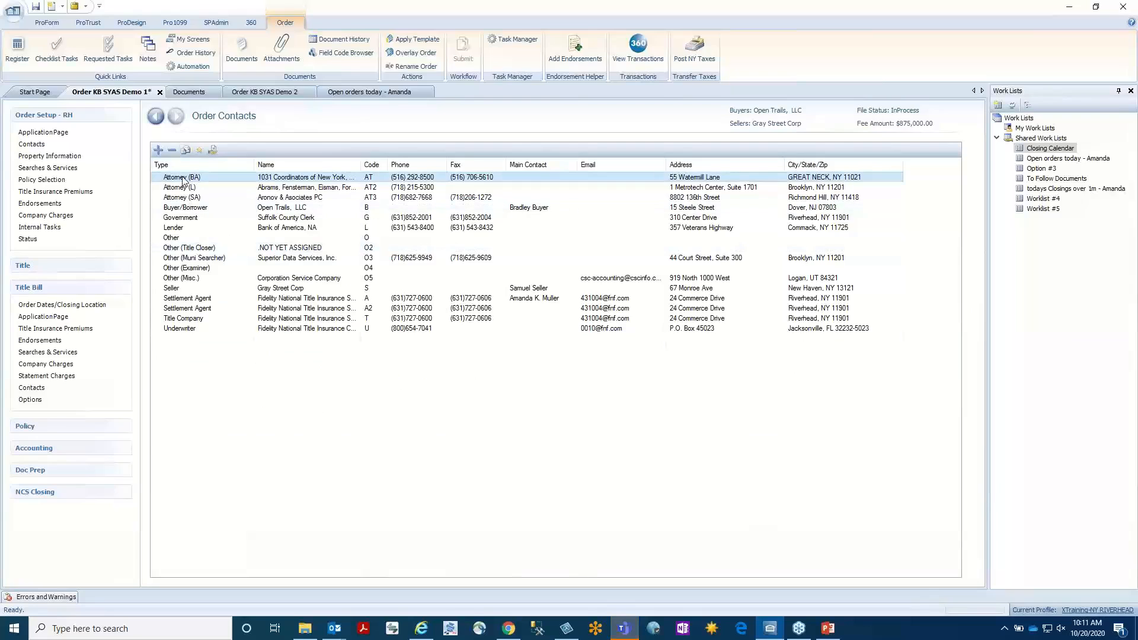
pyautogui.click(198, 150)
pyautogui.click(36, 6)
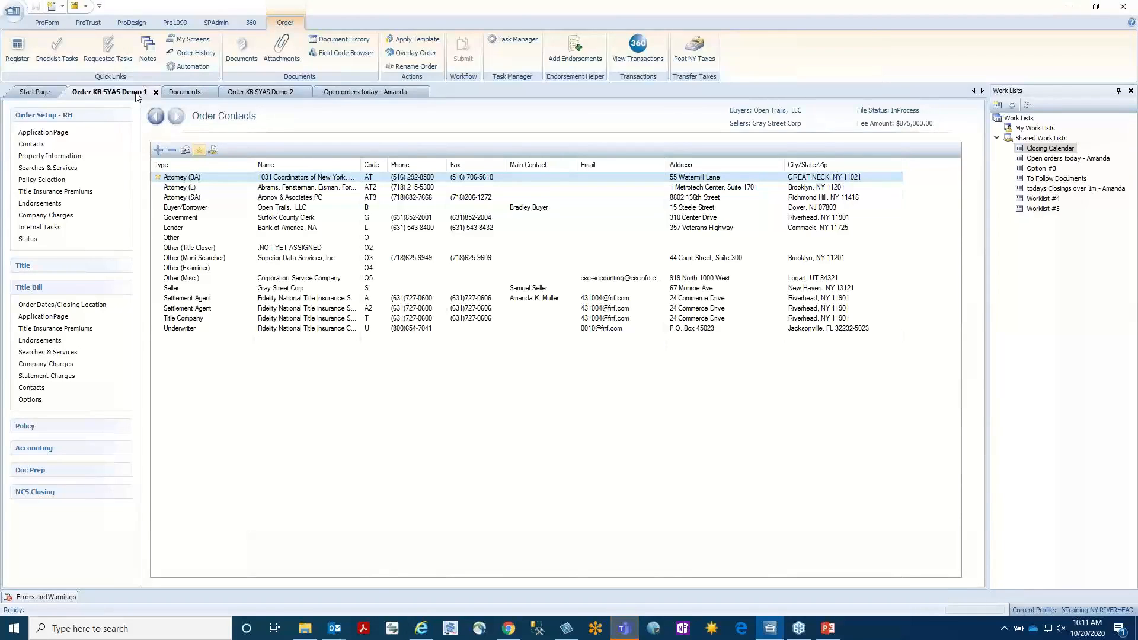
# View the order's invoices on the Invoice & Final Bill screen in the Accounting section.
pyautogui.click(107, 452)
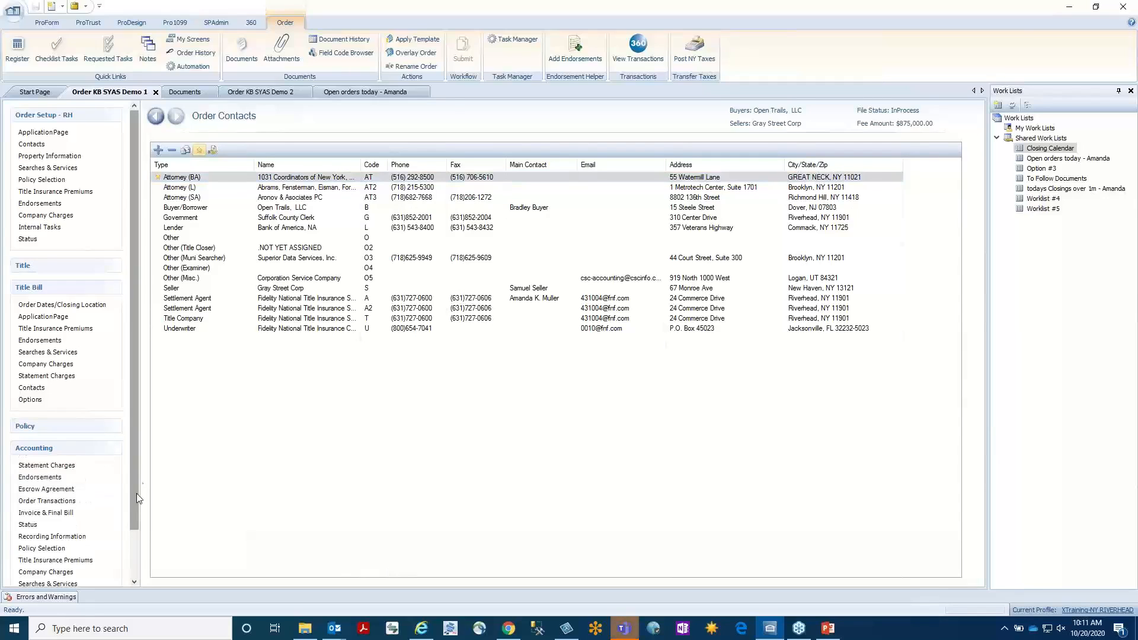
pyautogui.moveTo(129, 484); pyautogui.dragTo(137, 517)
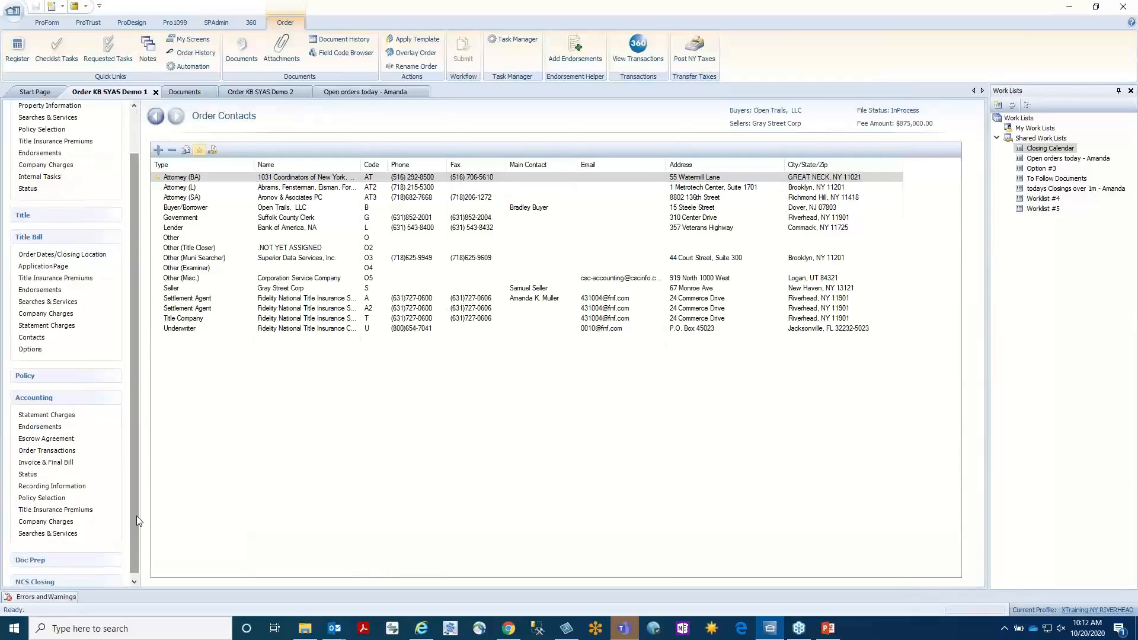
pyautogui.click(53, 461)
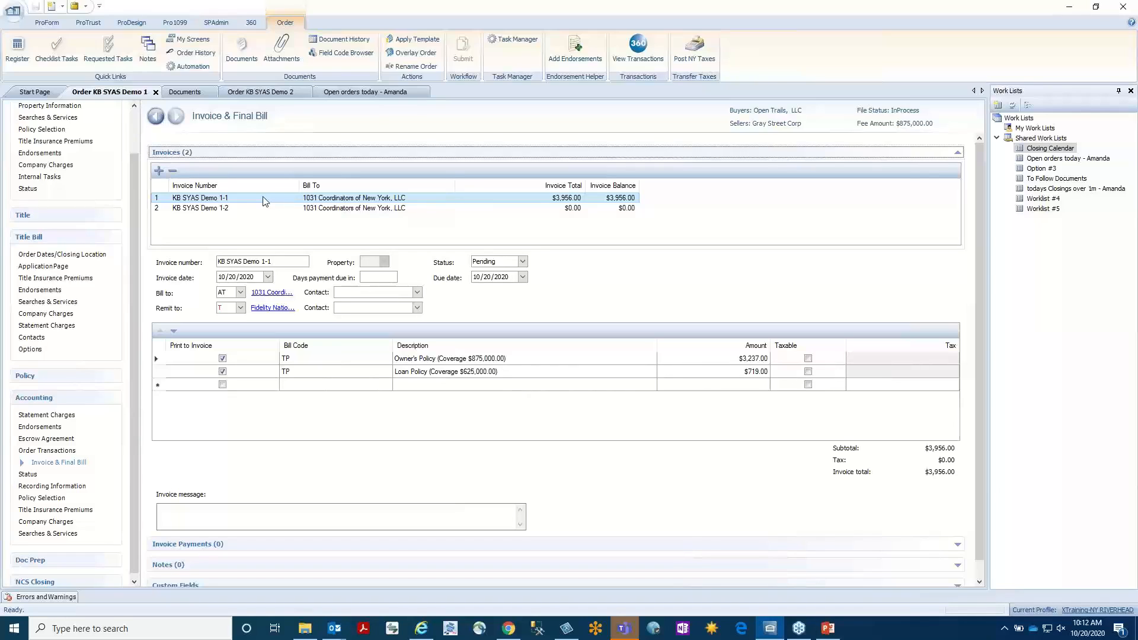
# Add a third invoice to order KB SYAS Demo 1 and select its invoice number.
pyautogui.click(266, 265)
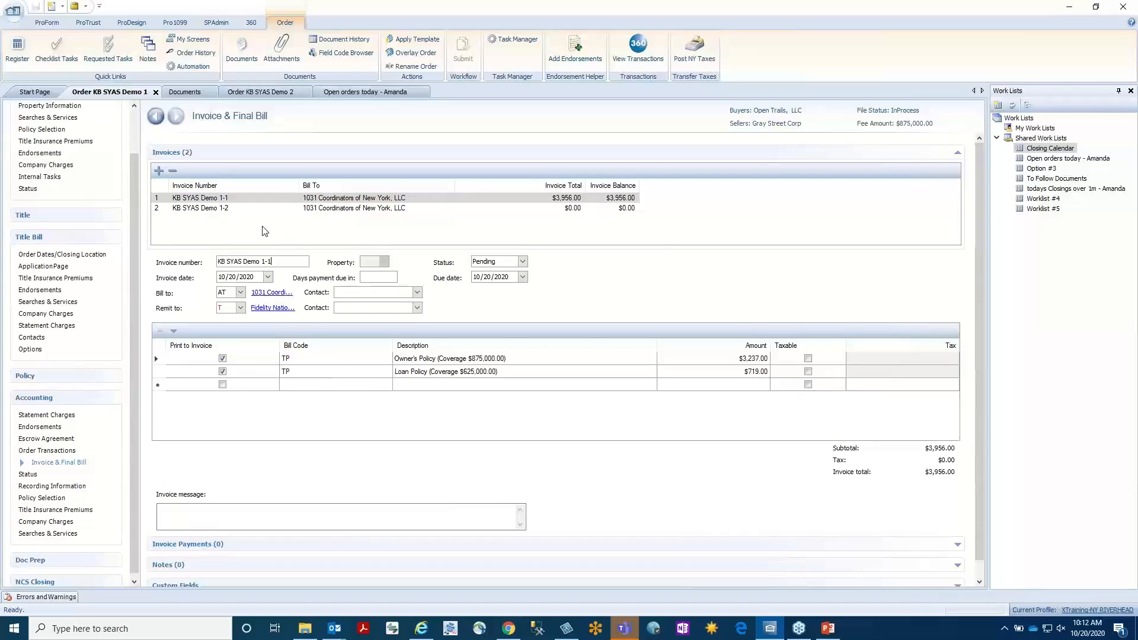
pyautogui.click(158, 170)
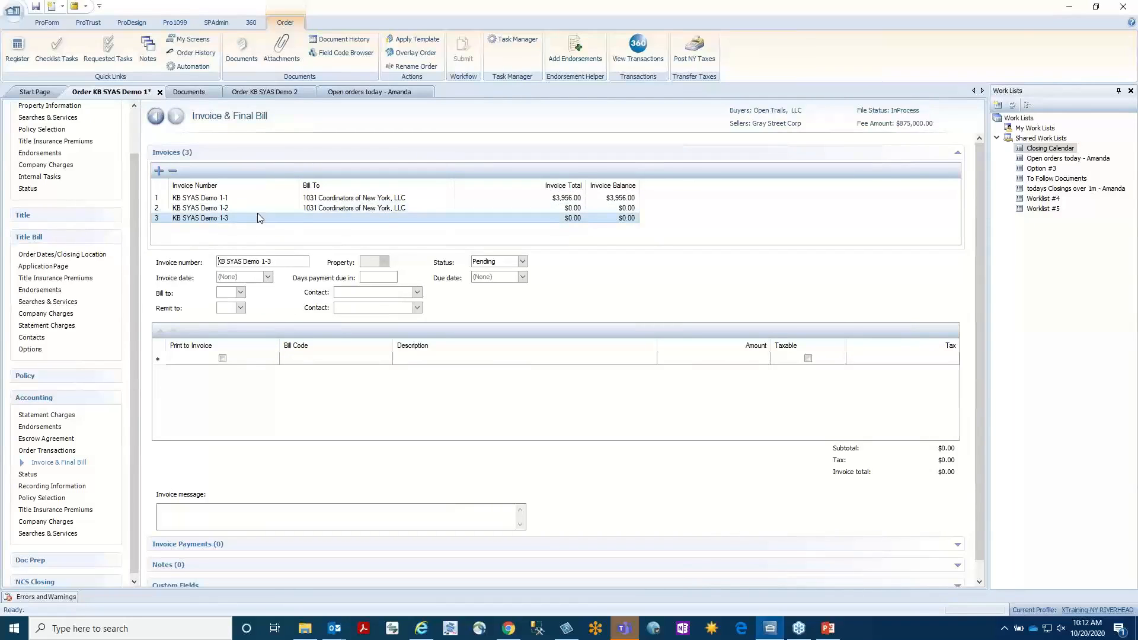
pyautogui.click(291, 261)
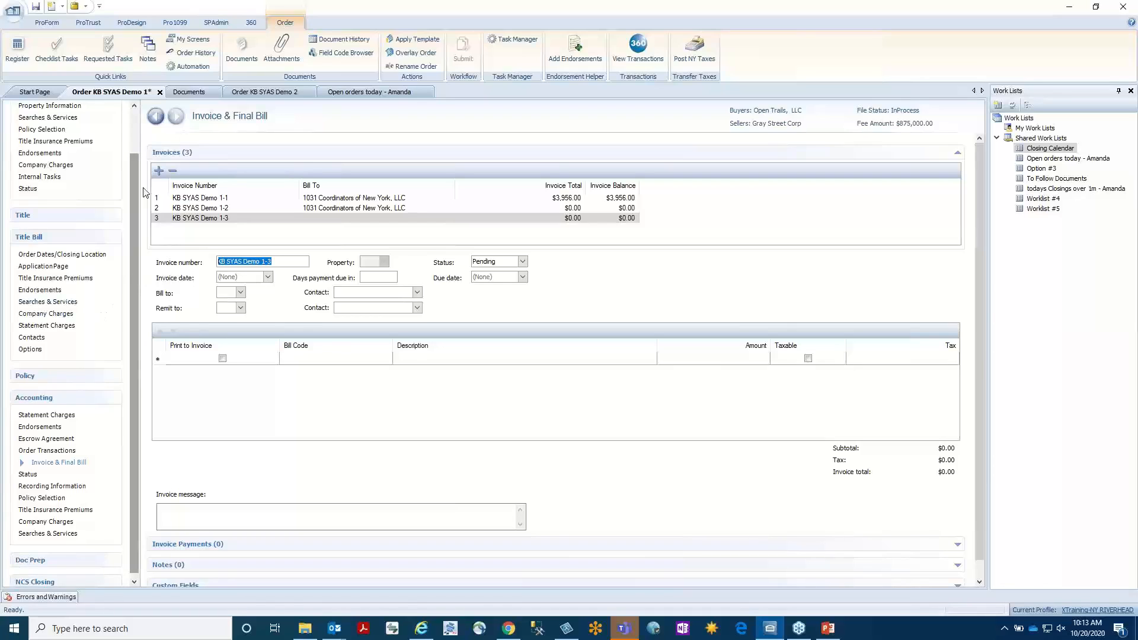
# Go to the order's contacts and view the details of the Attorney (L) contact, including the county.
pyautogui.scroll(2, 147, 178)
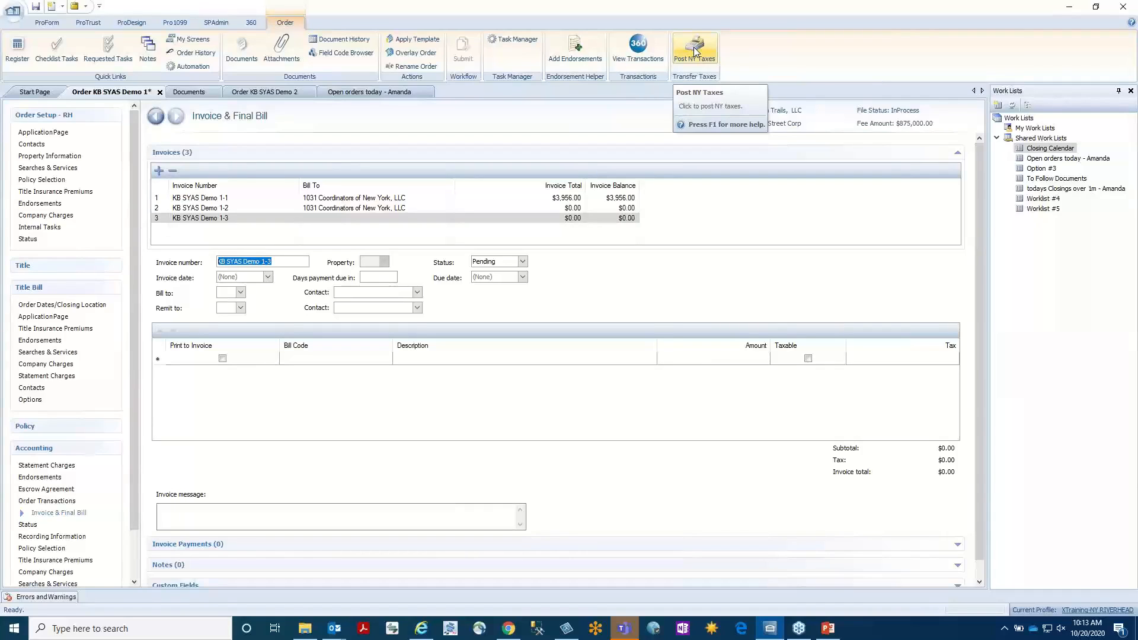
pyautogui.click(23, 146)
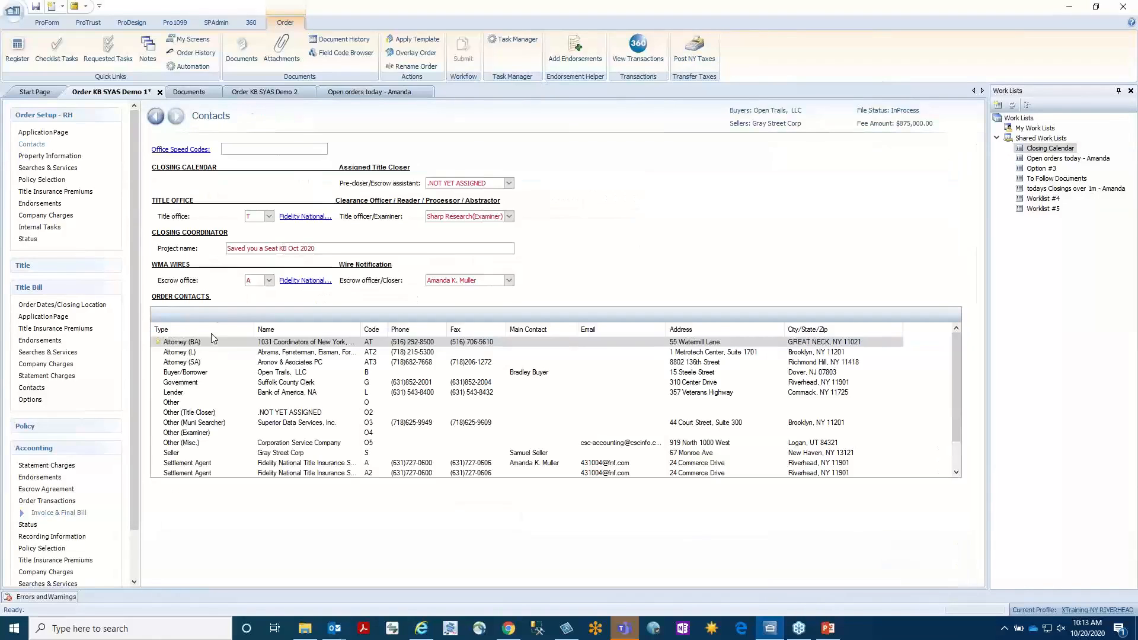
pyautogui.click(219, 353)
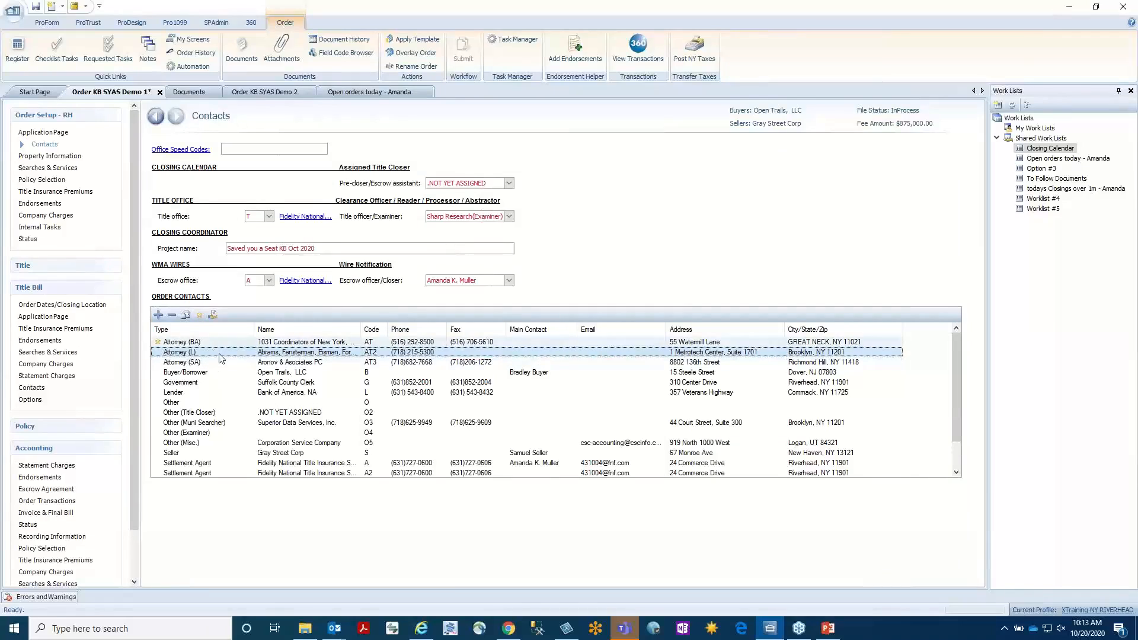
pyautogui.doubleClick(219, 353)
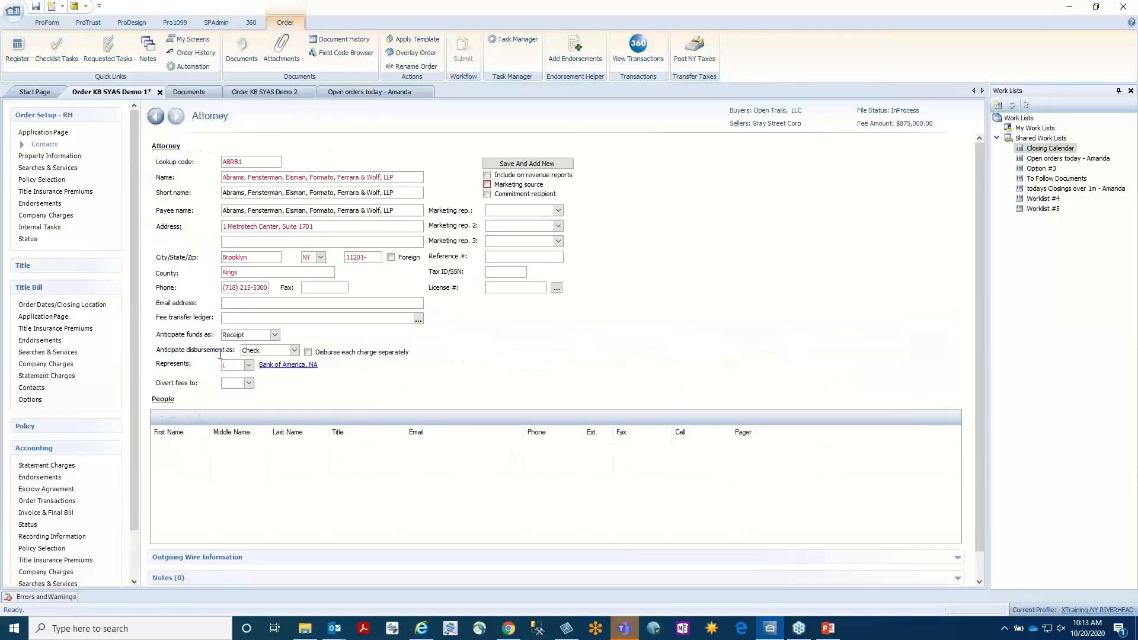
pyautogui.doubleClick(251, 274)
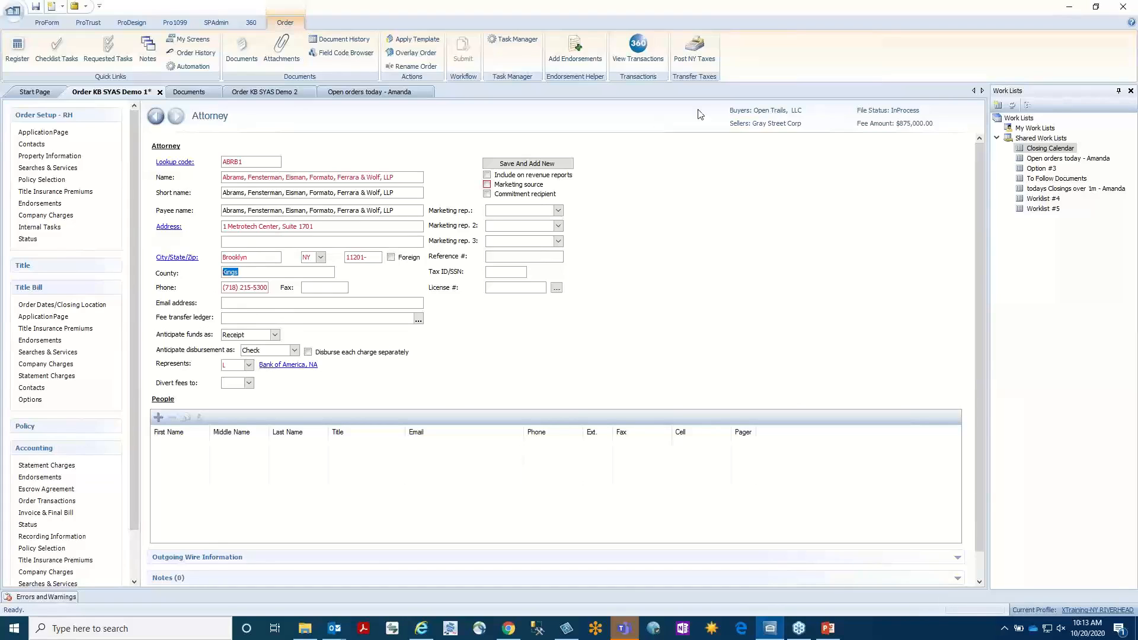
# Post the NY taxes to the recording taxes section with a sales price of $987,000.00, overwriting the previously posted data.
pyautogui.click(695, 48)
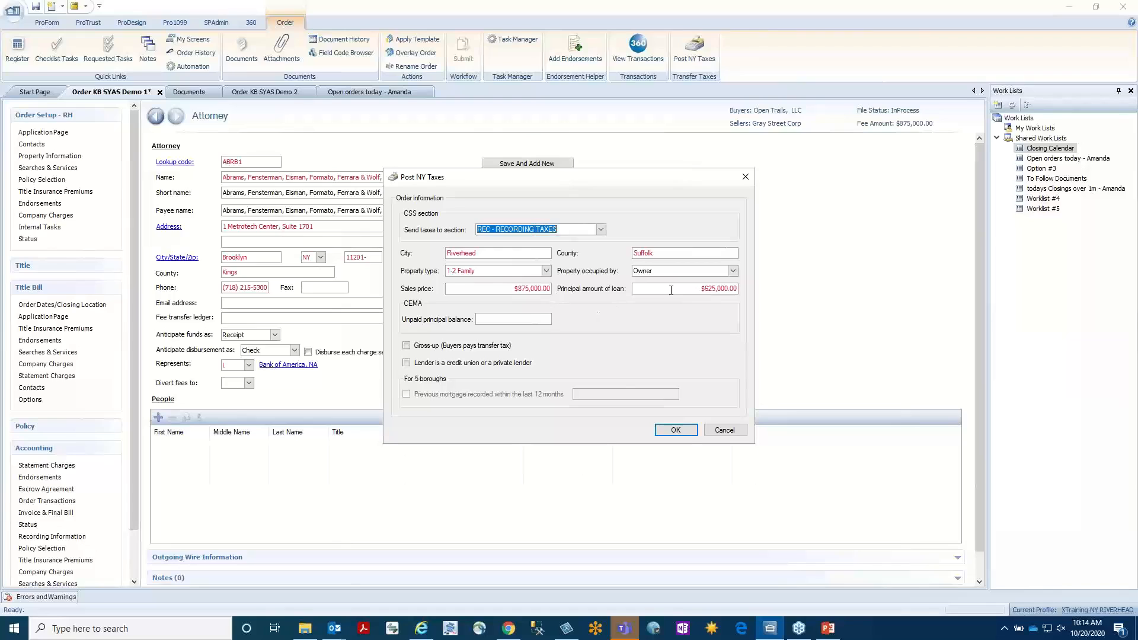
pyautogui.click(479, 257)
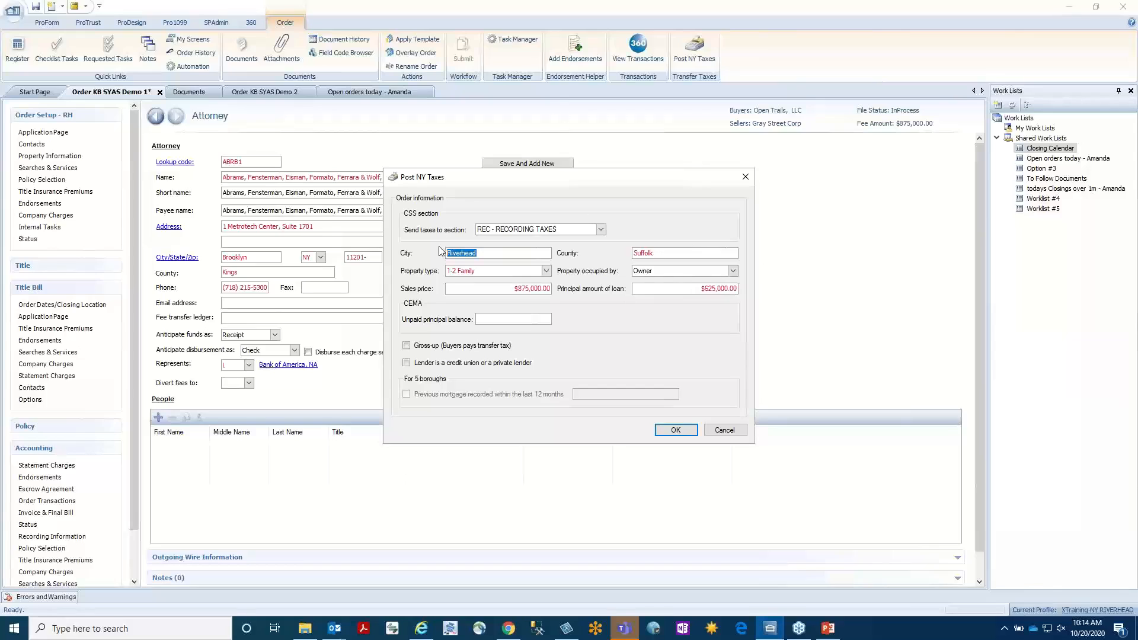
pyautogui.click(516, 289)
pyautogui.hotkey('shift', 'End')
pyautogui.write('987000')
pyautogui.click(676, 431)
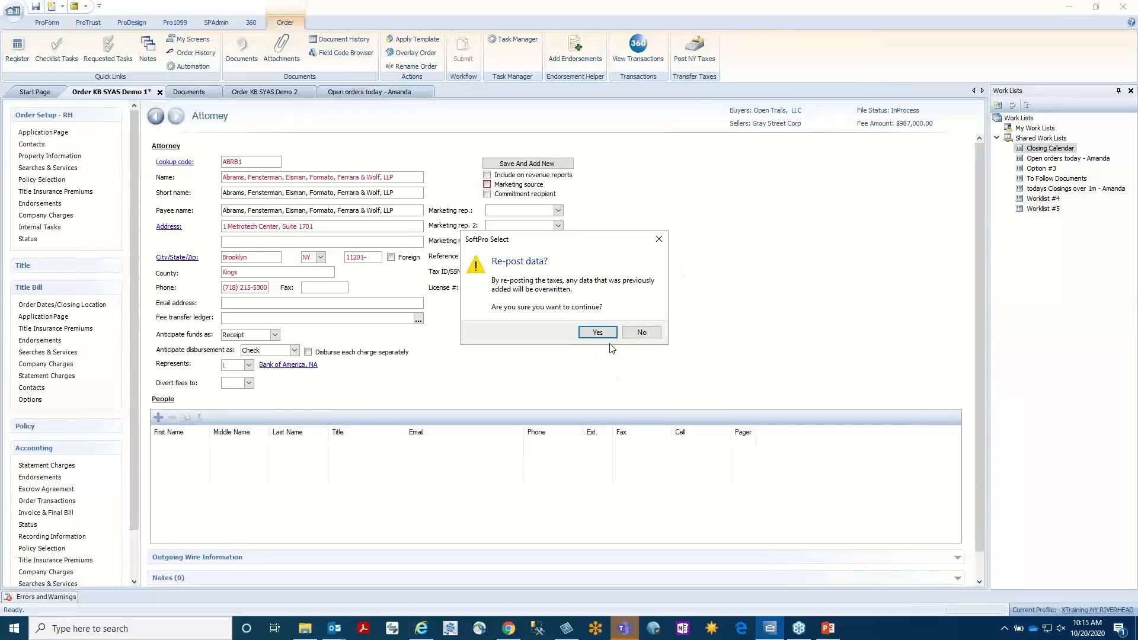
pyautogui.click(598, 333)
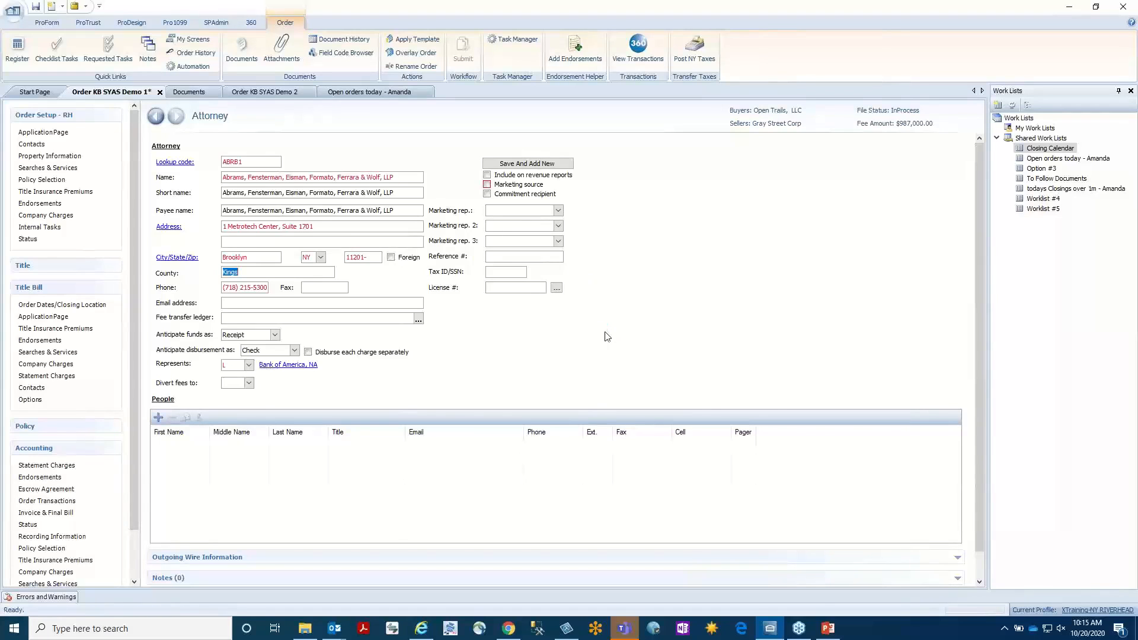
# In the Title Bill statement charges, examine the CPF Tax line's fee schedule options under Recording Taxes and close its details.
pyautogui.click(52, 377)
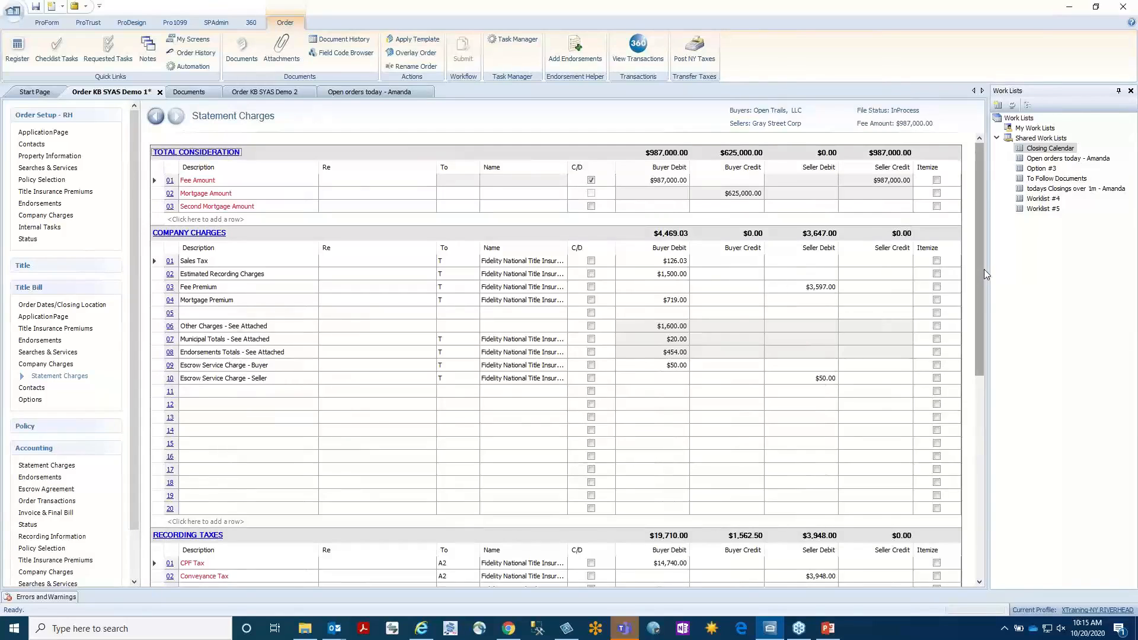
pyautogui.scroll(-2, 983, 311)
pyautogui.scroll(-5, 984, 337)
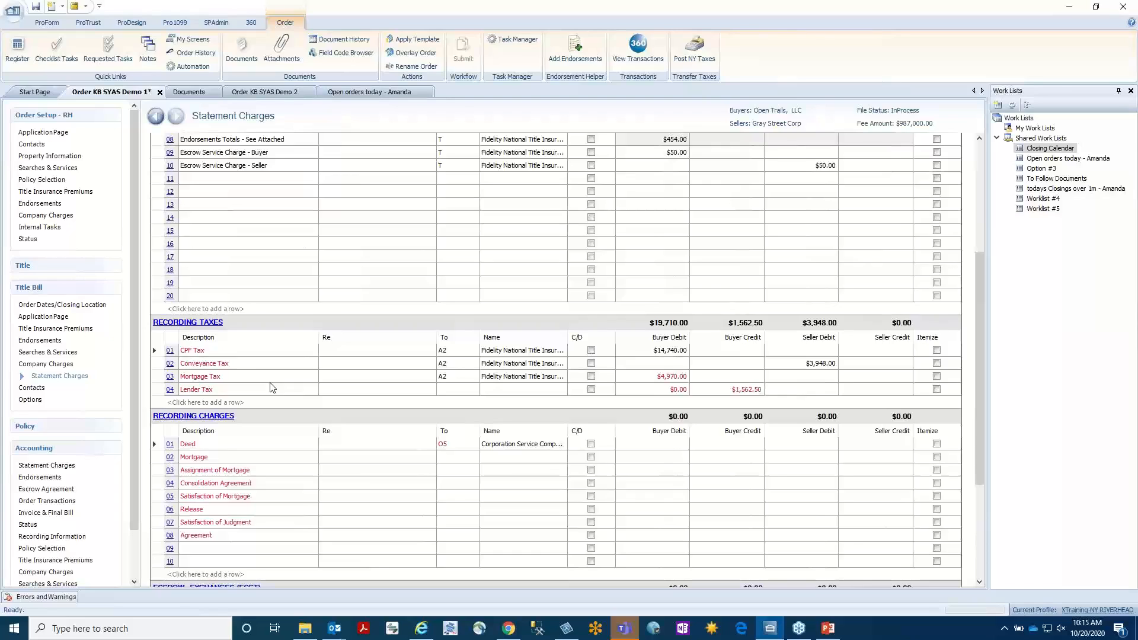
pyautogui.click(170, 350)
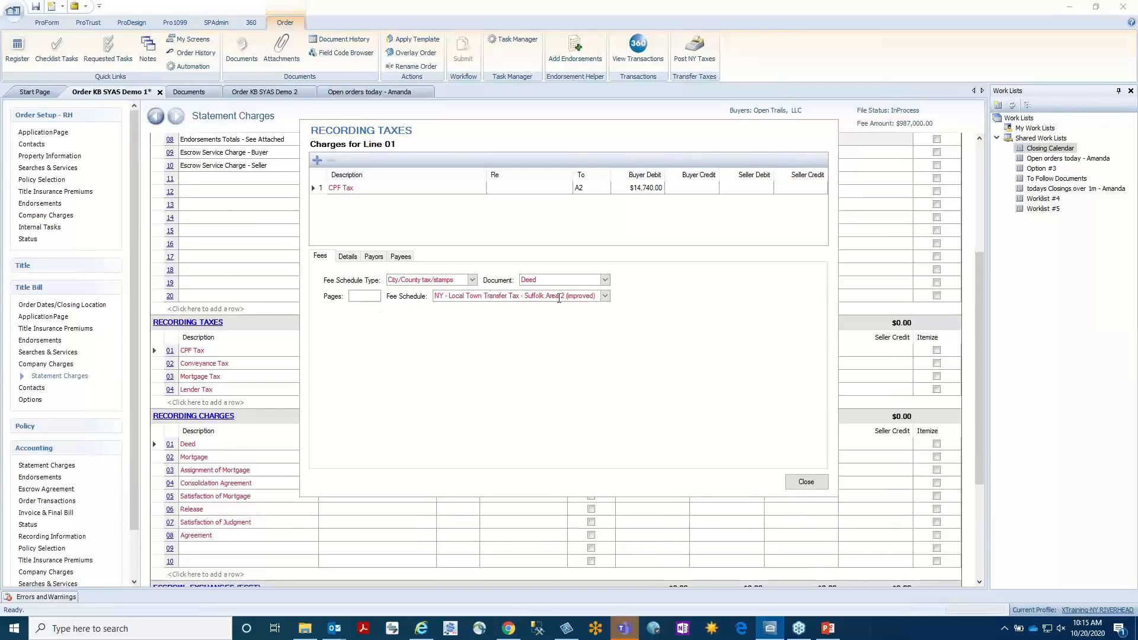
pyautogui.click(605, 296)
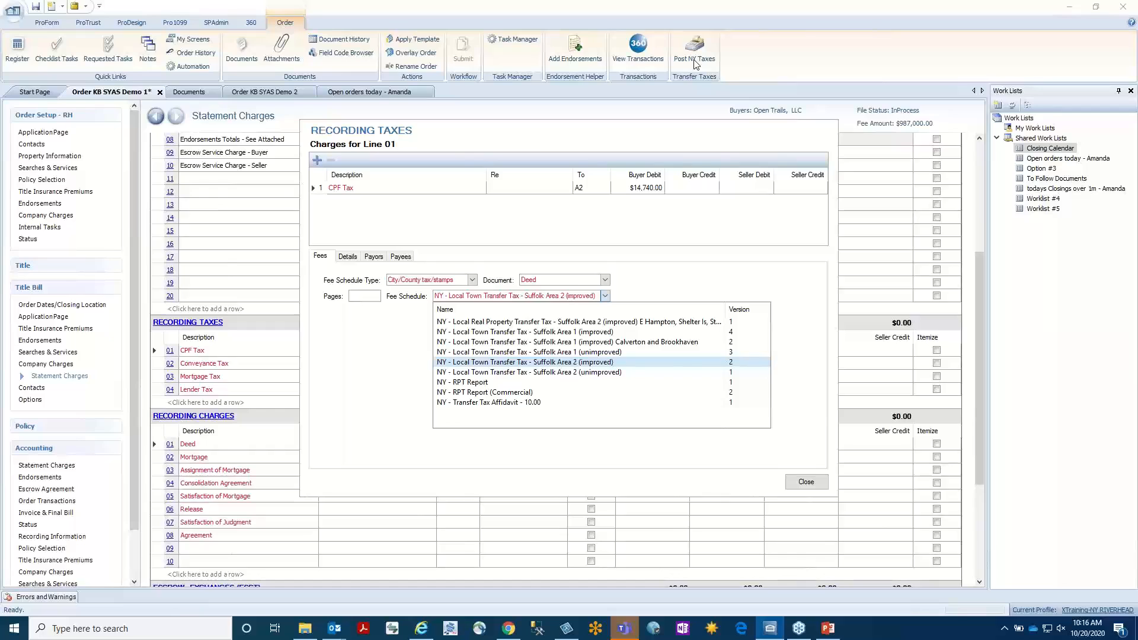
pyautogui.click(815, 487)
pyautogui.click(806, 482)
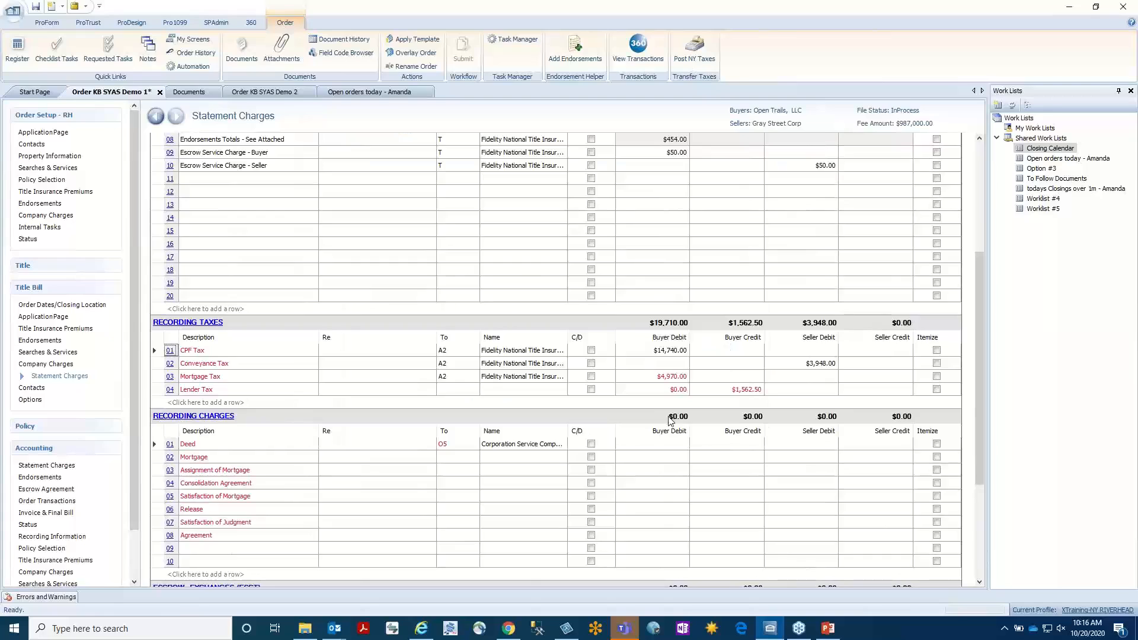
# Override the CPF Tax buyer debit under Recording Taxes with 15000.
pyautogui.click(648, 351)
pyautogui.write('15000')
pyautogui.press('Tab')
# Review the Post NY Taxes order information from the Application Page without posting, and go to the Title Bill Application Page.
pyautogui.click(40, 133)
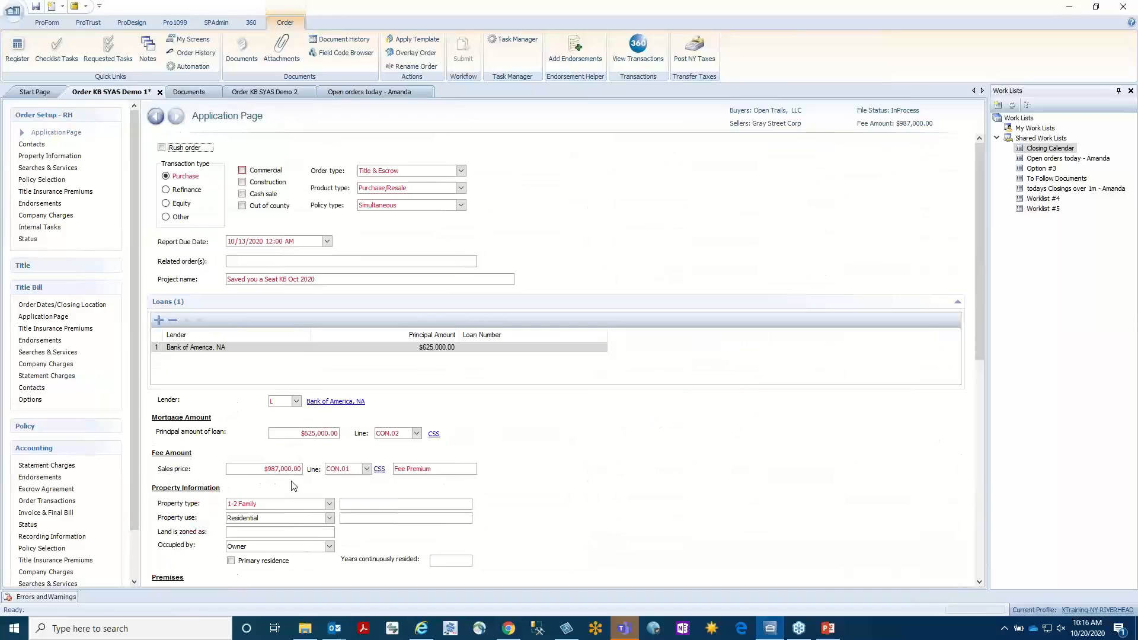
pyautogui.click(694, 50)
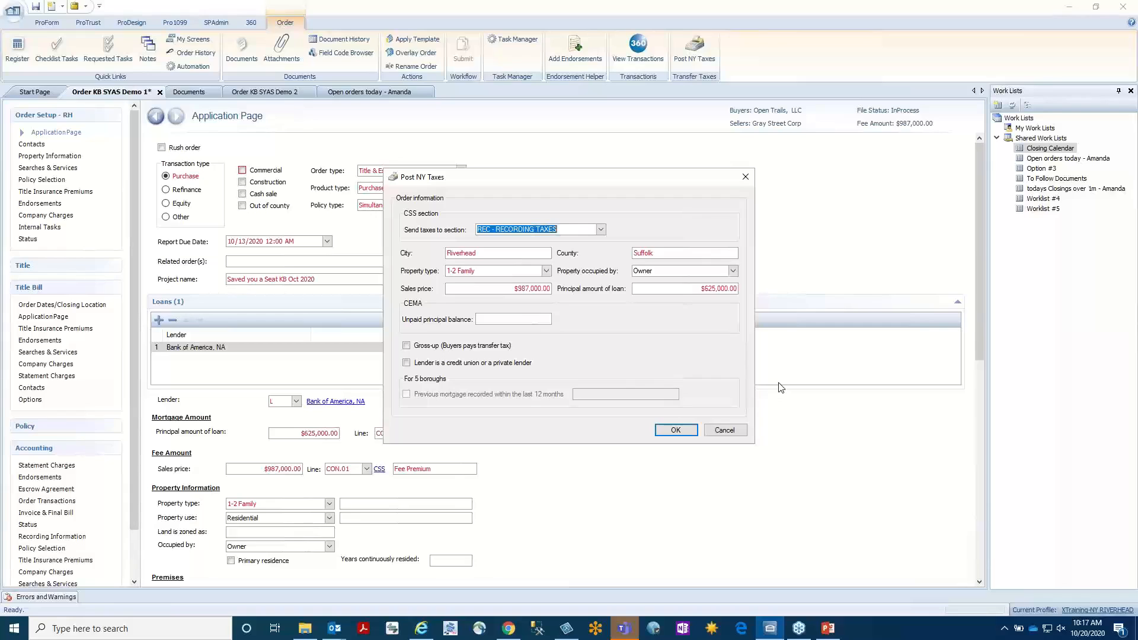
pyautogui.click(726, 430)
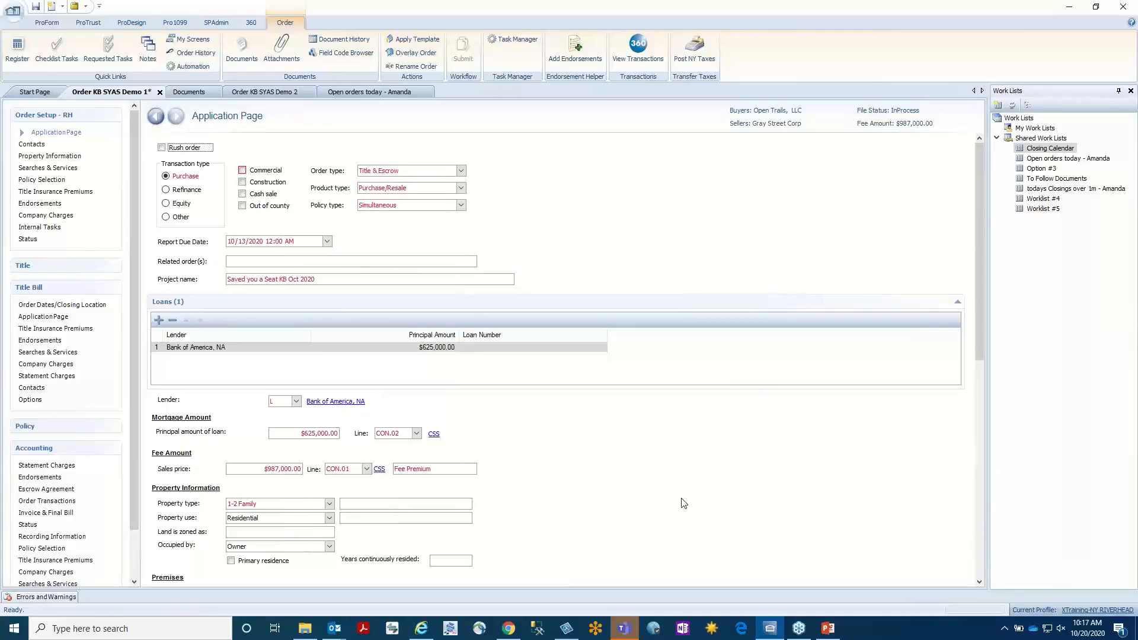
pyautogui.click(65, 134)
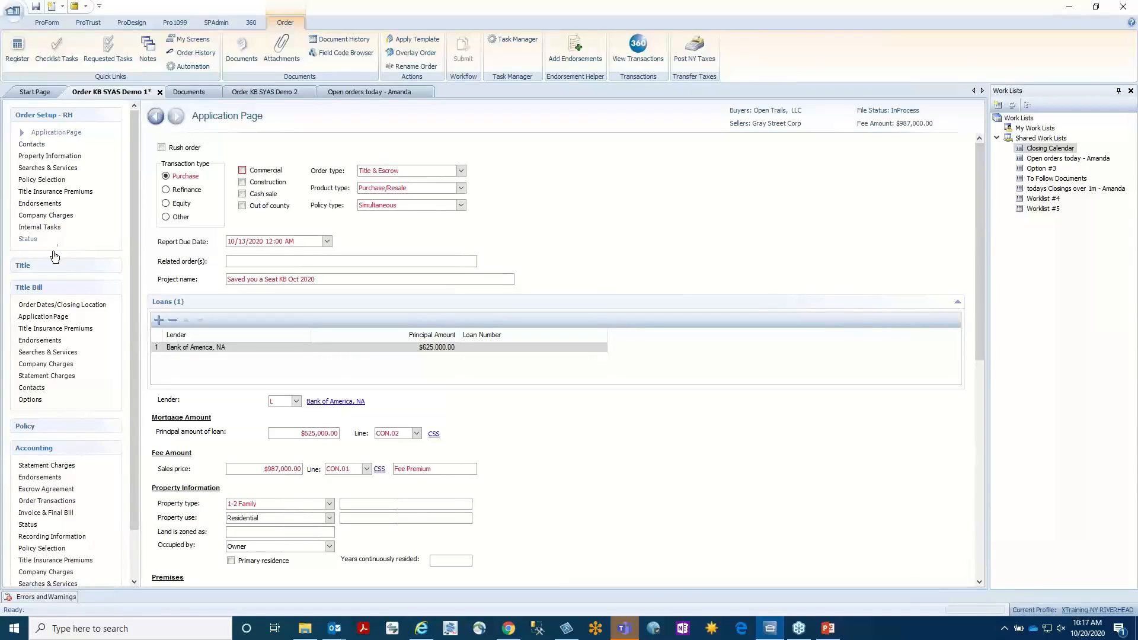
pyautogui.click(50, 316)
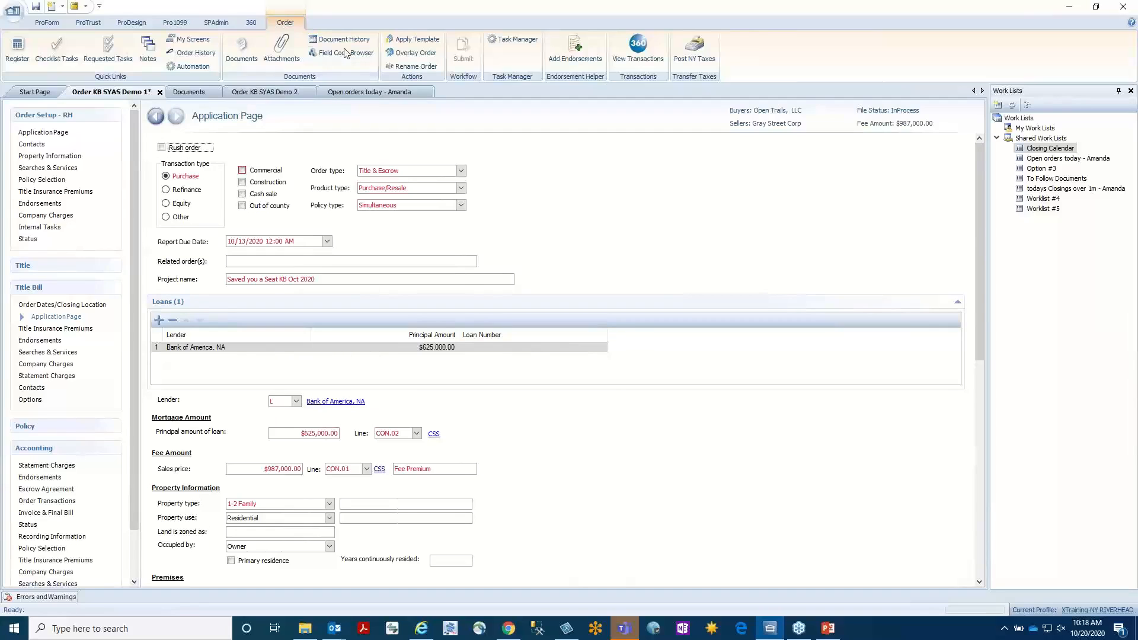
# Search the order's documents for "invoice", select the Accounting Corporate Invoice, and preview it for Invoice 1.
pyautogui.click(241, 49)
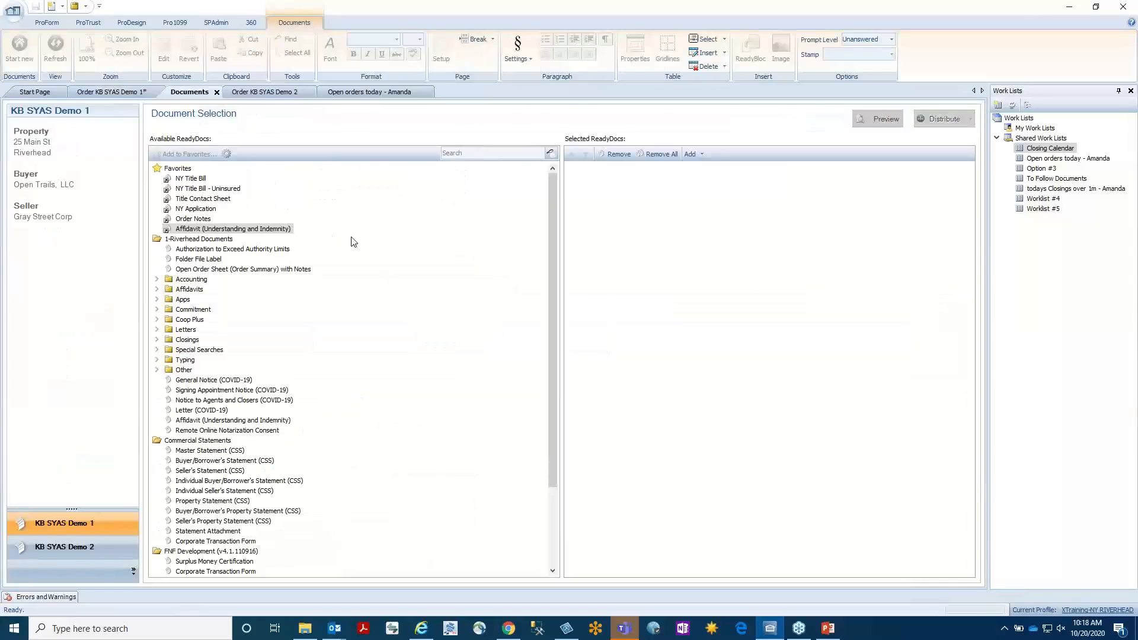
pyautogui.click(478, 151)
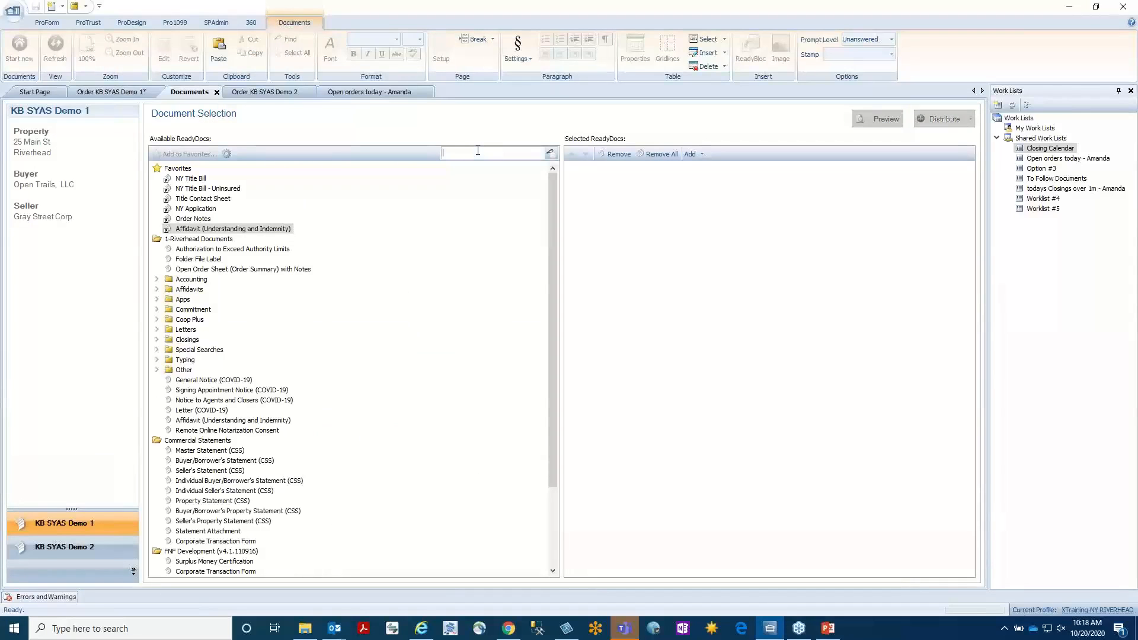
pyautogui.write('invoice')
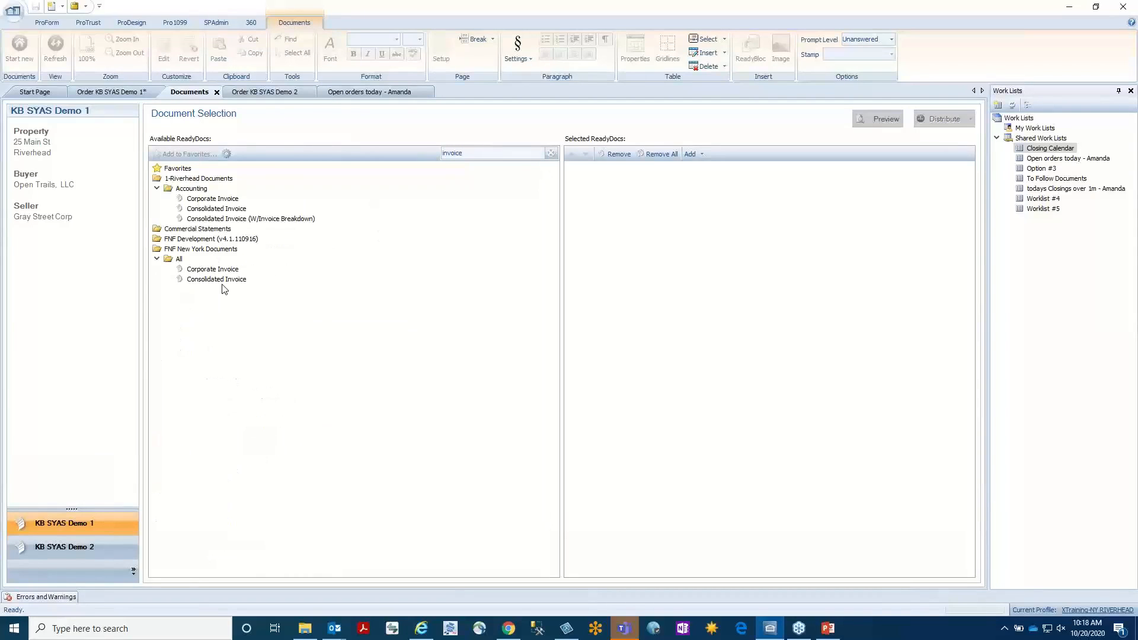
pyautogui.moveTo(219, 200); pyautogui.dragTo(657, 300)
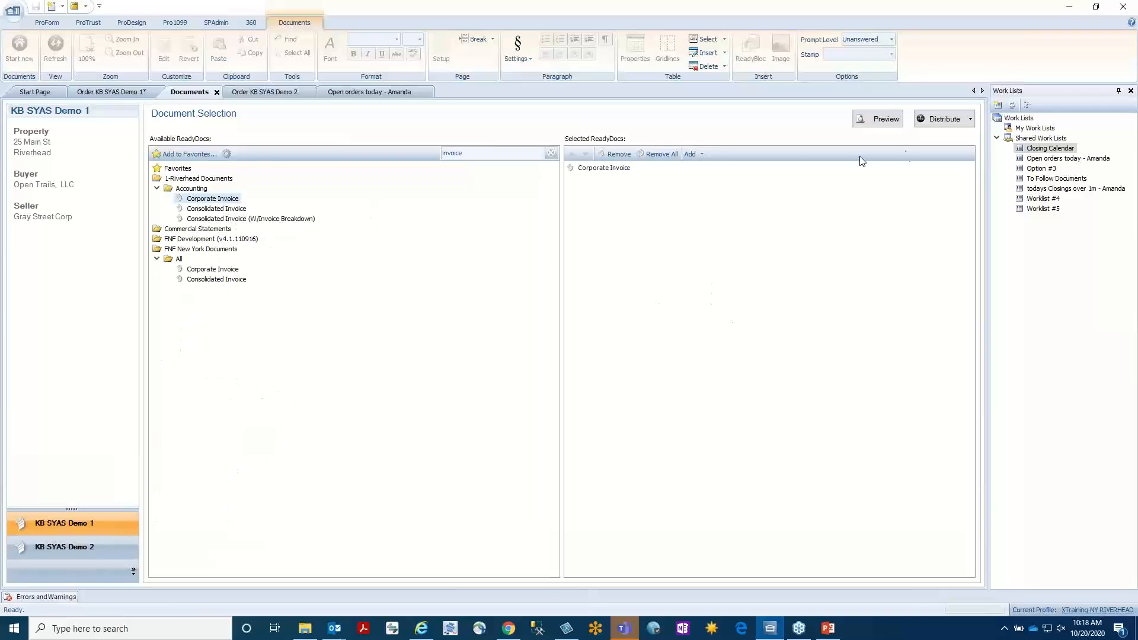
pyautogui.click(897, 120)
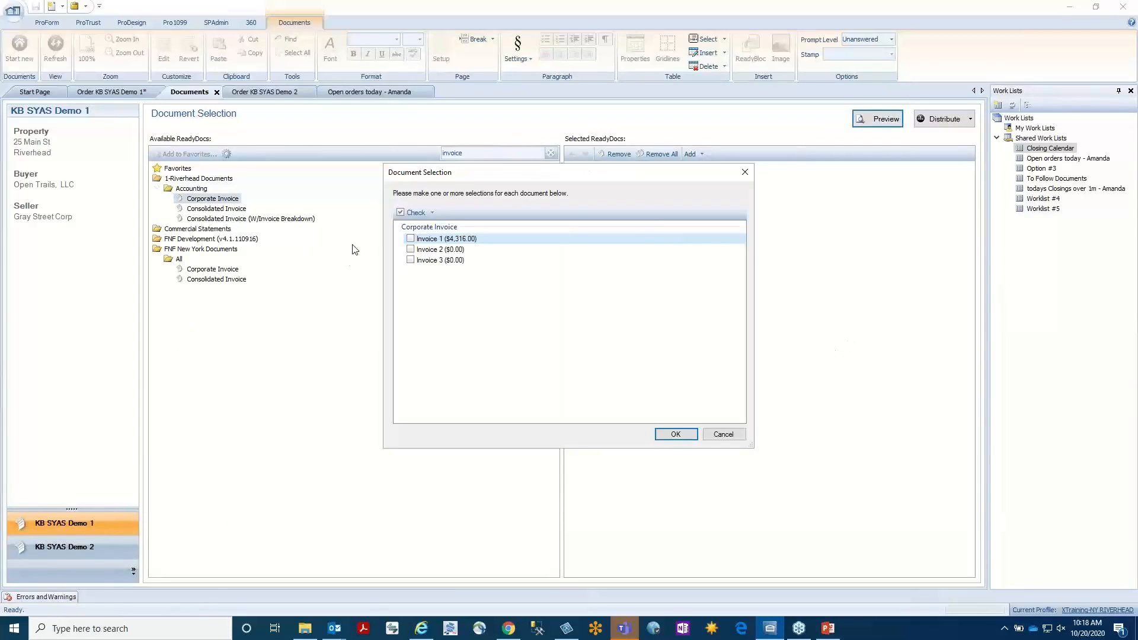
pyautogui.click(411, 238)
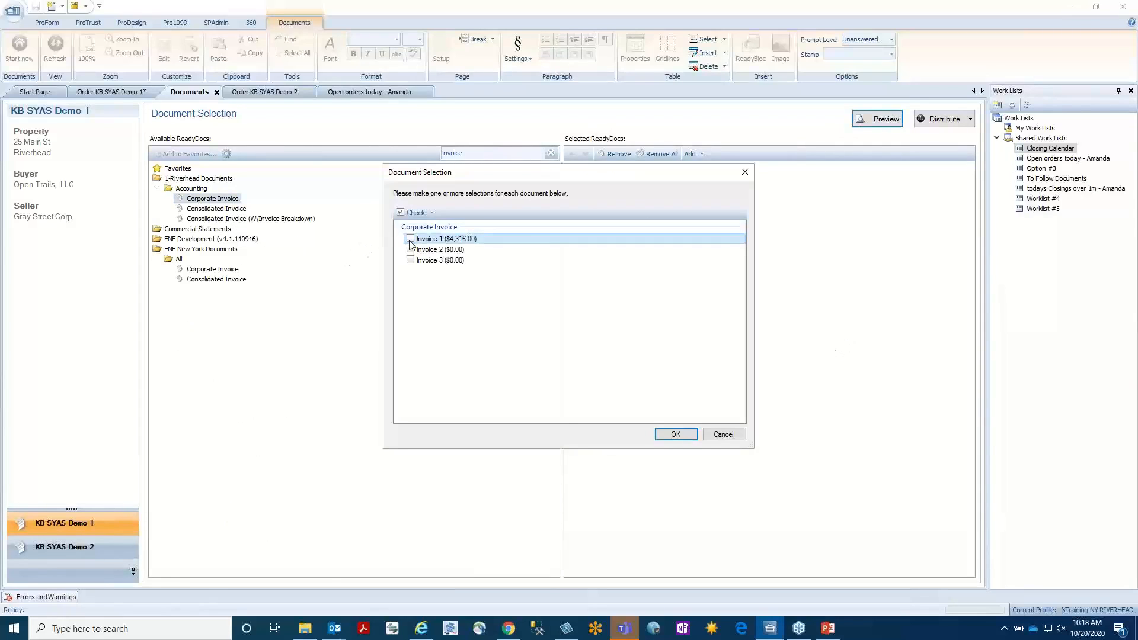
pyautogui.click(675, 433)
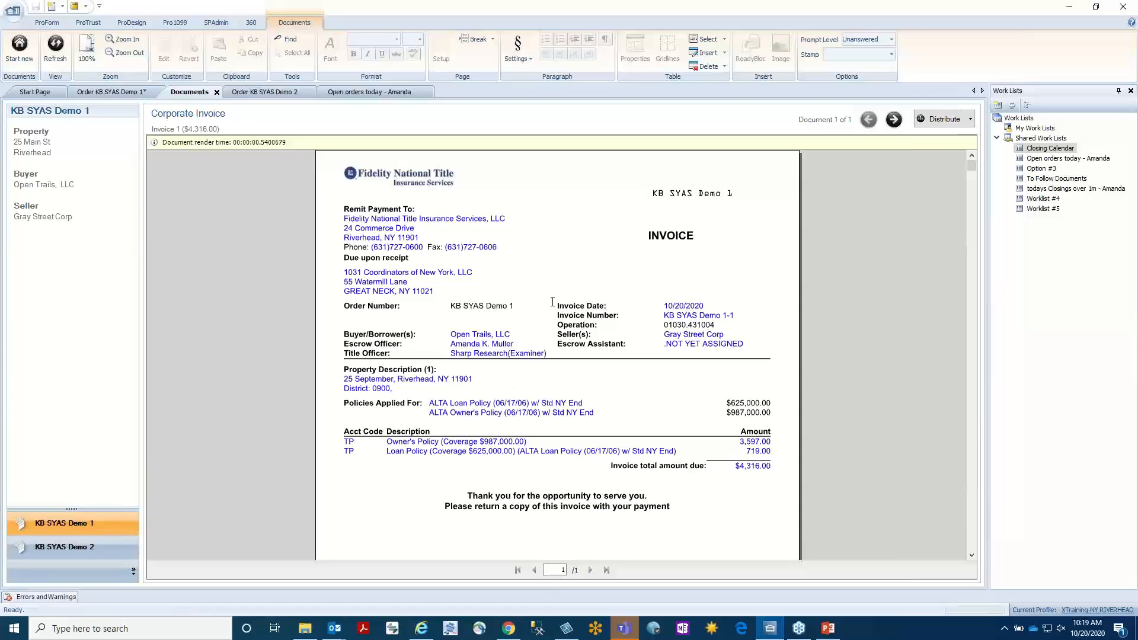
# Return to order KB SYAS Demo 1, add a blank task on the Searches & Services screen, and open its task lookup table.
pyautogui.click(117, 94)
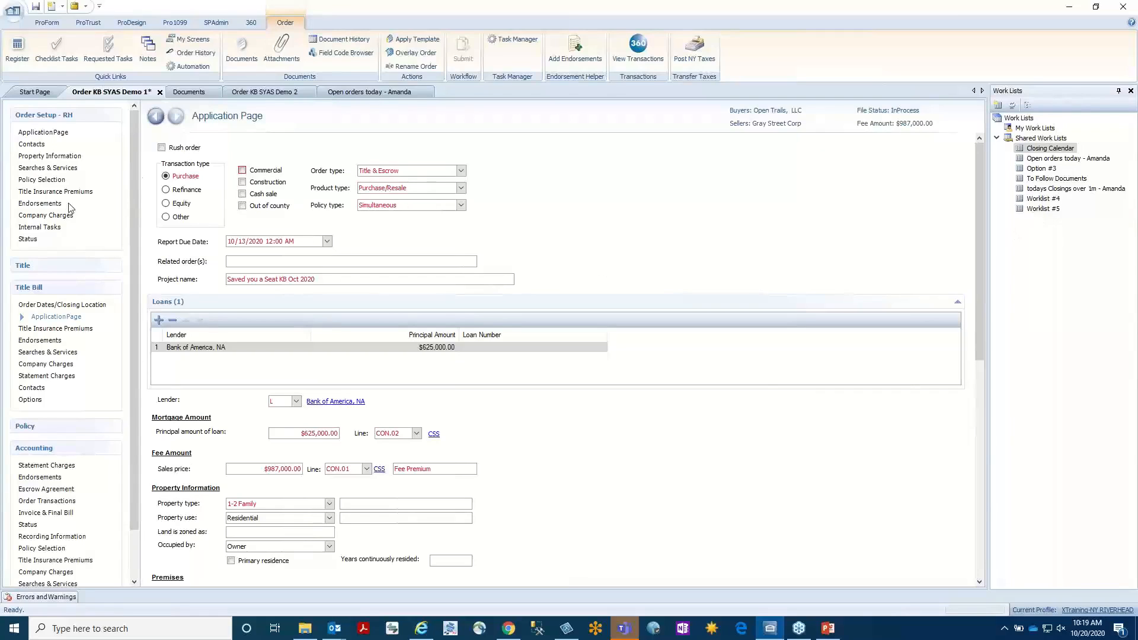
pyautogui.click(48, 168)
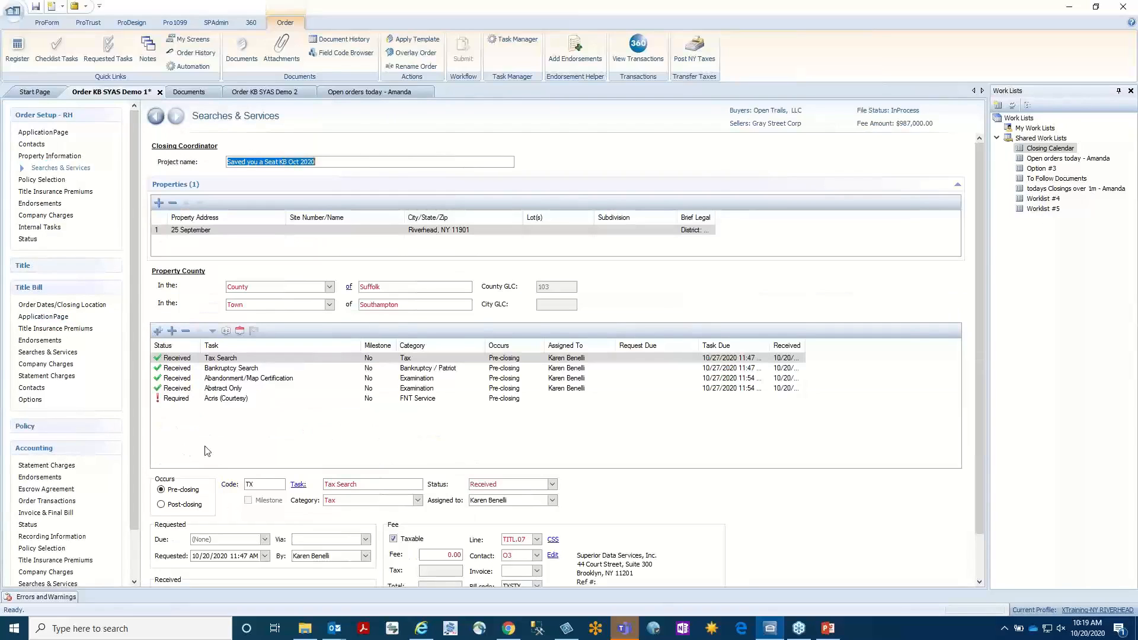
pyautogui.click(172, 330)
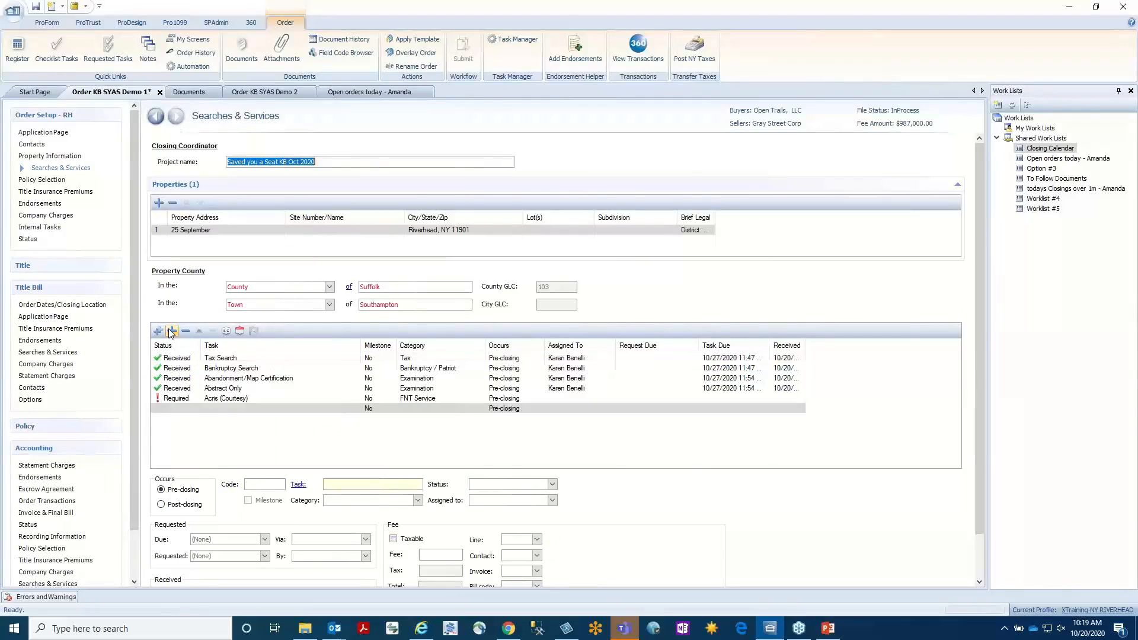
pyautogui.click(298, 485)
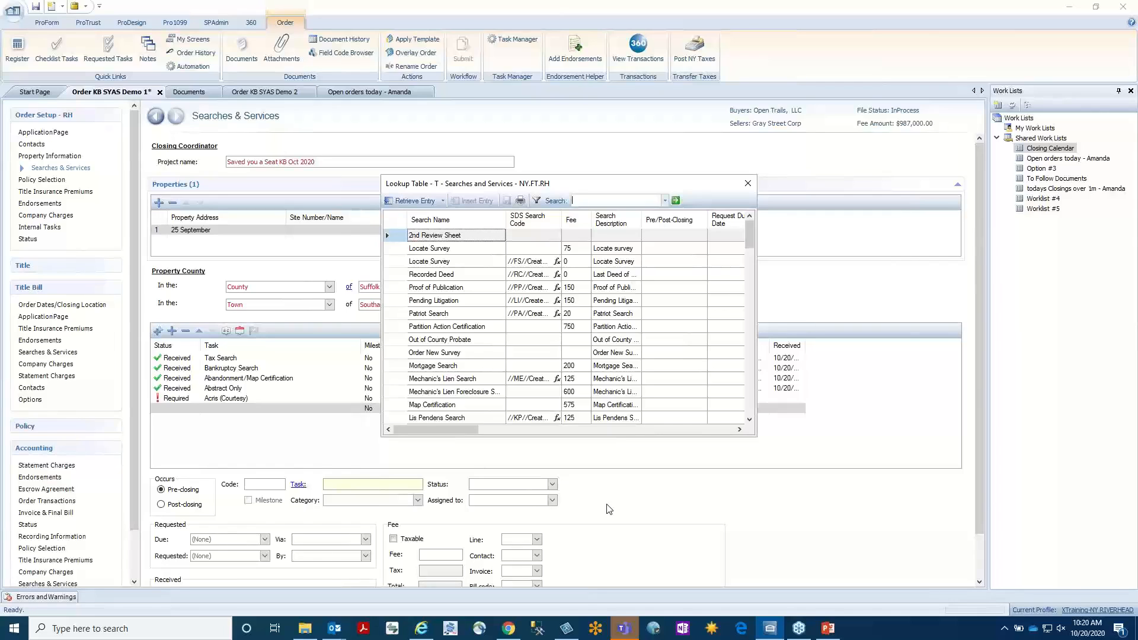
# Widen the Searches and Services lookup table, sort it by Search Name, and examine its Category, BillCode and IsTaxable columns.
pyautogui.moveTo(756, 368); pyautogui.dragTo(965, 358)
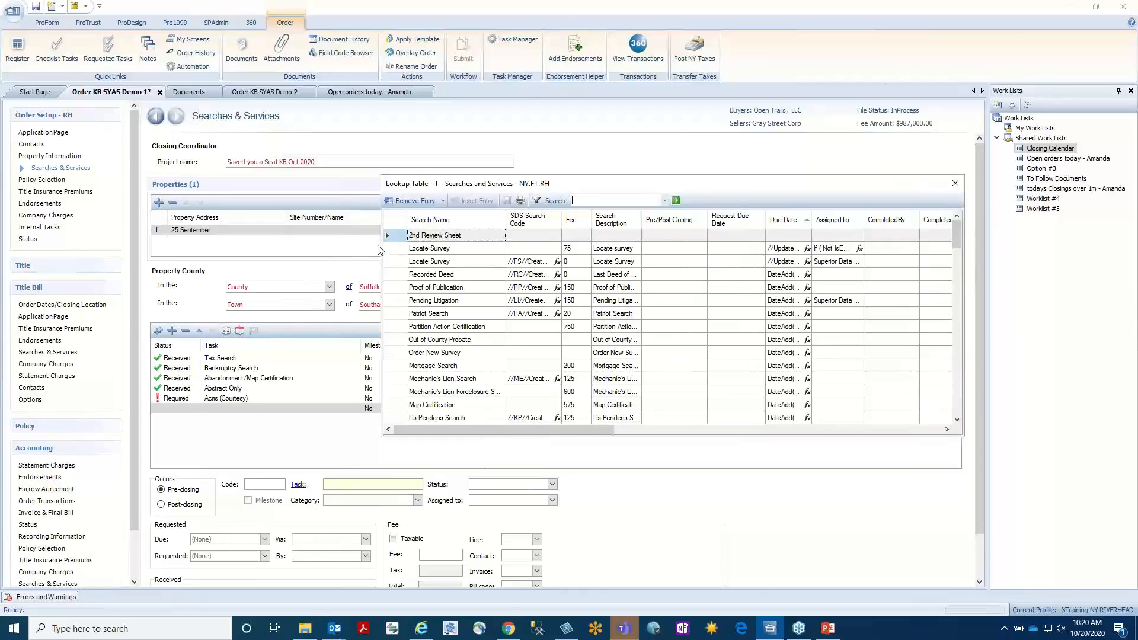
pyautogui.click(457, 222)
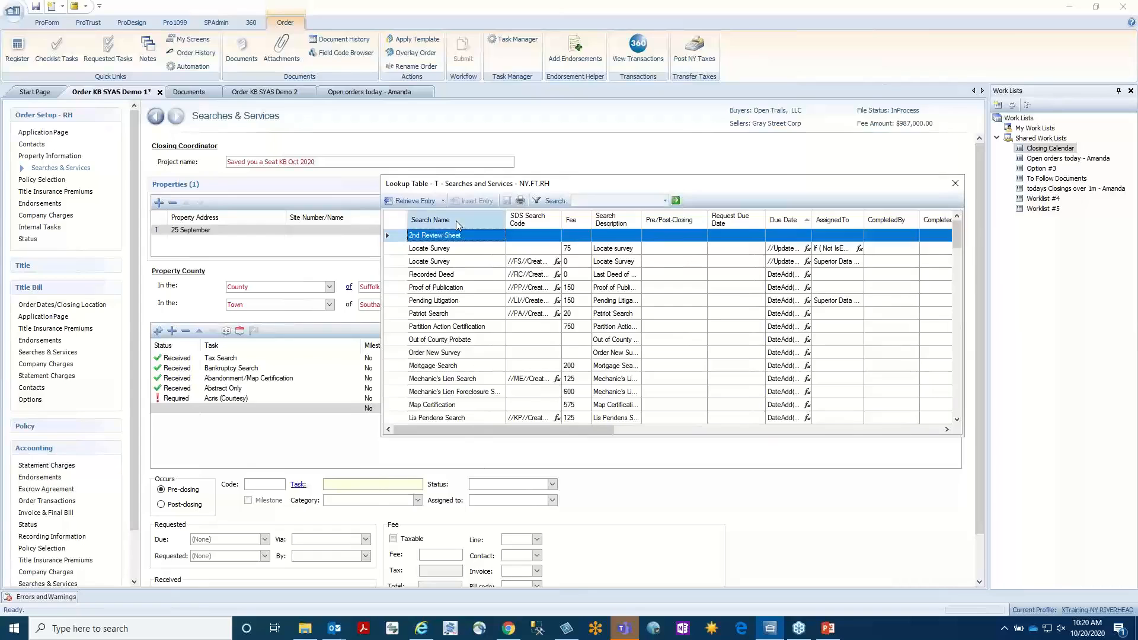
pyautogui.click(448, 220)
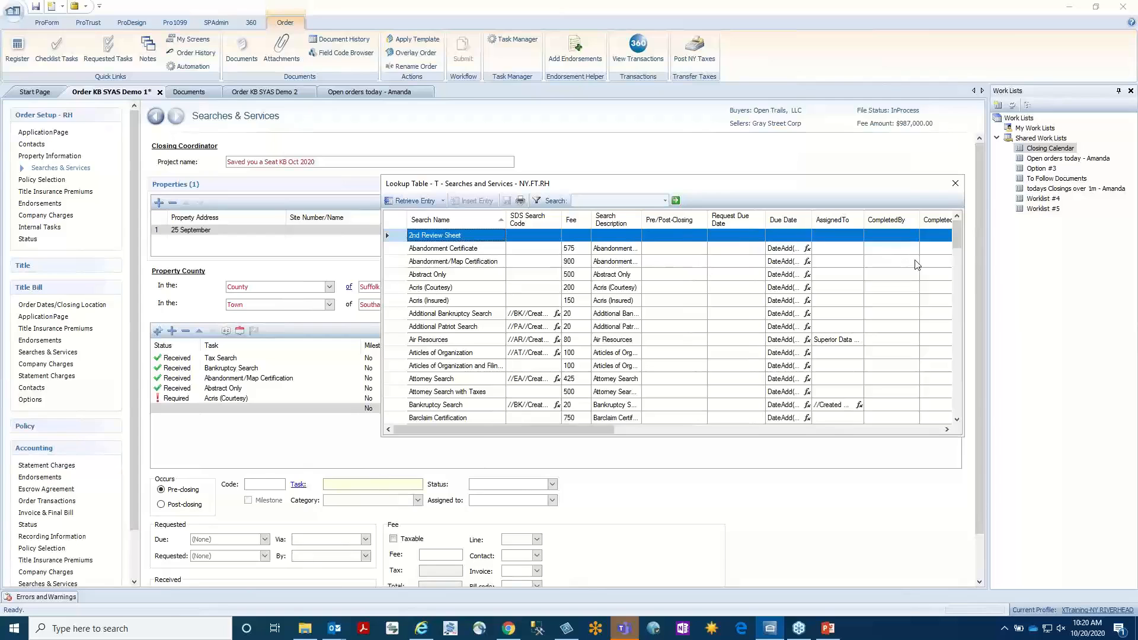
pyautogui.moveTo(566, 431); pyautogui.dragTo(954, 436)
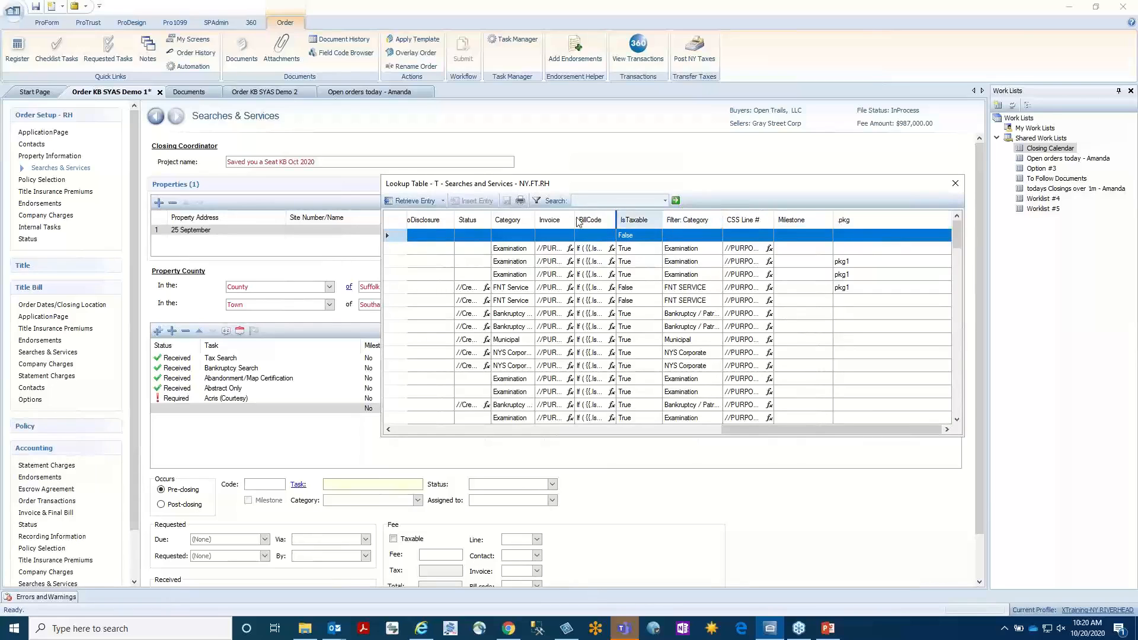
# Reposition the Filter: Category column directly after AssignedTo in the Searches and Services lookup table, and close the table.
pyautogui.moveTo(506, 222); pyautogui.dragTo(509, 222)
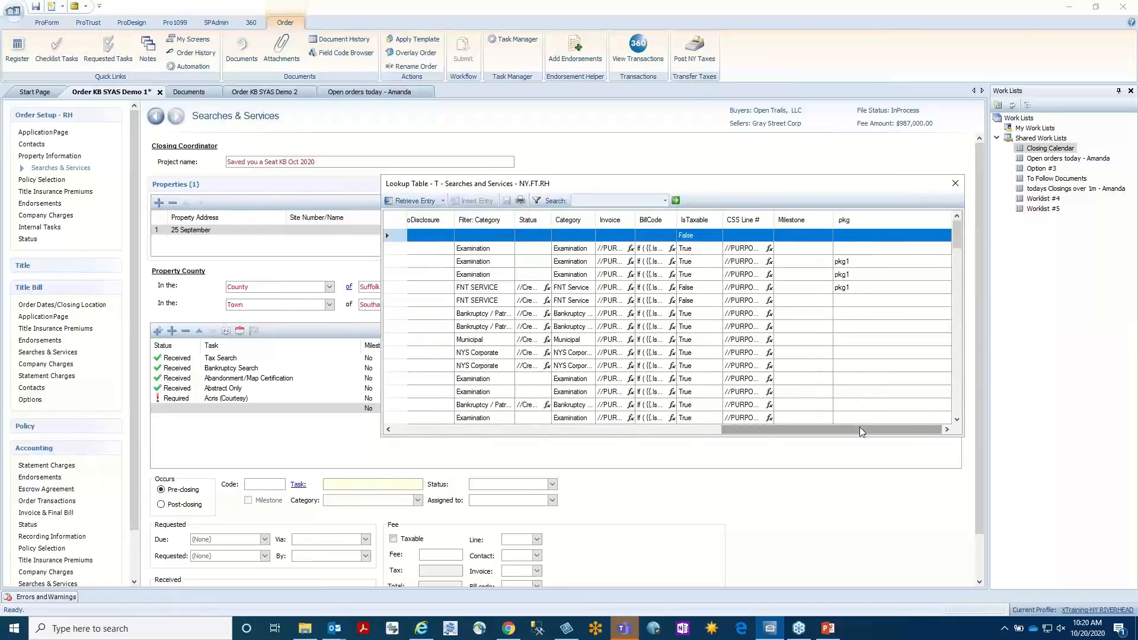
pyautogui.moveTo(717, 430); pyautogui.dragTo(513, 429)
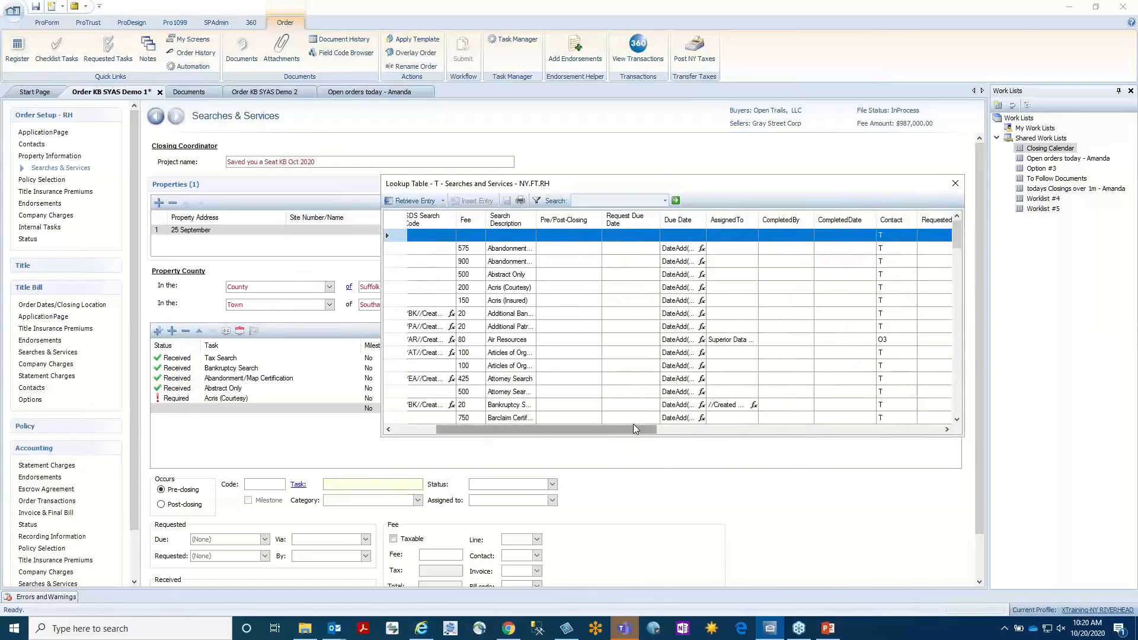
pyautogui.moveTo(634, 429); pyautogui.dragTo(761, 439)
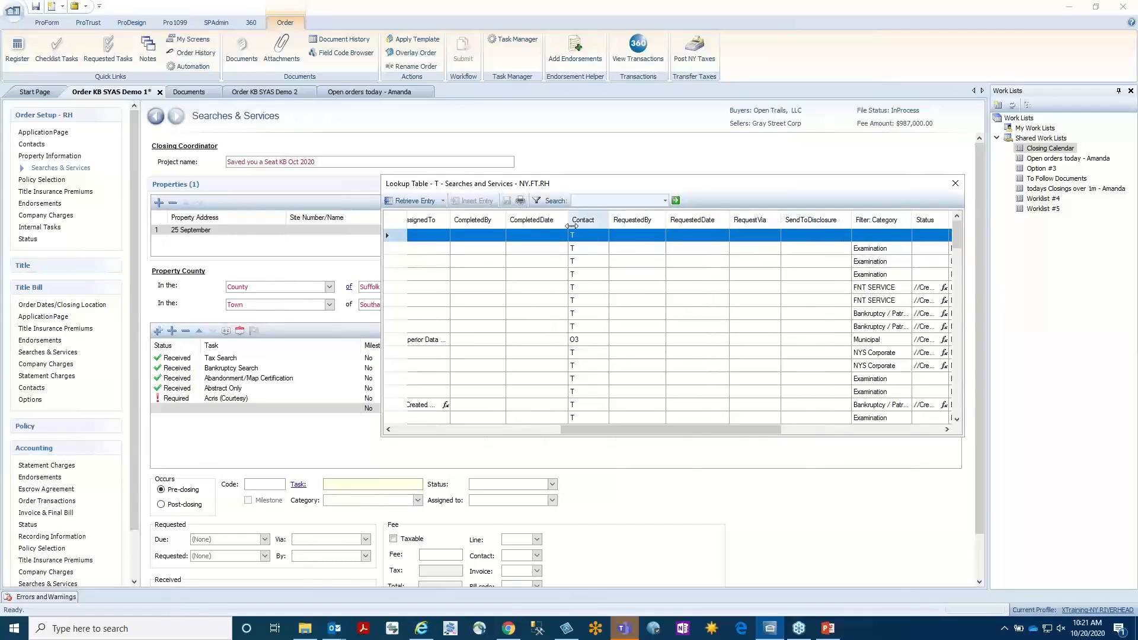
pyautogui.moveTo(887, 225); pyautogui.dragTo(443, 221)
pyautogui.moveTo(635, 428); pyautogui.dragTo(477, 415)
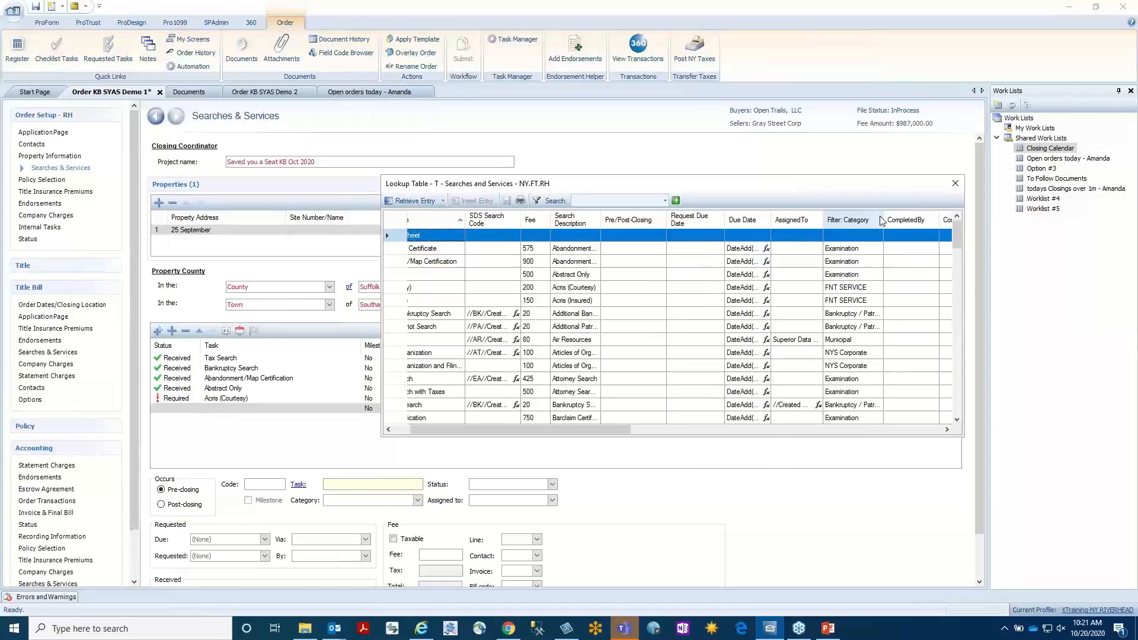
pyautogui.click(955, 184)
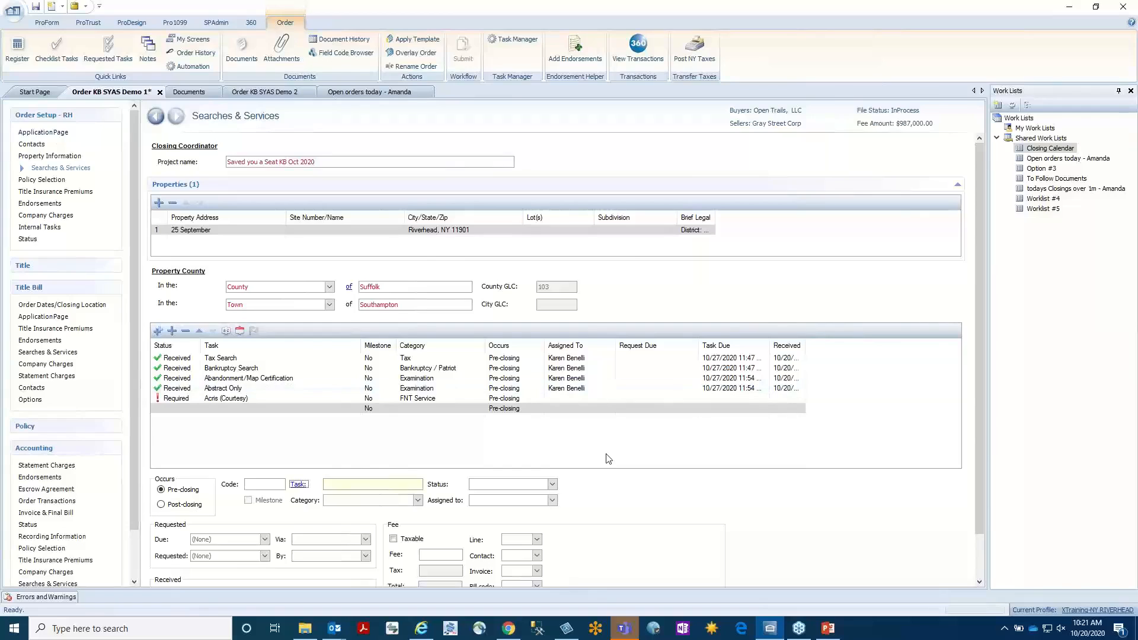
# Go to the Order Setup Application Page and display the field information for Report Due Date.
pyautogui.click(41, 132)
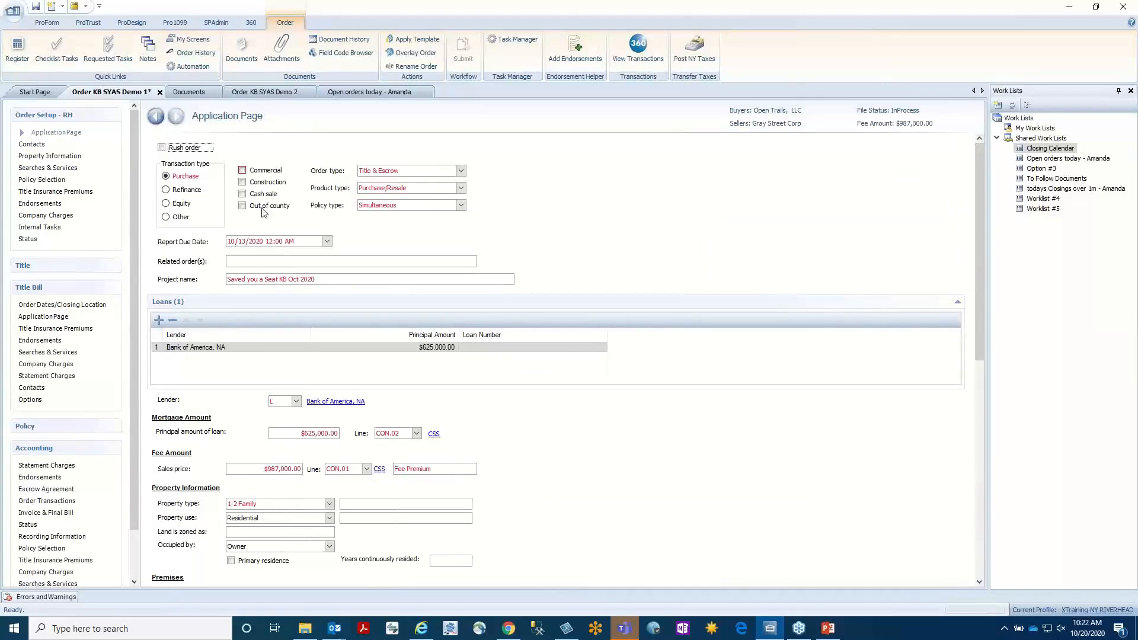
pyautogui.click(238, 243)
pyautogui.hotkey('ctrl', 'shift', 'f')
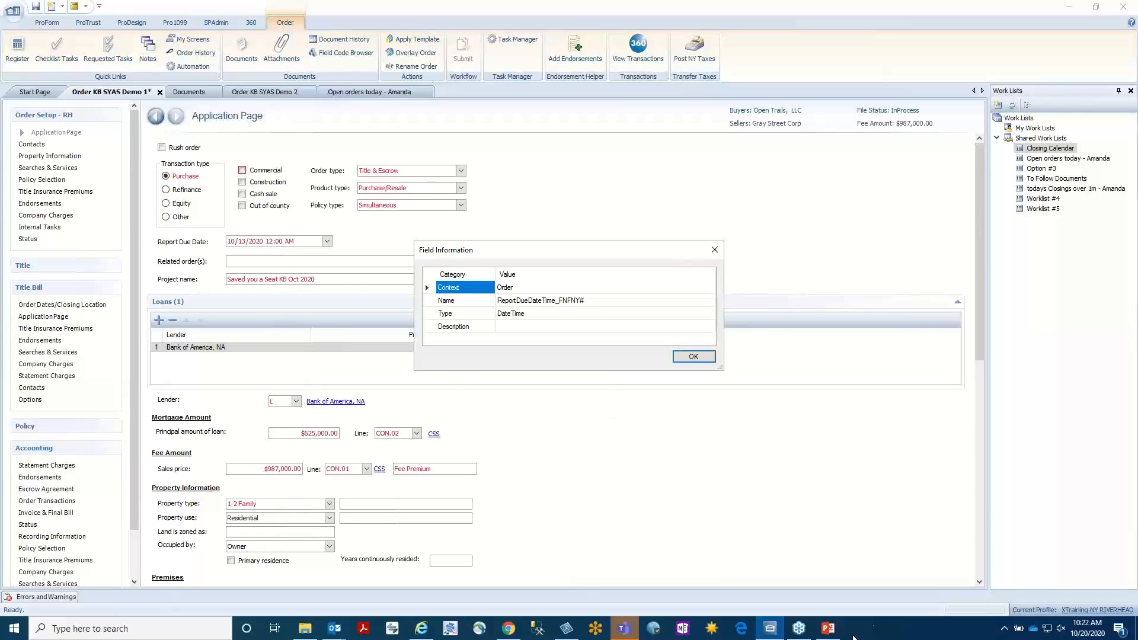
# Switch to the PowerPoint presentation SYAS Ep 15 - Customizing SP - Final.pptx, look over its closing slide thumbnails, and minimize it.
pyautogui.moveTo(831, 633)
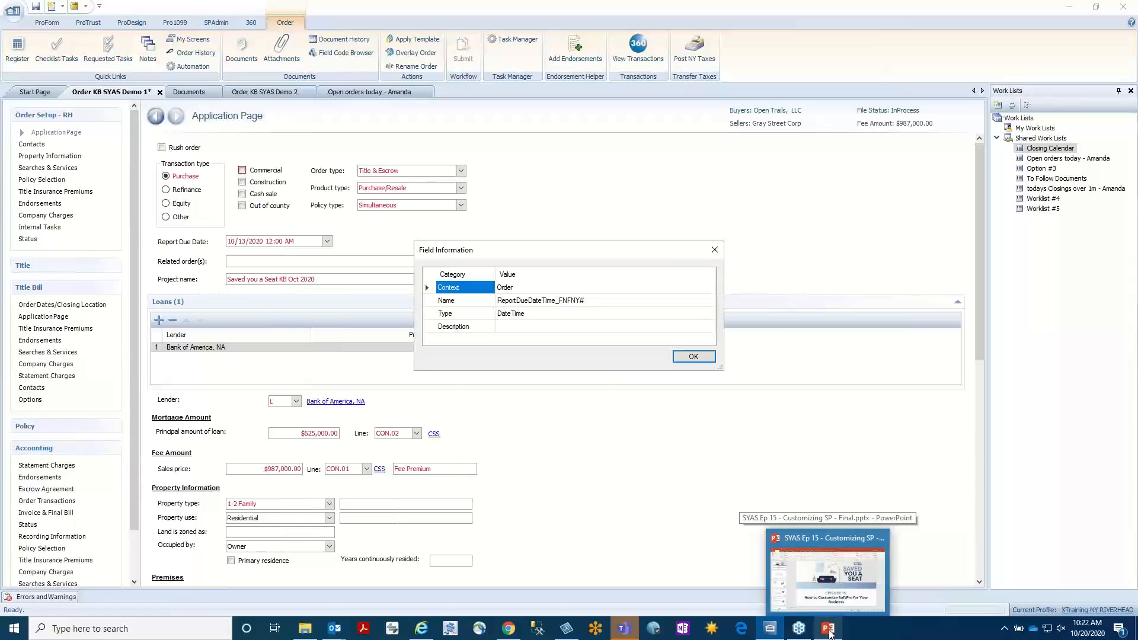
pyautogui.click(831, 633)
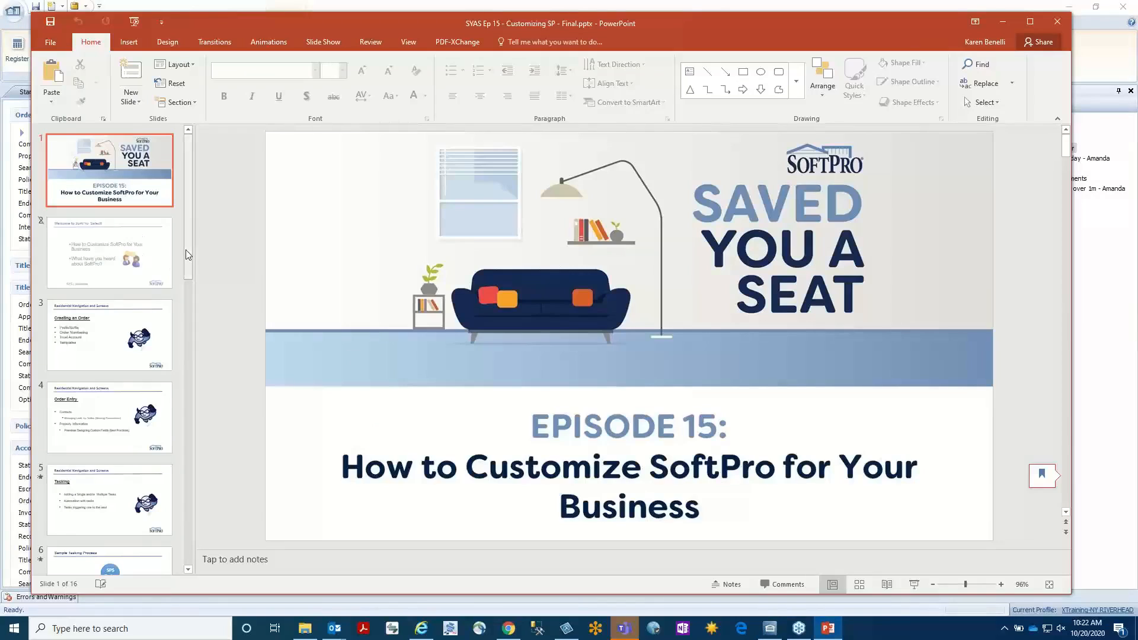
pyautogui.moveTo(190, 256); pyautogui.dragTo(190, 542)
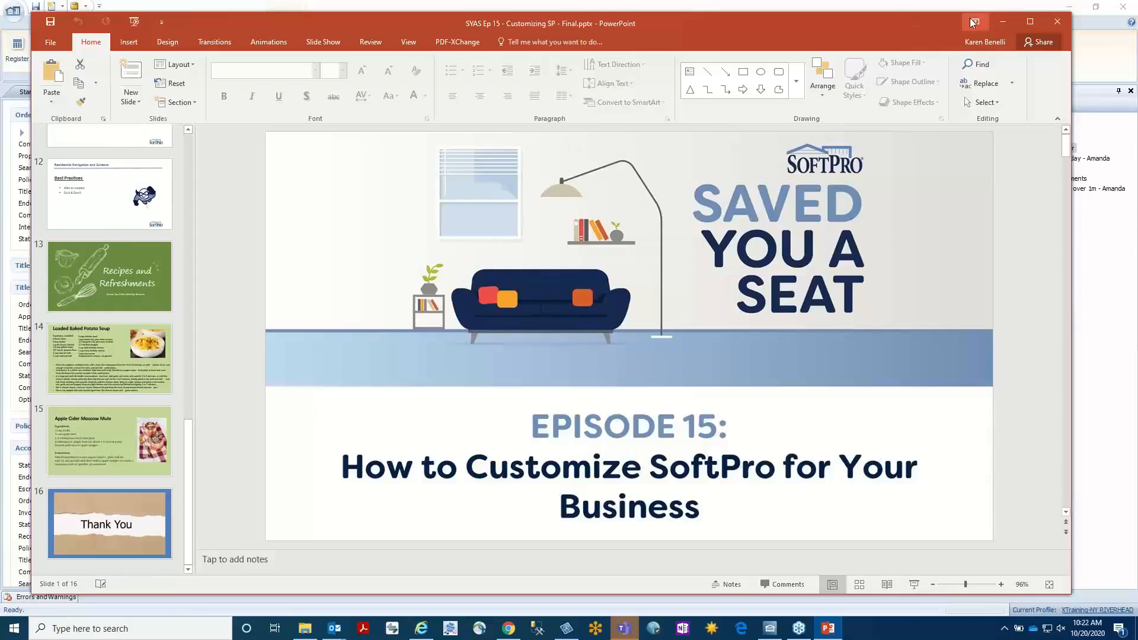
pyautogui.click(1002, 23)
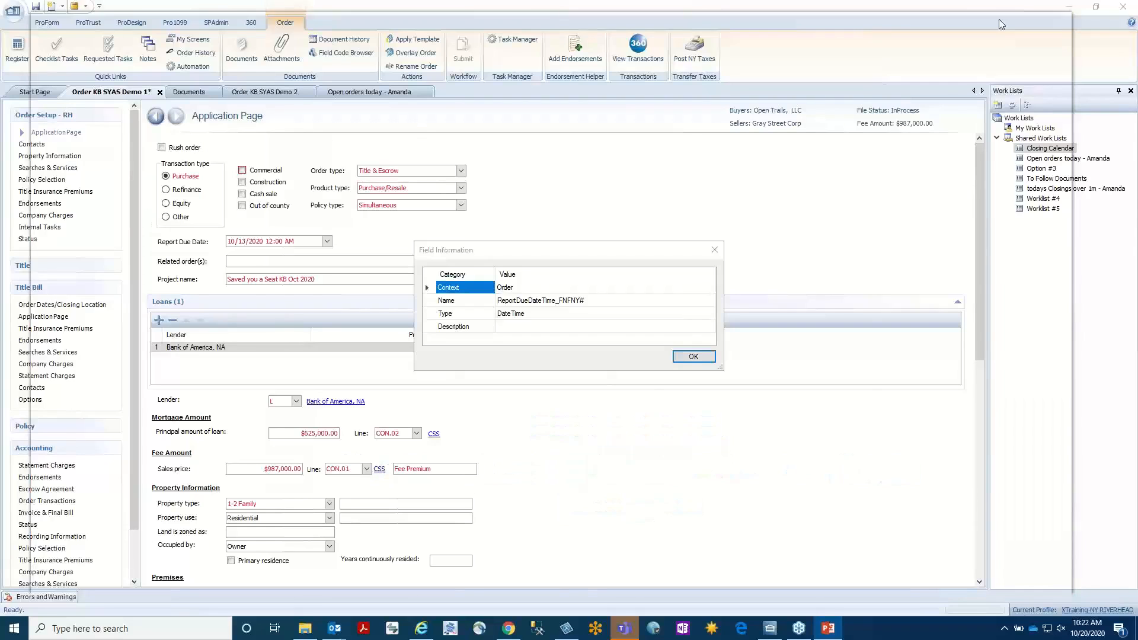
# Dismiss the Report Due Date field information, look up the field information for Related order(s), and close it.
pyautogui.click(686, 356)
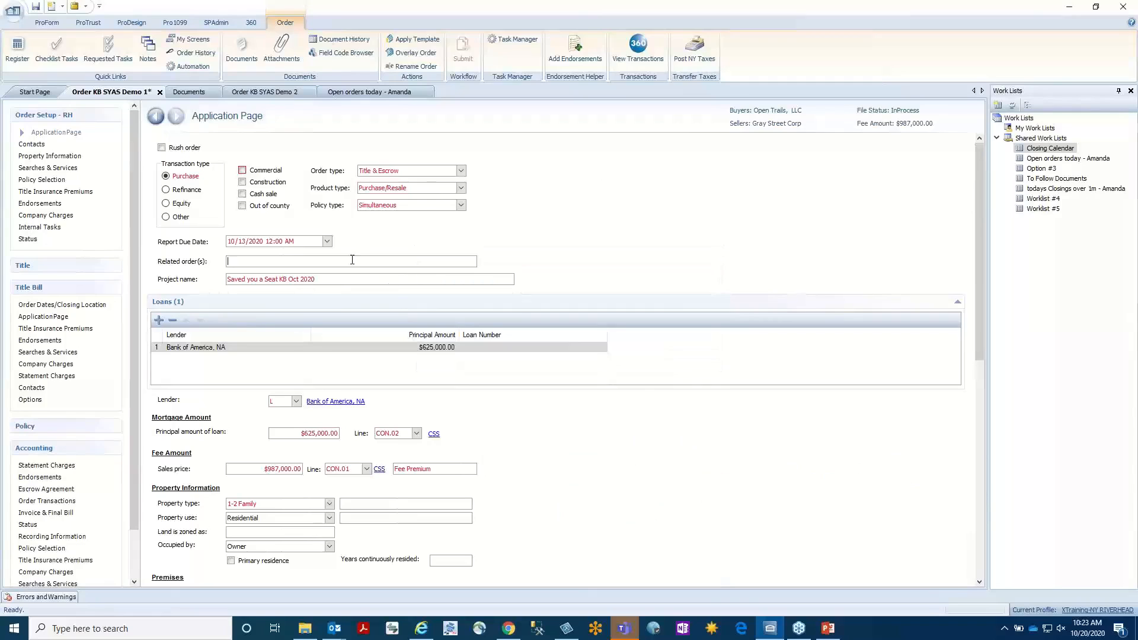
pyautogui.hotkey('shift', 'F1')
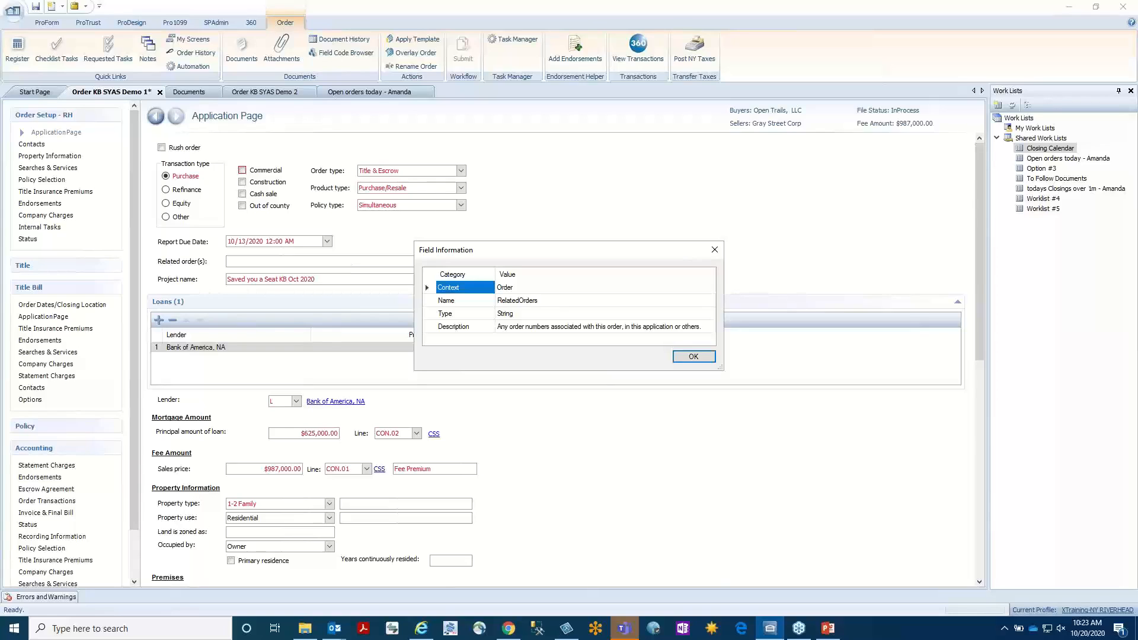
pyautogui.click(1128, 89)
pyautogui.click(705, 356)
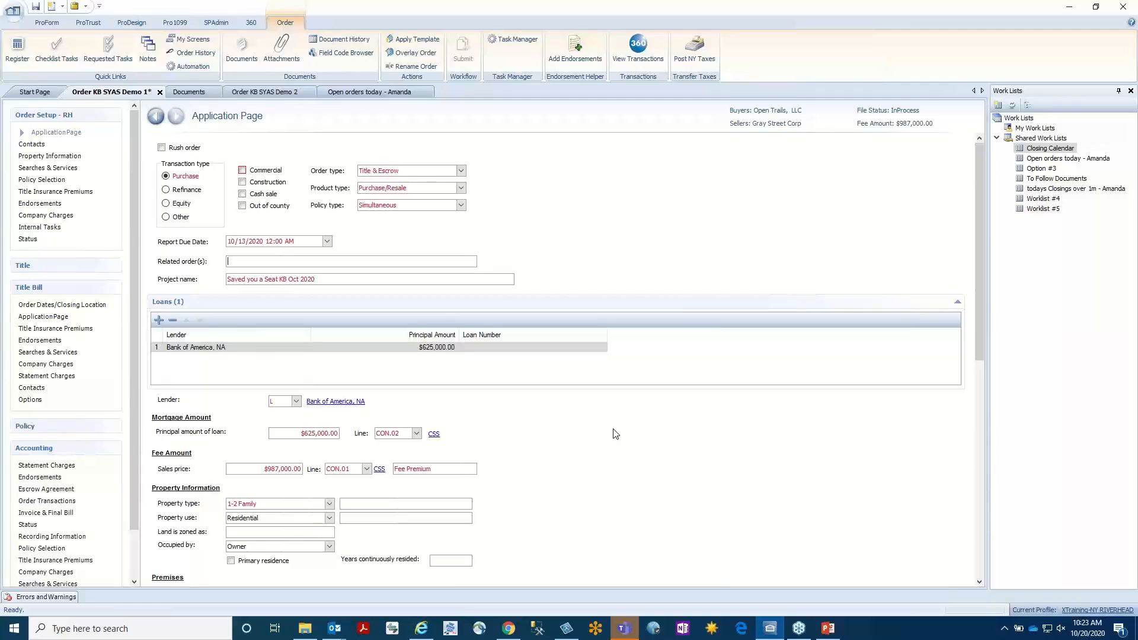
# Switch to the PowerPoint presentation and show slide 13, Recipes and Refreshments.
pyautogui.moveTo(828, 633)
pyautogui.click(829, 630)
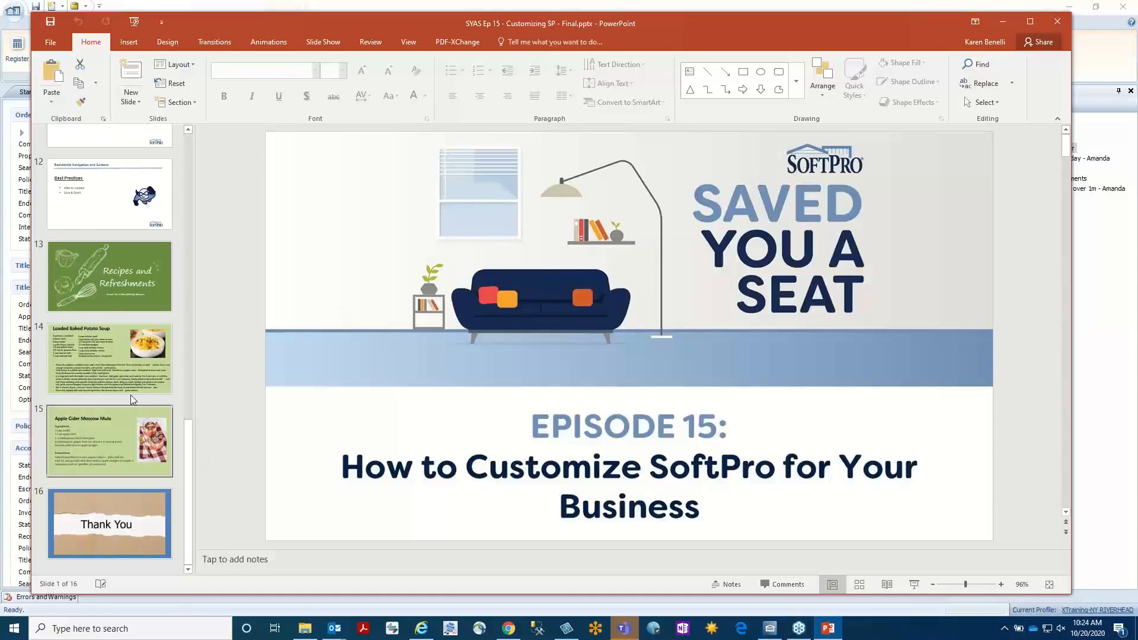
pyautogui.click(115, 284)
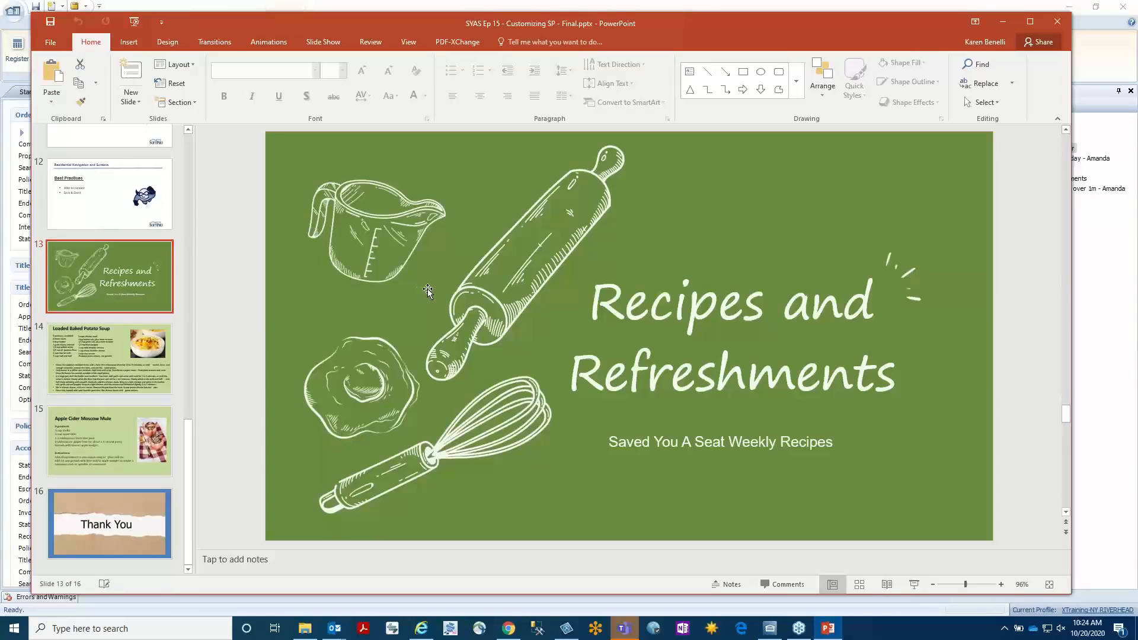